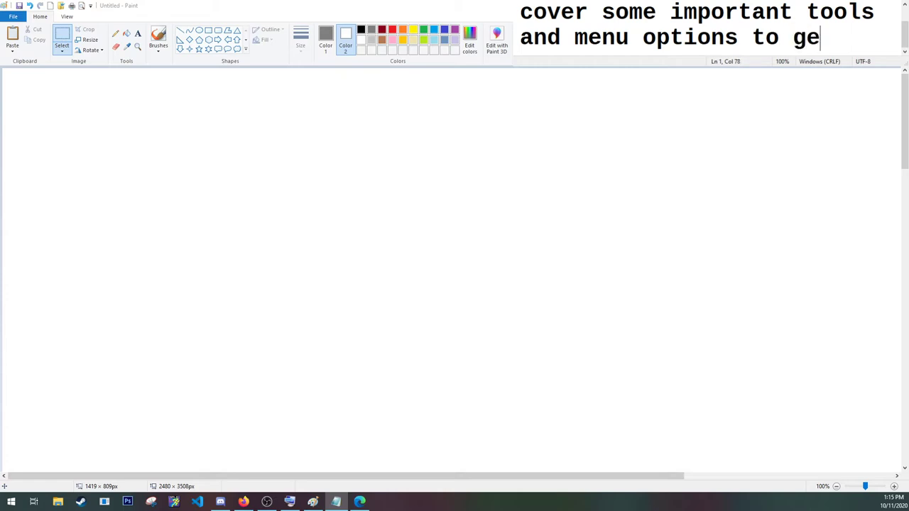
# Finish the Notepad note with "get you started. Watch or follow along, but you don't have to do anything yet." and add two line breaks
pyautogui.write('art')
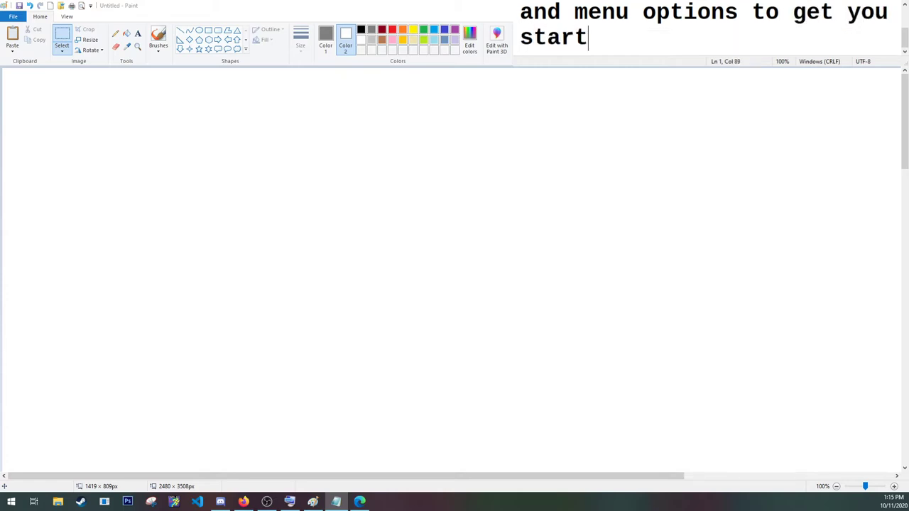
pyautogui.write('ed. Watch')
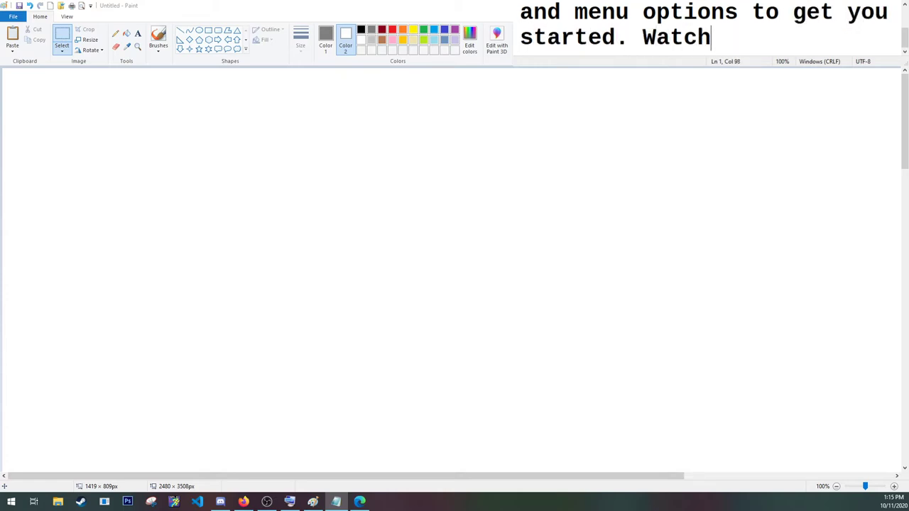
pyautogui.write(' or follow')
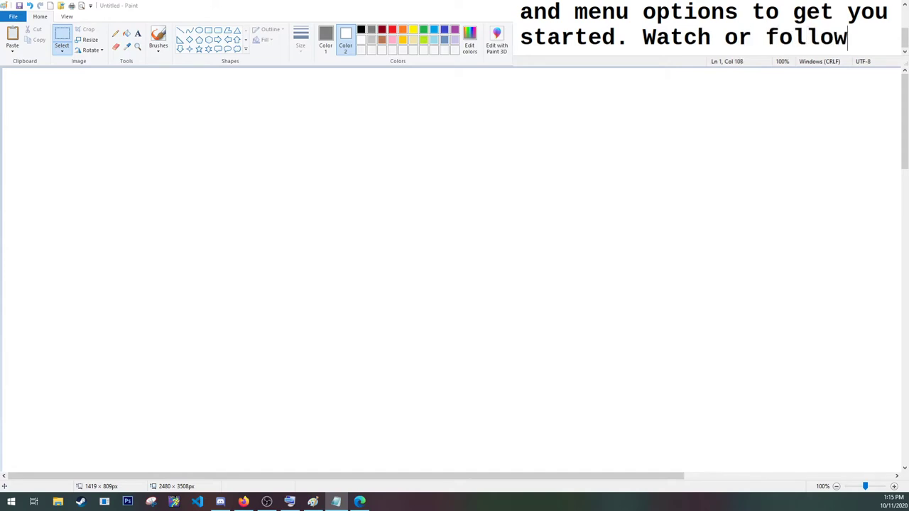
pyautogui.write(' along, but')
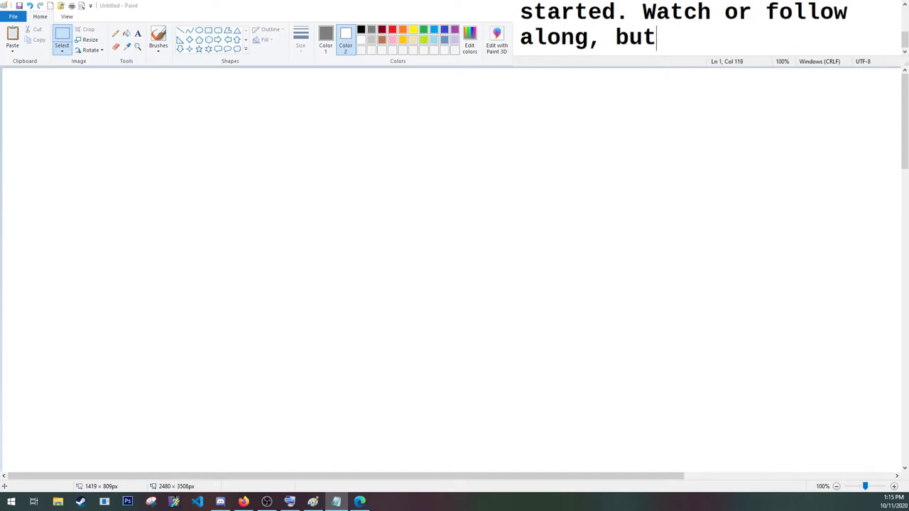
pyautogui.write(" you don't a")
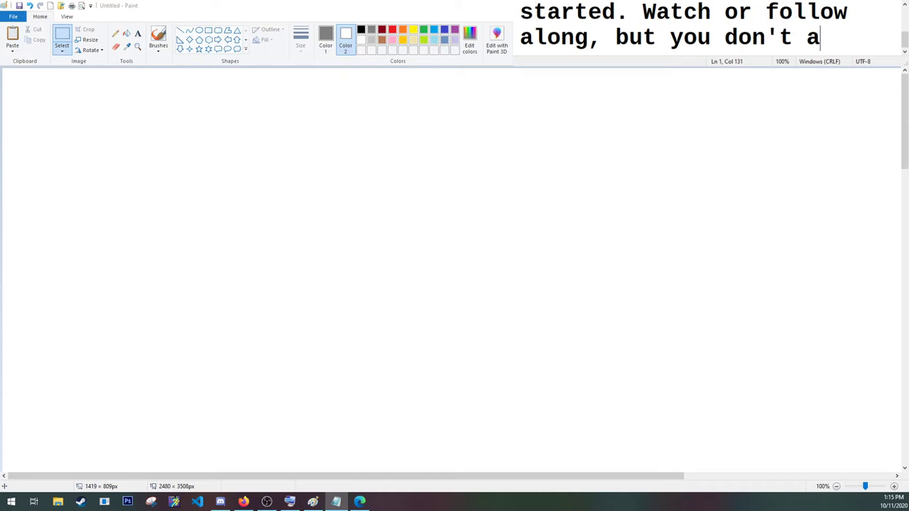
pyautogui.press('BackSpace')
pyautogui.write('have to')
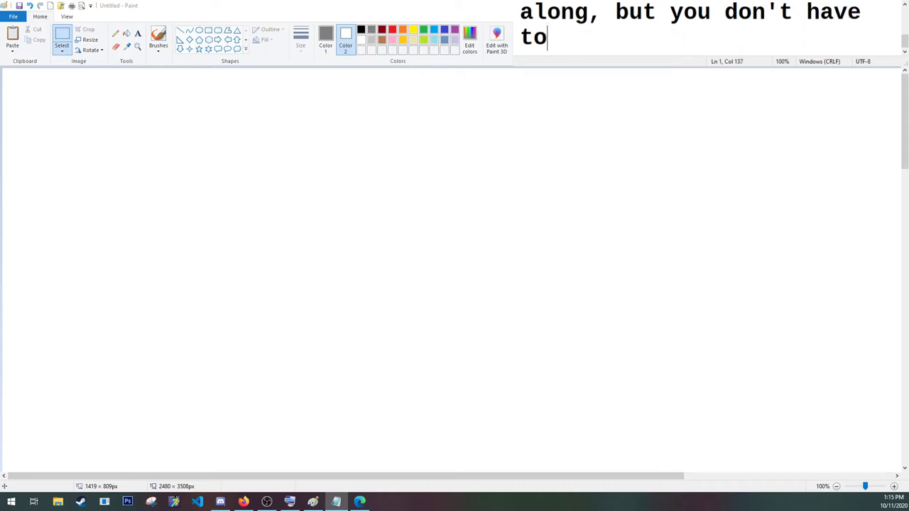
pyautogui.write(' do anything ')
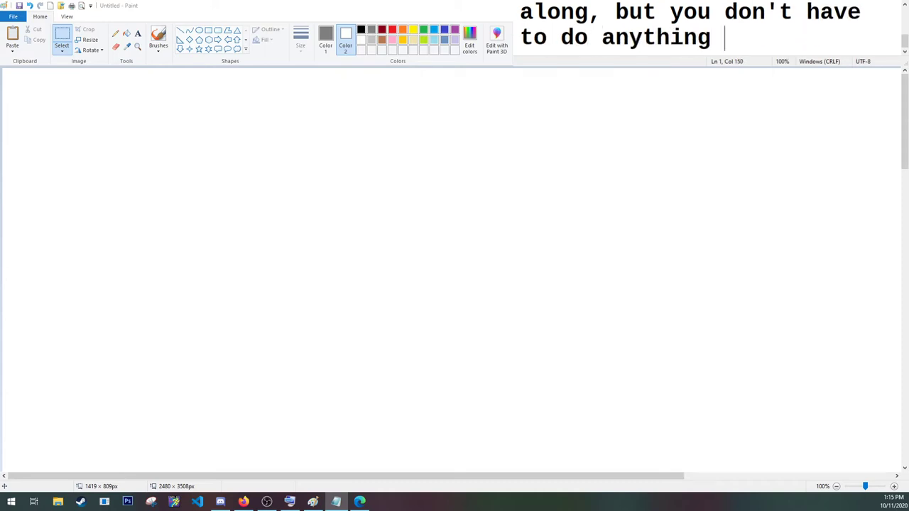
pyautogui.write('yet.')
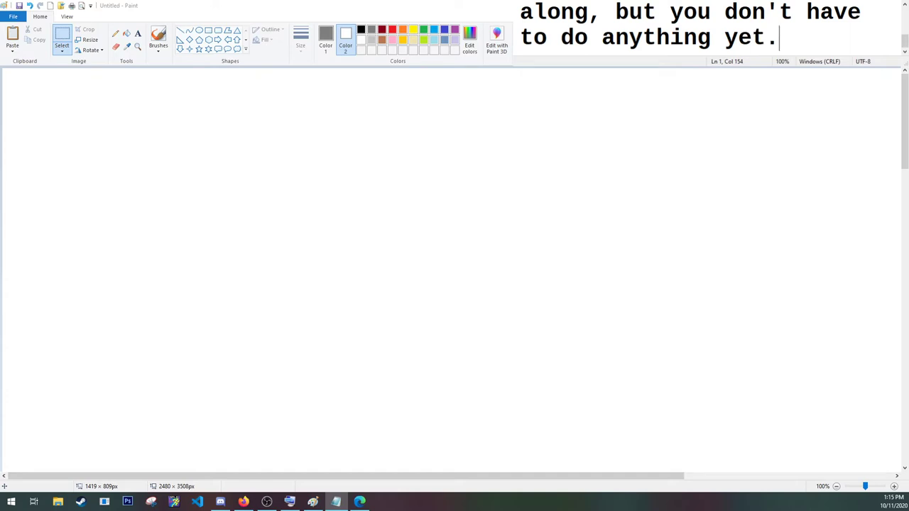
pyautogui.press('Return')
pyautogui.press('Return')
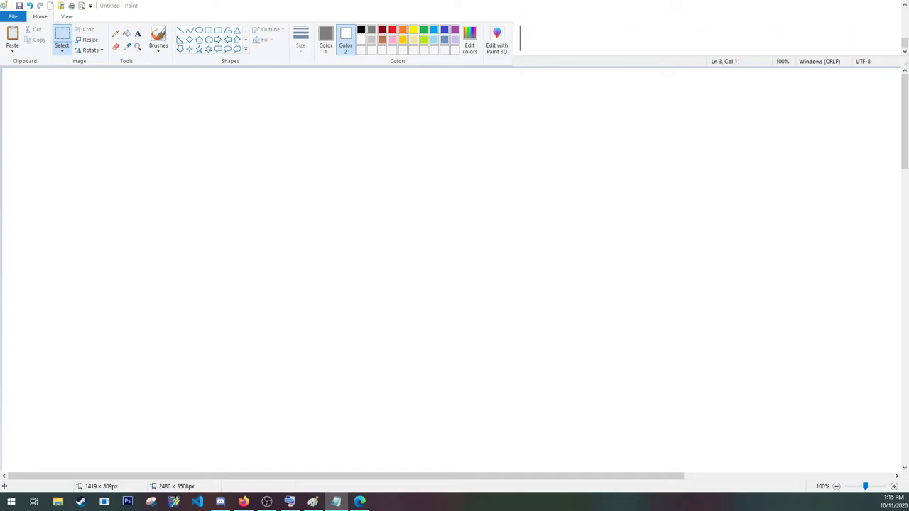
# Switch to Paint and draw a gray oval about 333 × 307 px with the thickest outline in the middle of the visible canvas
pyautogui.click(326, 42)
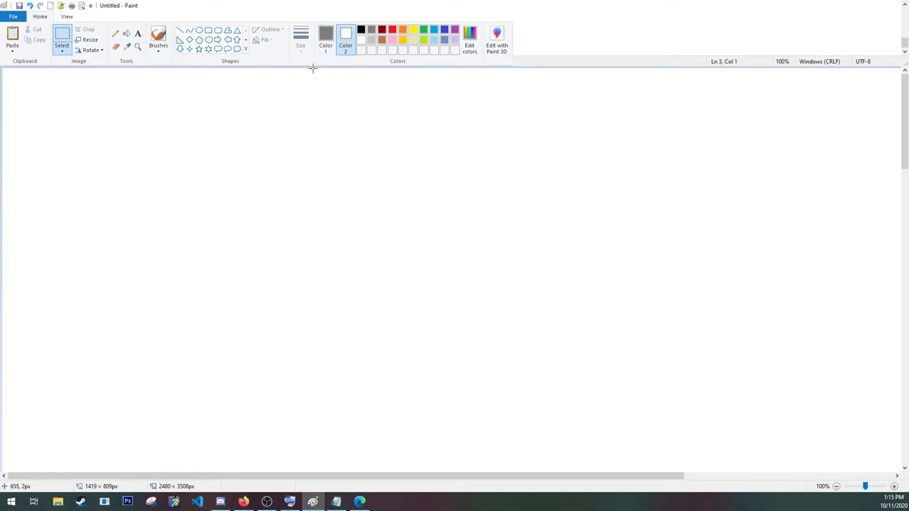
pyautogui.click(325, 40)
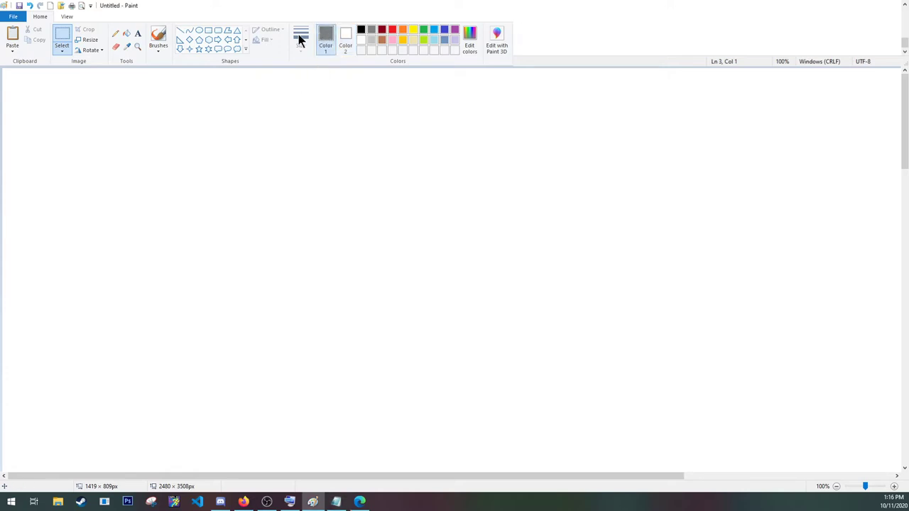
pyautogui.click(199, 32)
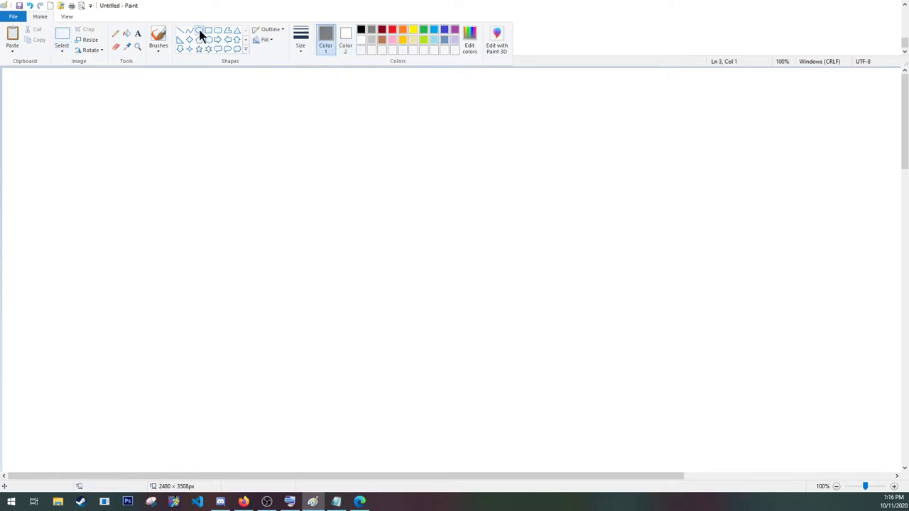
pyautogui.click(301, 46)
pyautogui.click(299, 124)
pyautogui.moveTo(347, 187); pyautogui.dragTo(505, 331)
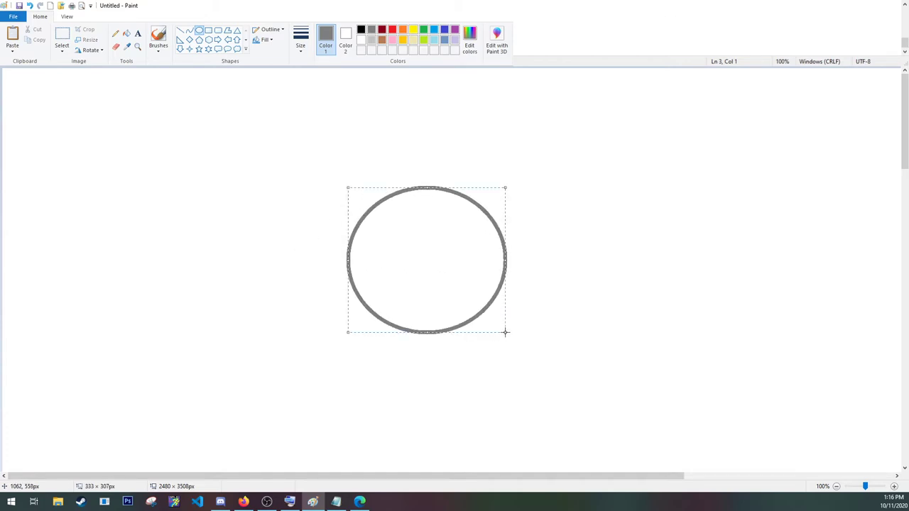
pyautogui.click(246, 111)
# Switch to Notepad and write the note "After clicking and pulling a circle, click outside to finalize", followed by two line breaks
pyautogui.click(782, 20)
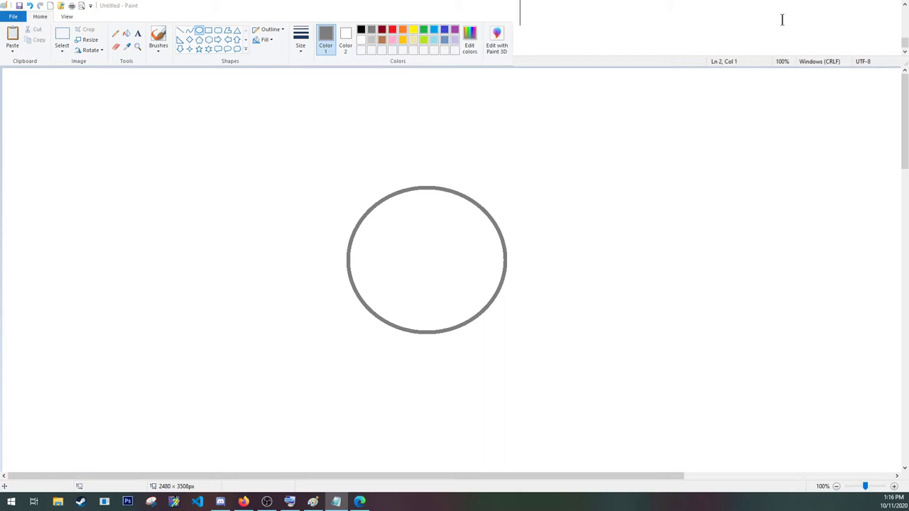
pyautogui.write('After c')
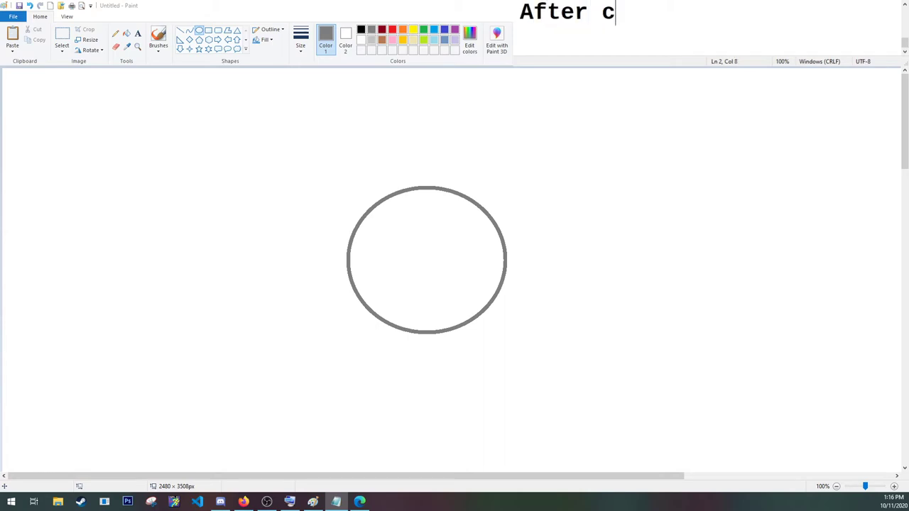
pyautogui.write('licking and pu')
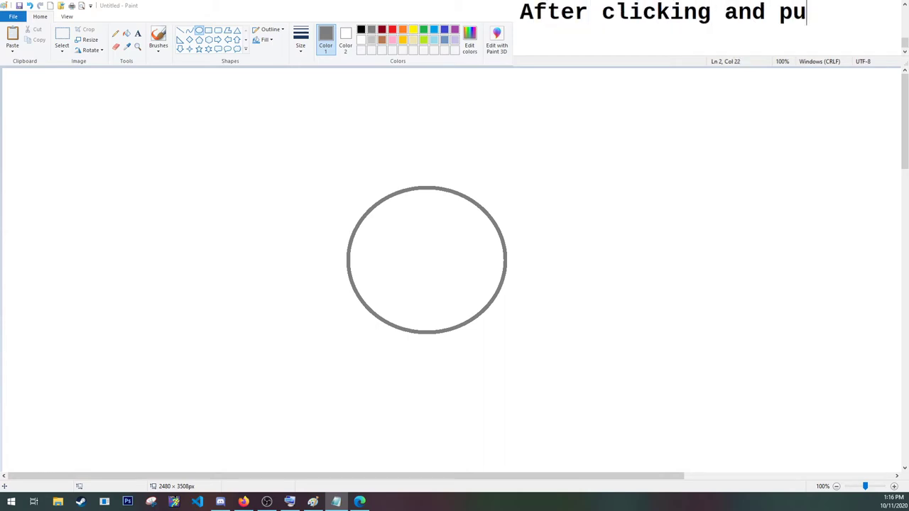
pyautogui.write('lling a cl')
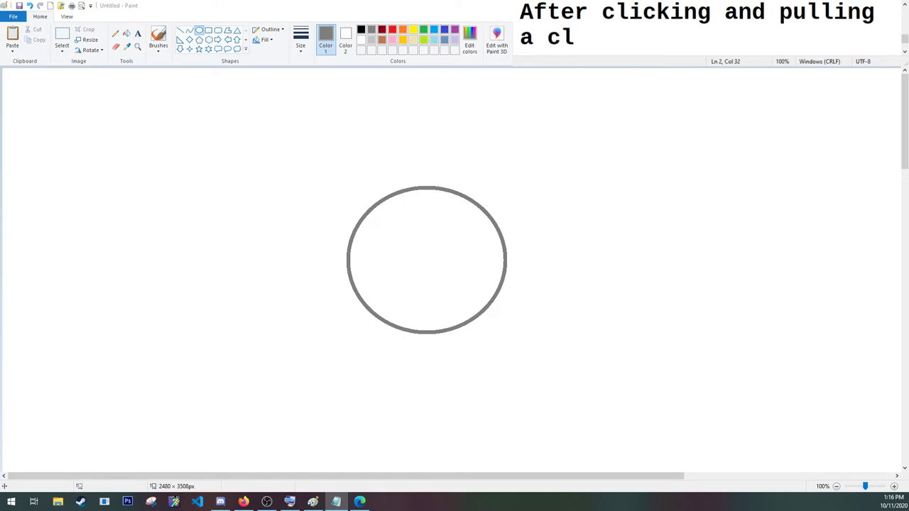
pyautogui.press('BackSpace')
pyautogui.write('ircle')
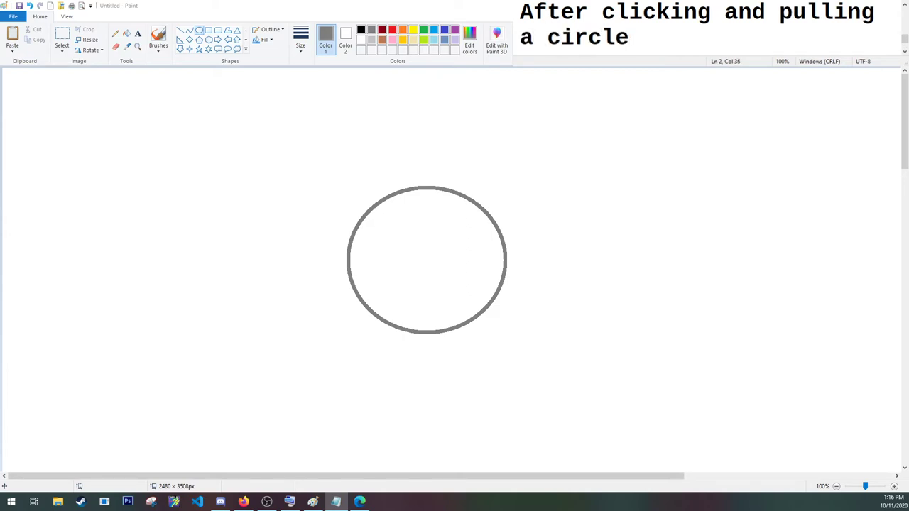
pyautogui.write(', click out')
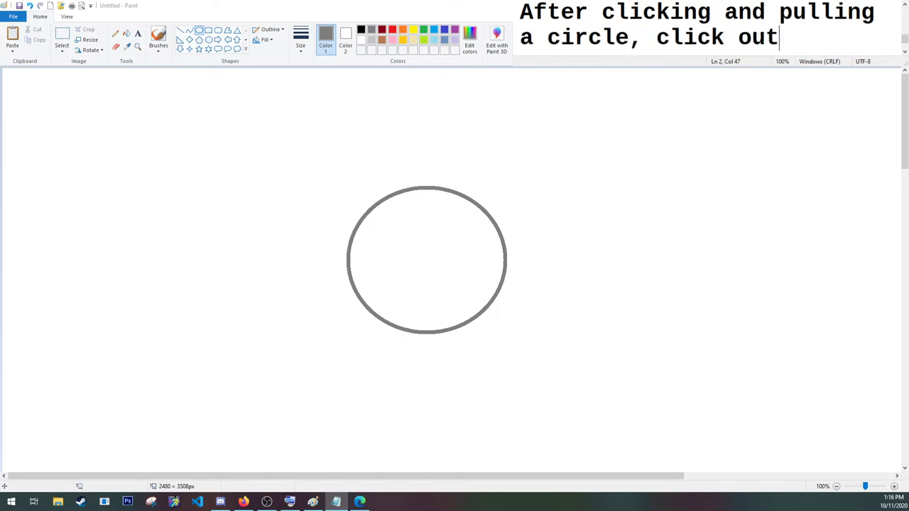
pyautogui.write('side to fi')
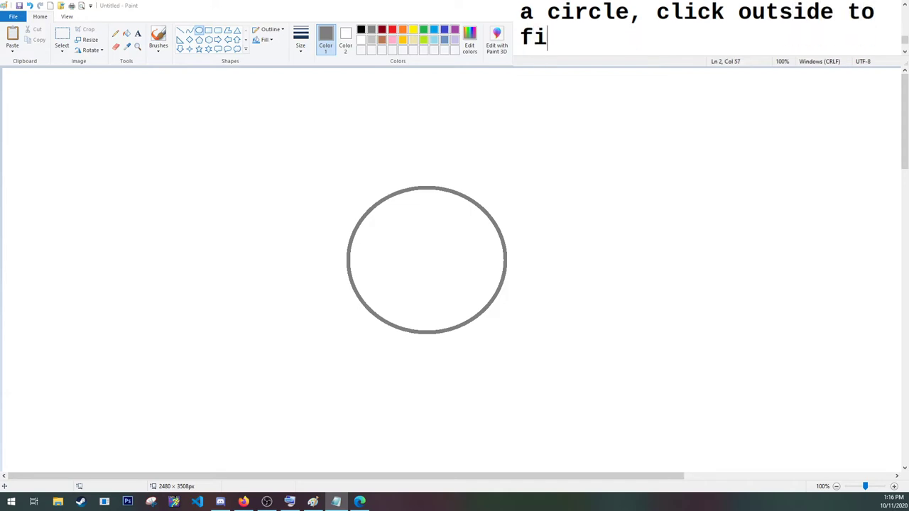
pyautogui.write('nasl')
pyautogui.press('BackSpace')
pyautogui.press('BackSpace')
pyautogui.write('l')
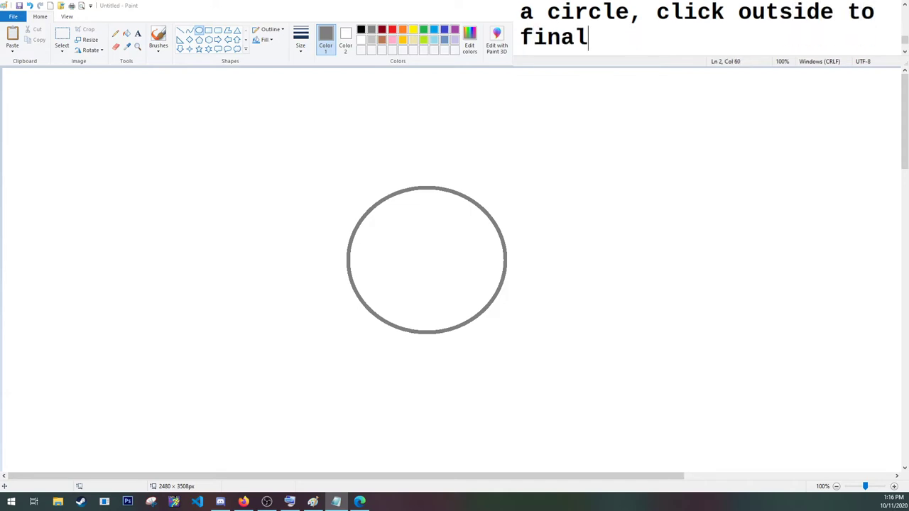
pyautogui.write('ize')
pyautogui.press('Return')
pyautogui.press('Return')
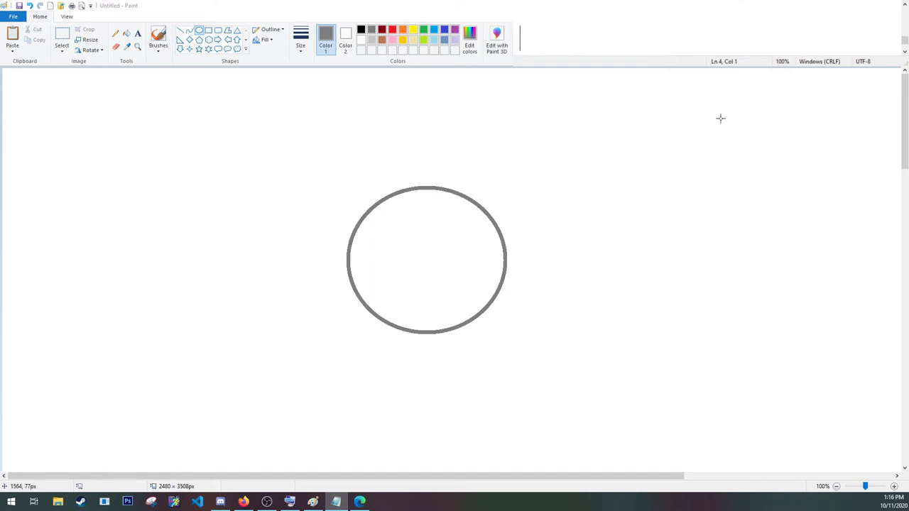
# Return to Paint and set the outline to the second-thickest line size with black as Color 1
pyautogui.click(191, 36)
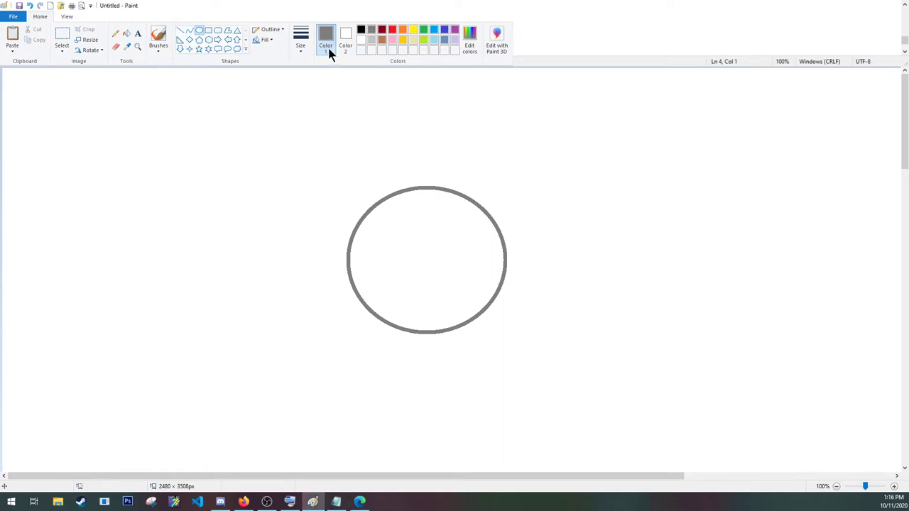
pyautogui.click(301, 41)
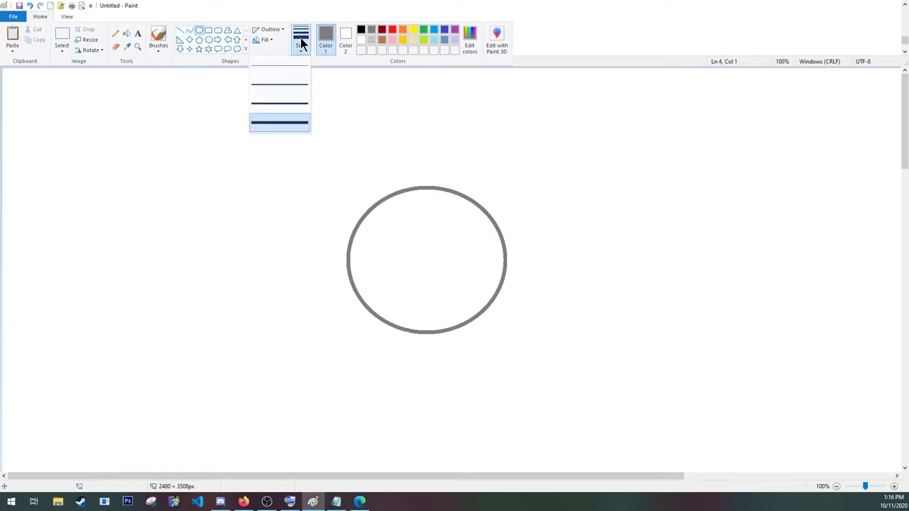
pyautogui.click(291, 109)
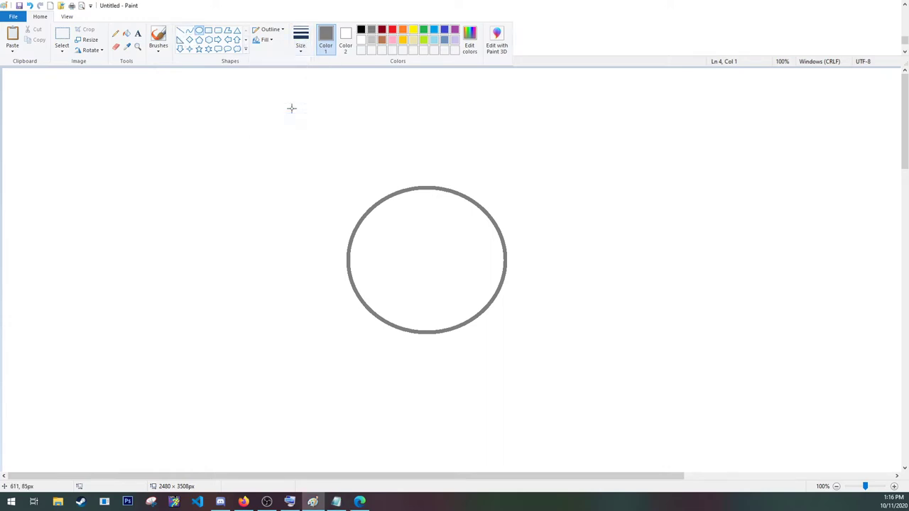
pyautogui.click(361, 30)
# Draw a black oval about 251 × 227 px over the gray circle's lower part and undo it
pyautogui.moveTo(350, 240); pyautogui.dragTo(468, 347)
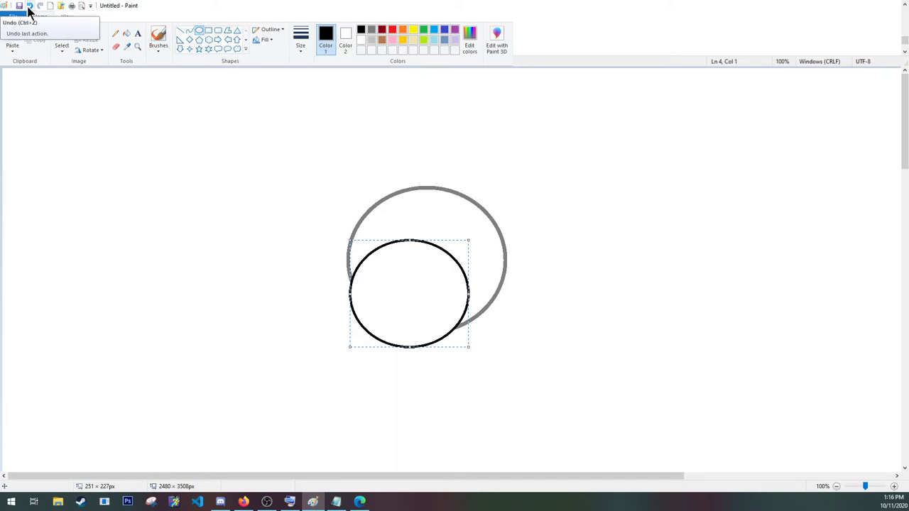
pyautogui.click(29, 6)
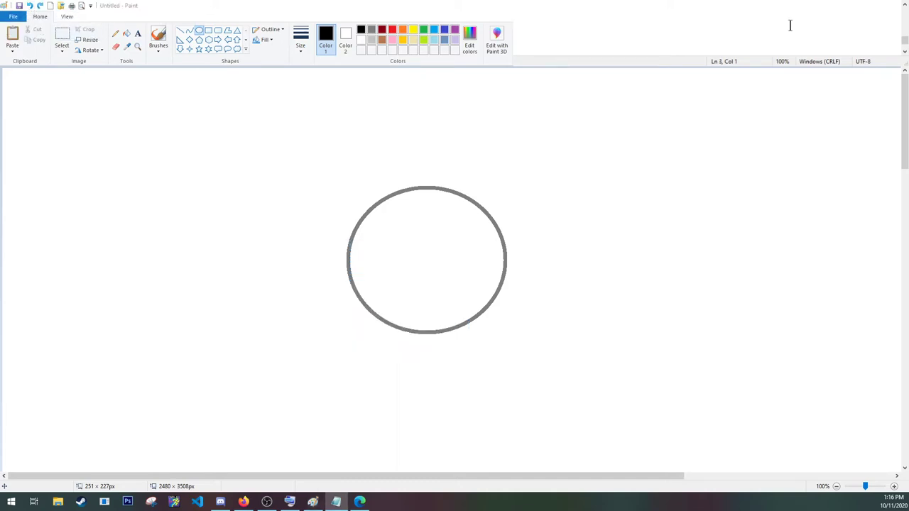
# Add the note "If you make a mistake just undo." in Notepad
pyautogui.write('If you')
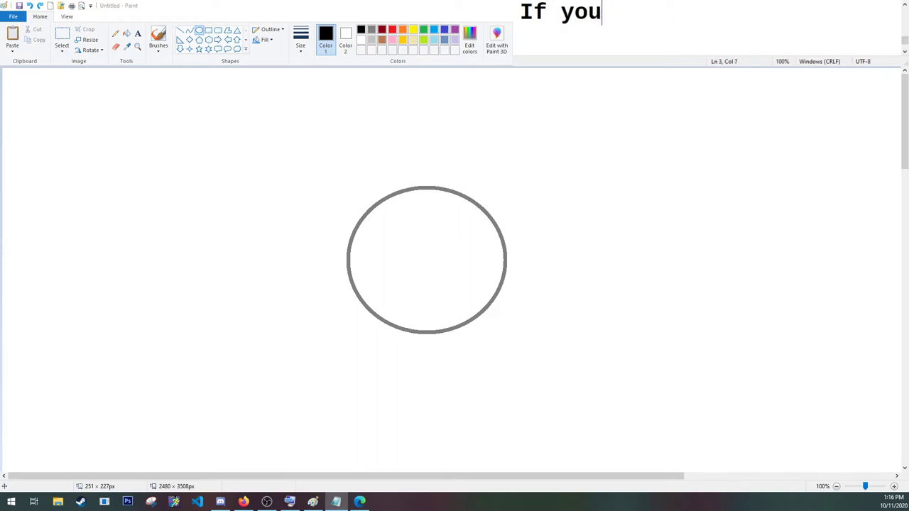
pyautogui.write(' make a mistak')
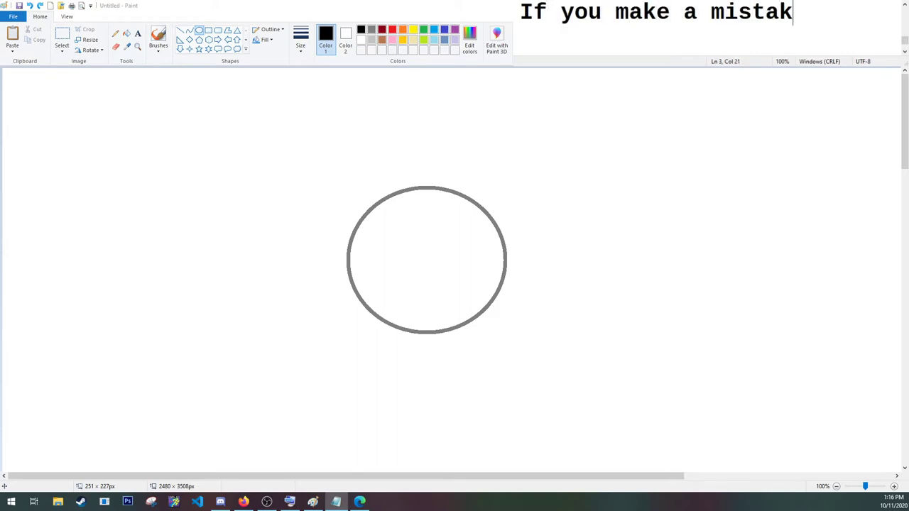
pyautogui.write('e just undo.')
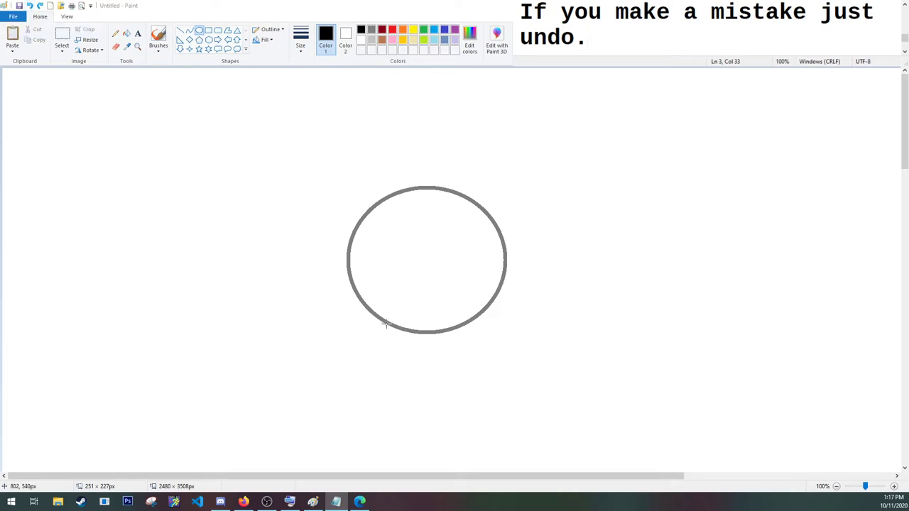
# Back in Paint, draw a black curve from the gray circle's upper-left edge to its bottom, bending it toward the circle's lower-left edge
pyautogui.click(190, 37)
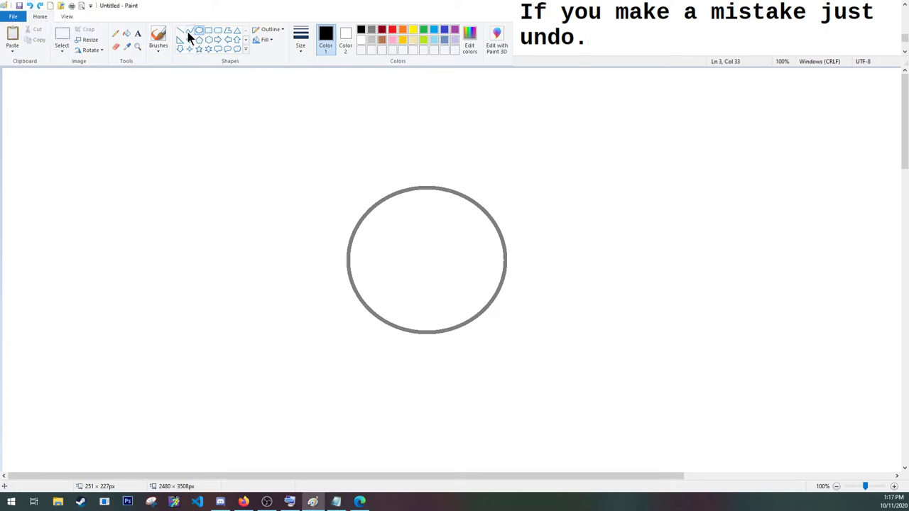
pyautogui.click(188, 32)
pyautogui.moveTo(353, 233); pyautogui.dragTo(425, 334)
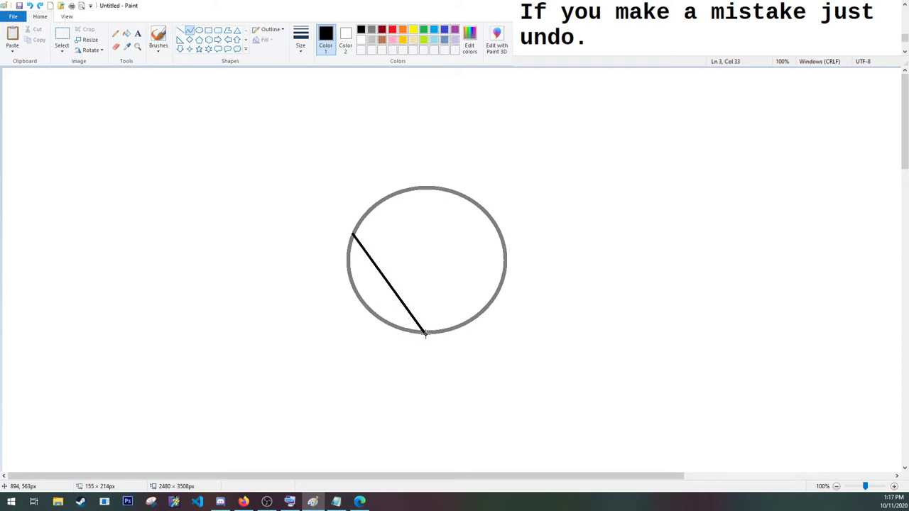
pyautogui.moveTo(380, 269); pyautogui.dragTo(328, 316)
pyautogui.click(599, 273)
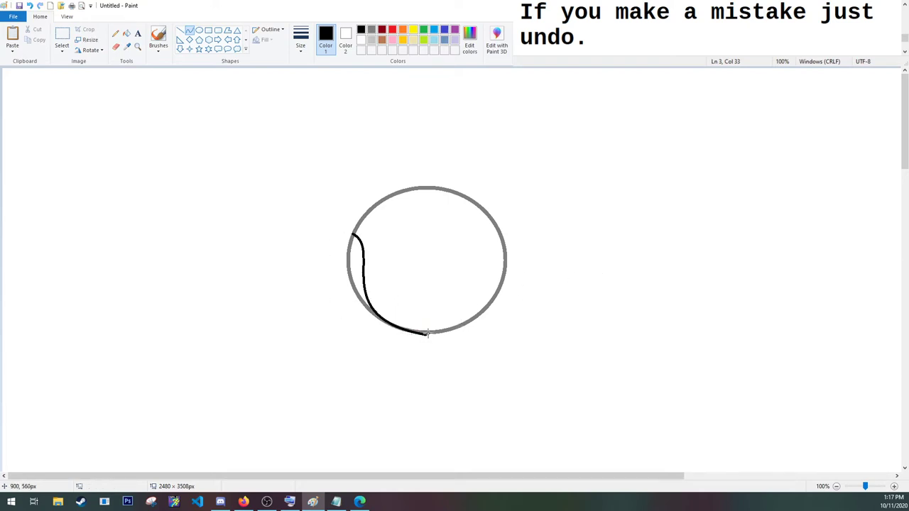
# Draw a second black curve from the circle's bottom to its lower-right edge, about 145 × 80 px, bent to follow the gray outline
pyautogui.moveTo(426, 335); pyautogui.dragTo(495, 298)
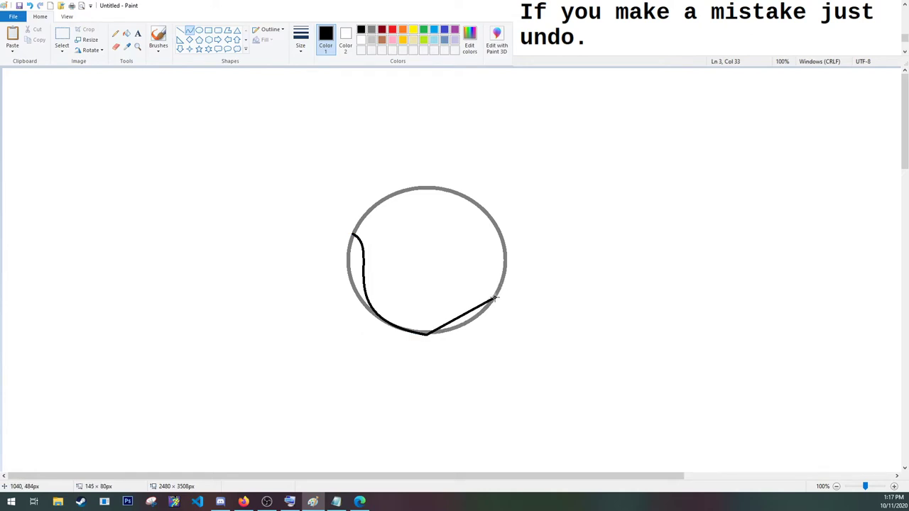
pyautogui.moveTo(465, 326); pyautogui.dragTo(480, 319)
pyautogui.click(566, 262)
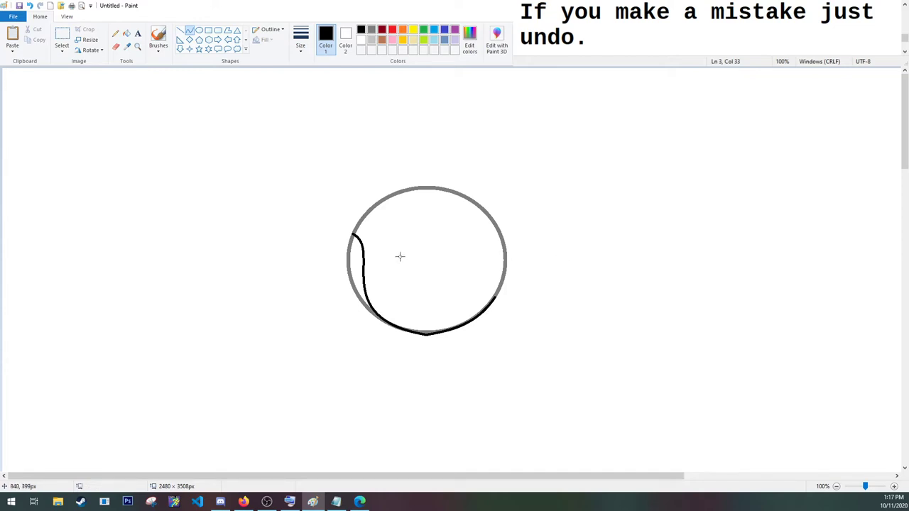
# Draw a small hooked nose curve and below it a slightly bowed mouth curve about 103 × 14 px inside the gray circle
pyautogui.moveTo(397, 264); pyautogui.dragTo(396, 273)
pyautogui.click(397, 276)
pyautogui.moveTo(400, 292)
pyautogui.mouseDown()
pyautogui.moveTo(449, 297)
pyautogui.moveTo(414, 299)
pyautogui.mouseUp()
pyautogui.click(428, 297)
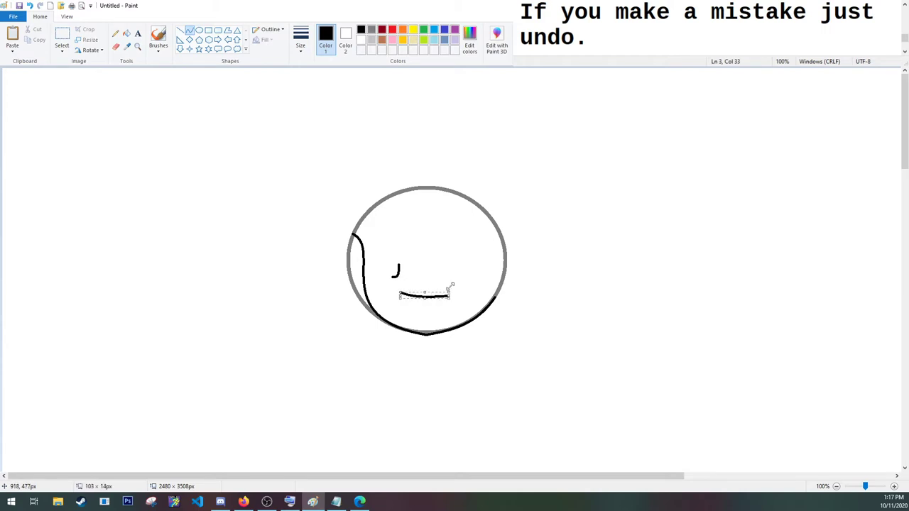
pyautogui.click(541, 271)
# Set the thickest line size and draw two arched upper eyelid curves, one on each side above the nose
pyautogui.click(304, 37)
pyautogui.click(294, 122)
pyautogui.moveTo(422, 236); pyautogui.dragTo(466, 227)
pyautogui.click(561, 223)
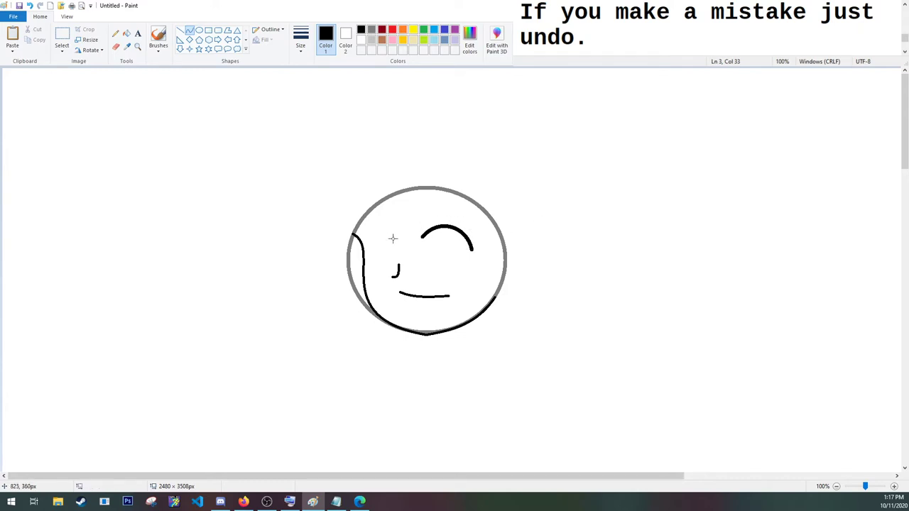
pyautogui.moveTo(393, 239); pyautogui.dragTo(362, 245)
# Draw a short straight eyelash line at the outer end of each eyelid with the Line tool
pyautogui.click(181, 32)
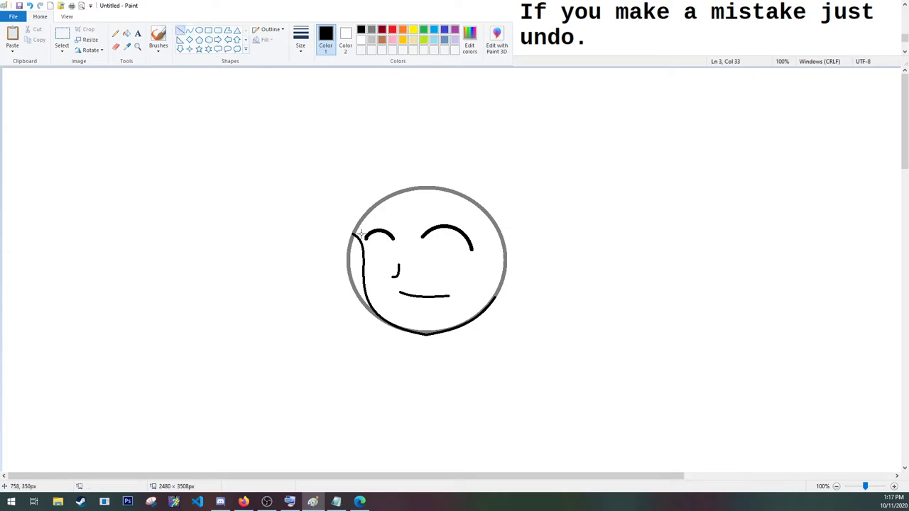
pyautogui.moveTo(361, 233); pyautogui.dragTo(367, 244)
pyautogui.moveTo(479, 230); pyautogui.dragTo(470, 248)
pyautogui.click(561, 236)
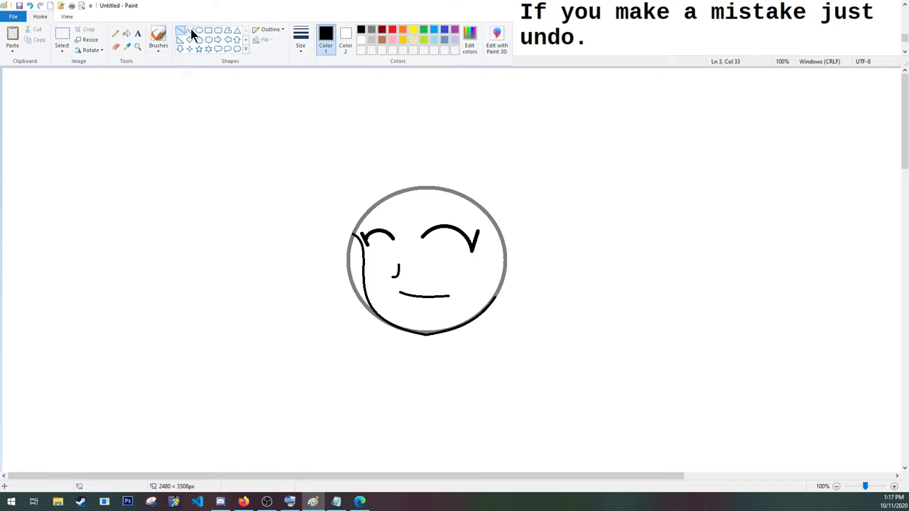
# Try curved iris outlines under both eyelids in the thickest line, undo them, and return to the Curve tool
pyautogui.click(191, 31)
pyautogui.moveTo(433, 228)
pyautogui.mouseDown()
pyautogui.moveTo(462, 260)
pyautogui.moveTo(474, 243)
pyautogui.mouseUp()
pyautogui.moveTo(452, 275)
pyautogui.mouseDown()
pyautogui.moveTo(430, 266)
pyautogui.moveTo(464, 267)
pyautogui.mouseUp()
pyautogui.click(577, 255)
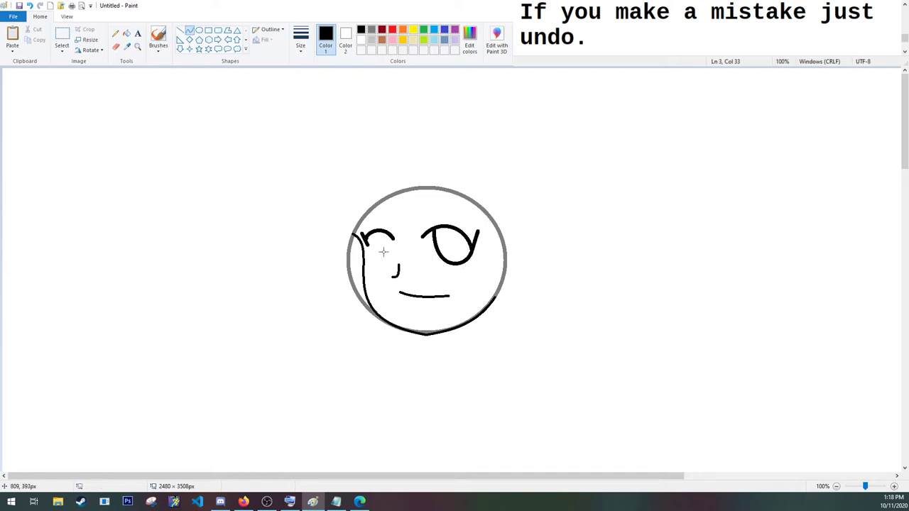
pyautogui.moveTo(375, 230)
pyautogui.mouseDown()
pyautogui.moveTo(394, 262)
pyautogui.moveTo(395, 238)
pyautogui.moveTo(376, 260)
pyautogui.moveTo(391, 266)
pyautogui.mouseUp()
pyautogui.click(574, 280)
pyautogui.hotkey('ctrl', 'z')
pyautogui.hotkey('ctrl', 'z')
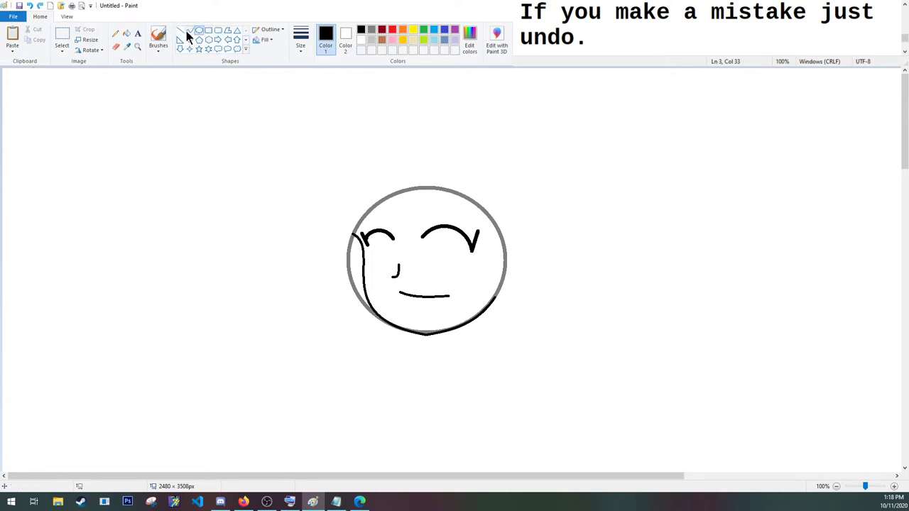
pyautogui.click(189, 31)
# Add "With the button up there or by pressing ctrl+z on the keyboard." to the note in Notepad
pyautogui.click(684, 36)
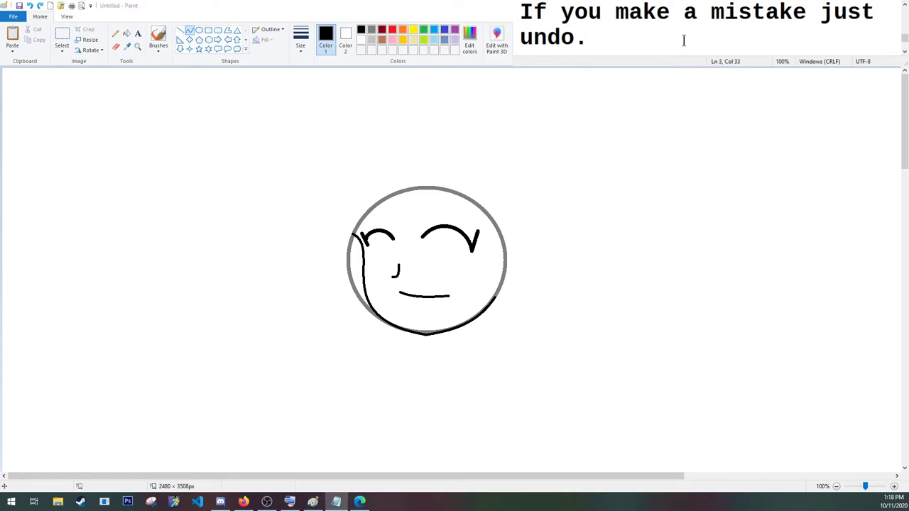
pyautogui.write('With t')
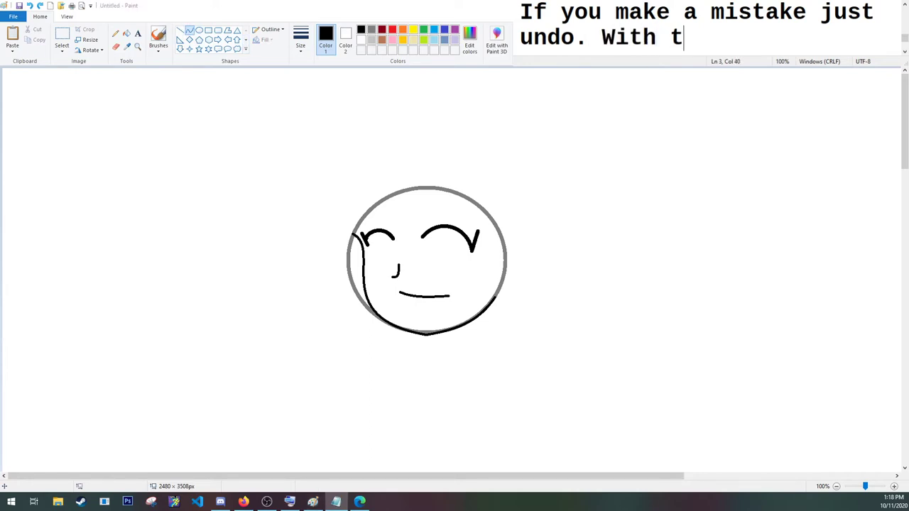
pyautogui.write('he button up ')
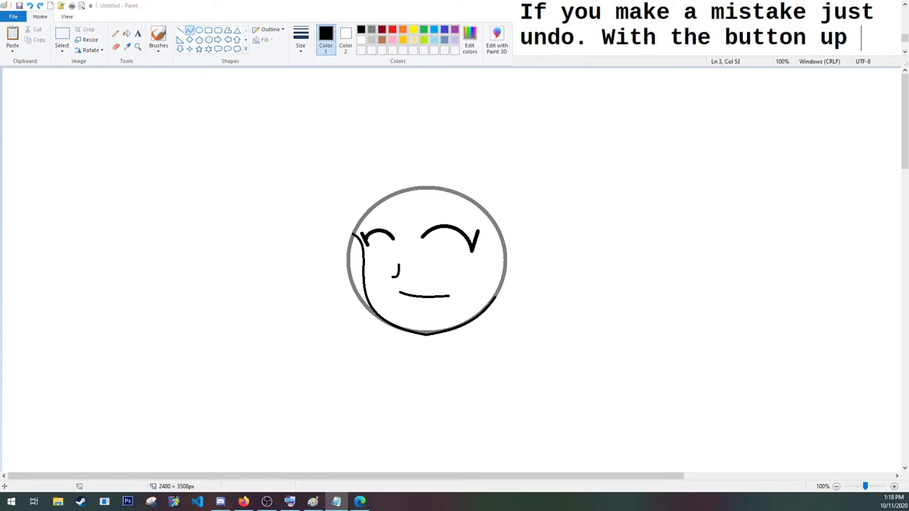
pyautogui.write('there')
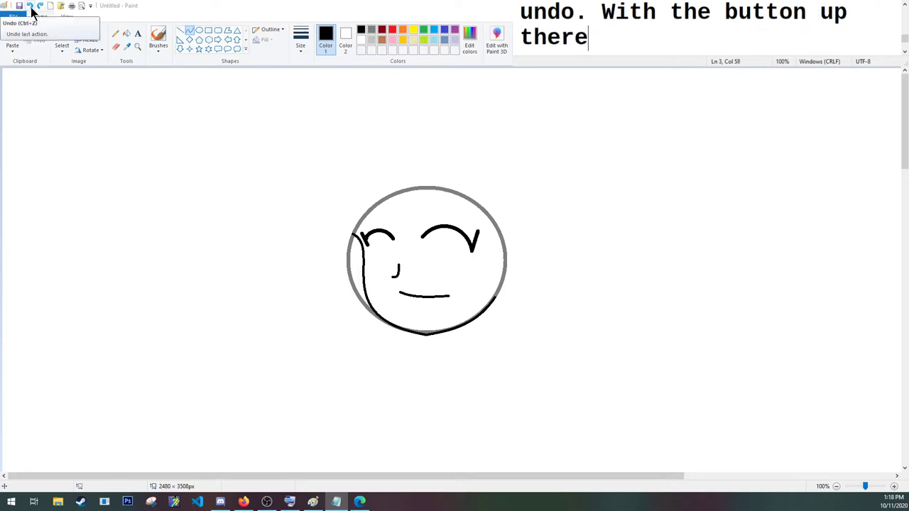
pyautogui.write(' o')
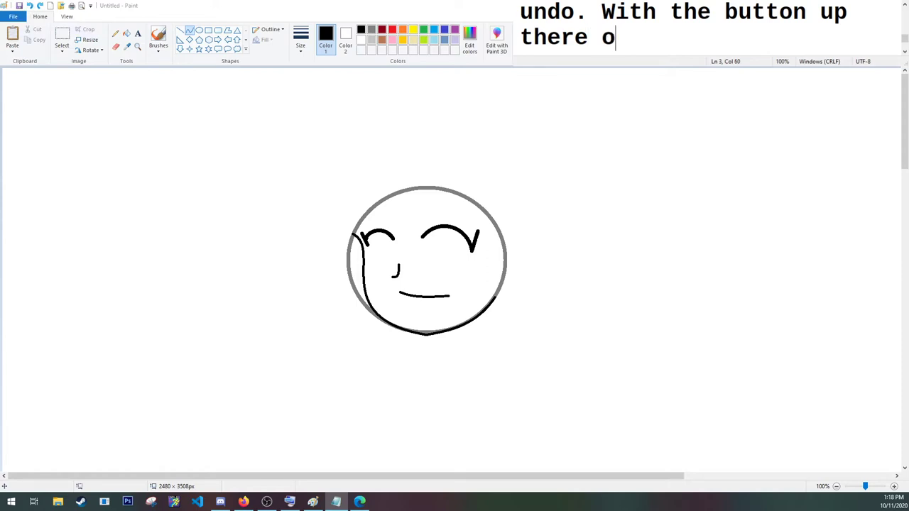
pyautogui.write('r by p')
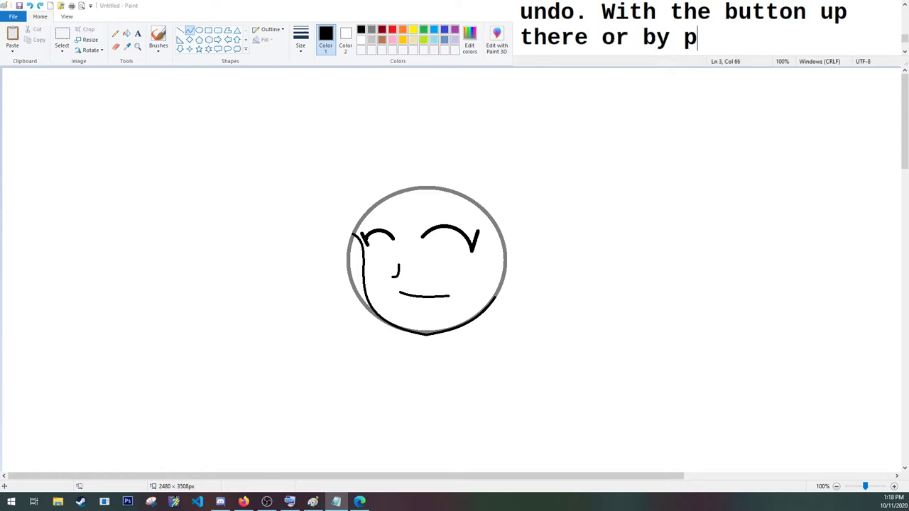
pyautogui.write('ressing ctr')
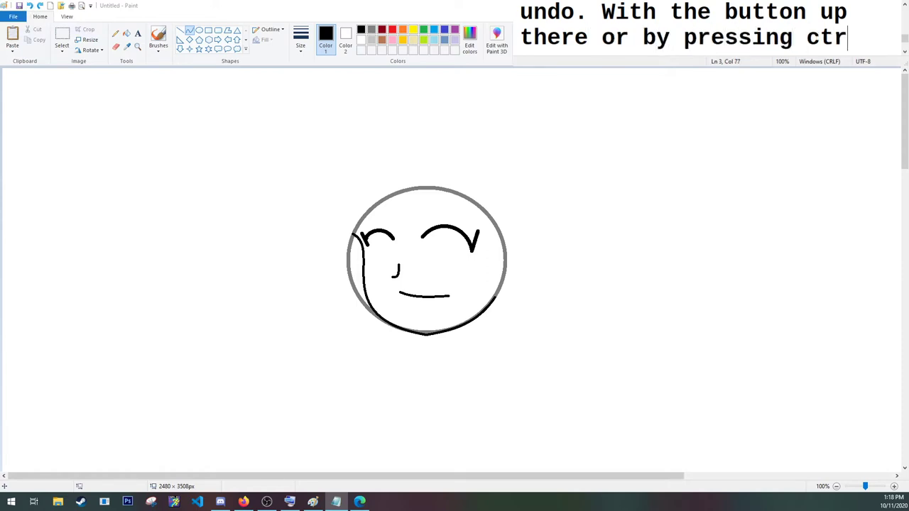
pyautogui.write('l+z on the k')
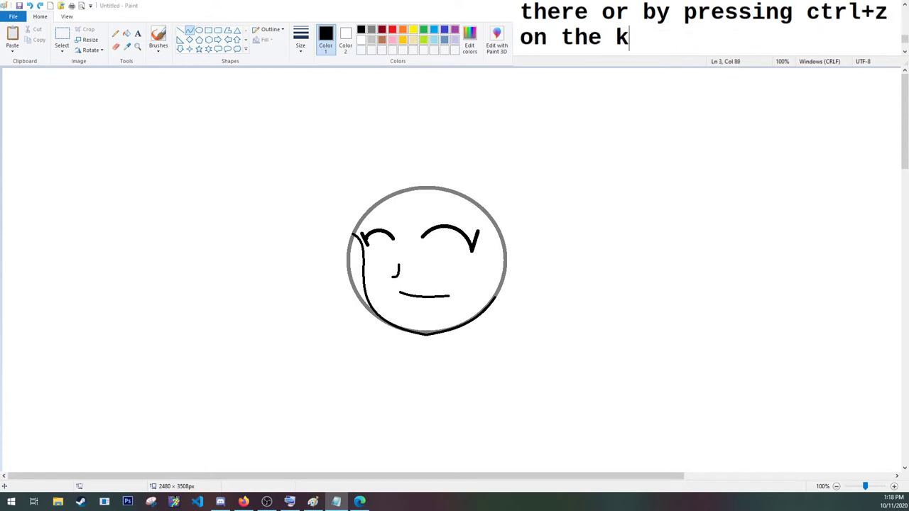
pyautogui.write('eyboard.')
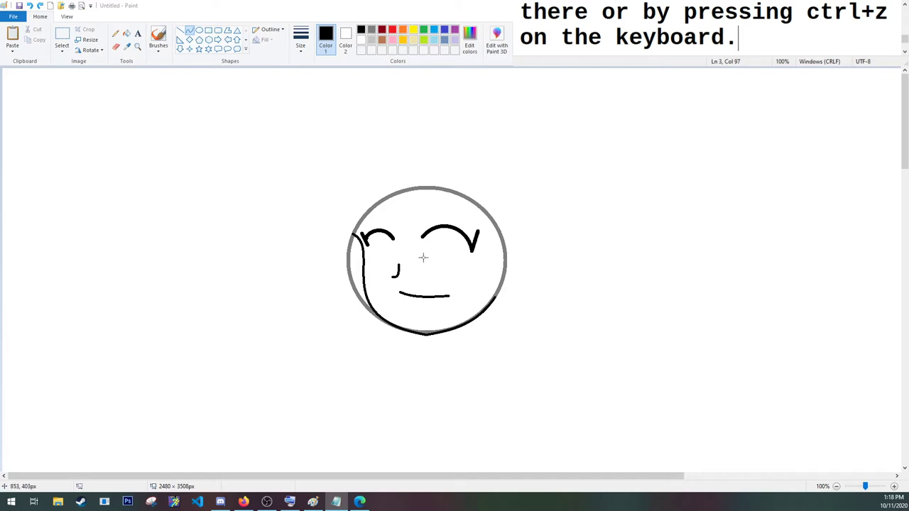
# Back in Paint, try a thick curved iris outline under the left eyelid and undo it
pyautogui.click(387, 239)
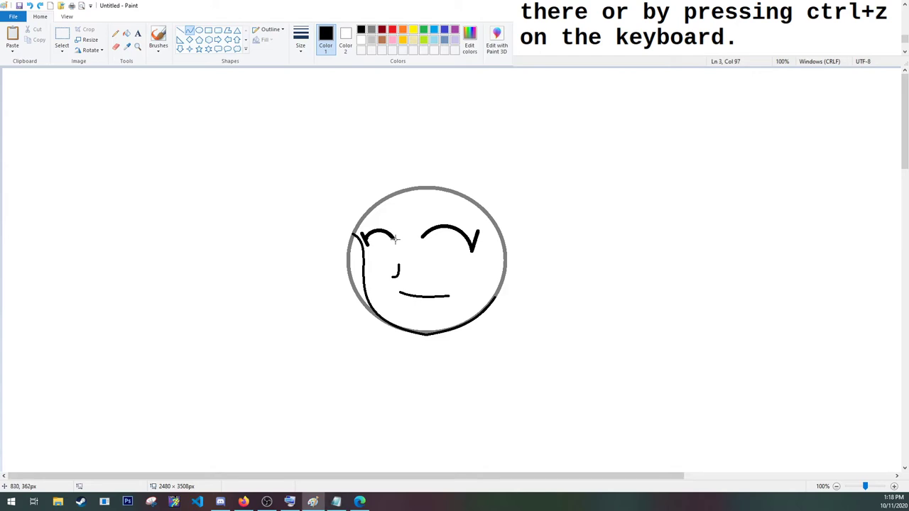
pyautogui.moveTo(392, 239)
pyautogui.mouseDown()
pyautogui.moveTo(370, 235)
pyautogui.moveTo(385, 281)
pyautogui.moveTo(384, 269)
pyautogui.moveTo(393, 270)
pyautogui.mouseUp()
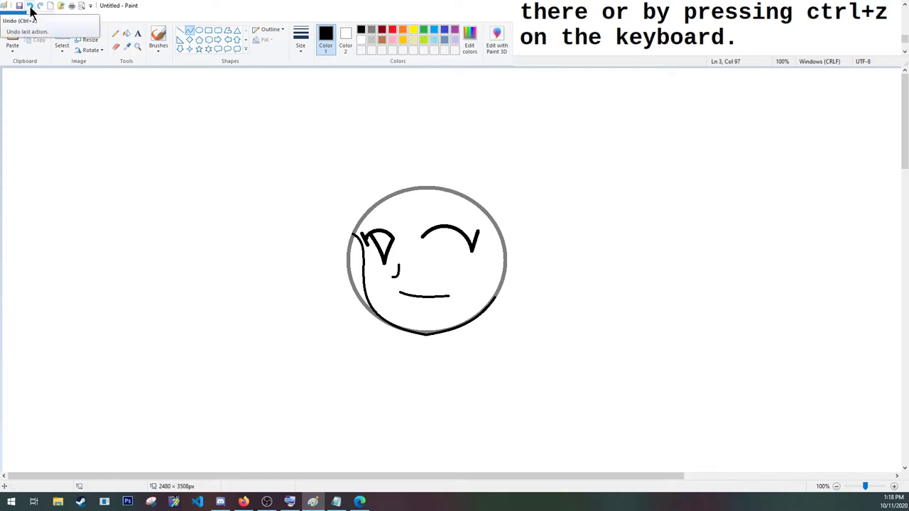
pyautogui.click(30, 5)
# Set the second-thickest line size and draw a U-shaped iris curve hanging from each eyelid
pyautogui.click(307, 41)
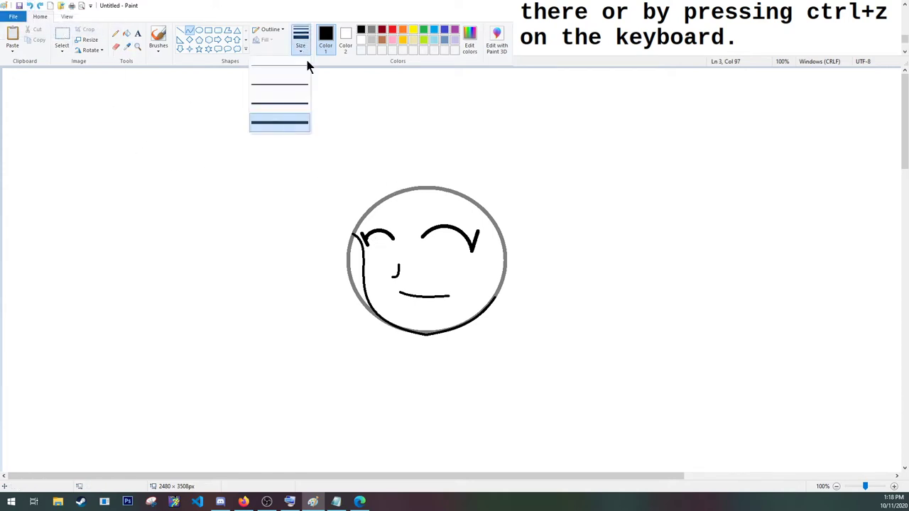
pyautogui.click(292, 106)
pyautogui.moveTo(370, 232)
pyautogui.mouseDown()
pyautogui.moveTo(396, 240)
pyautogui.moveTo(371, 277)
pyautogui.moveTo(386, 263)
pyautogui.moveTo(392, 270)
pyautogui.mouseUp()
pyautogui.click(446, 259)
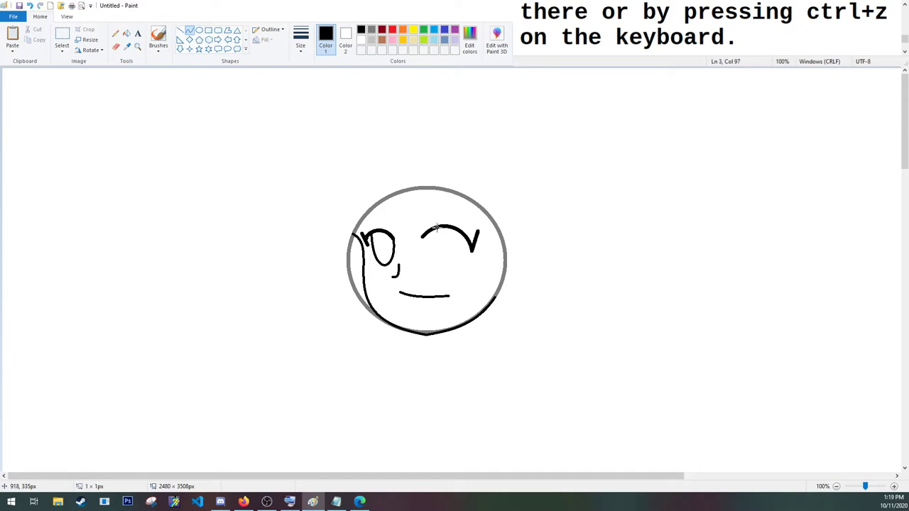
pyautogui.moveTo(437, 227)
pyautogui.mouseDown()
pyautogui.moveTo(474, 255)
pyautogui.moveTo(432, 272)
pyautogui.moveTo(467, 267)
pyautogui.moveTo(462, 278)
pyautogui.mouseUp()
pyautogui.click(564, 260)
# Draw an arched eyebrow above each eye and a rounded ear bulging out from the gray circle's lower-right edge
pyautogui.moveTo(423, 222); pyautogui.dragTo(454, 208)
pyautogui.click(505, 209)
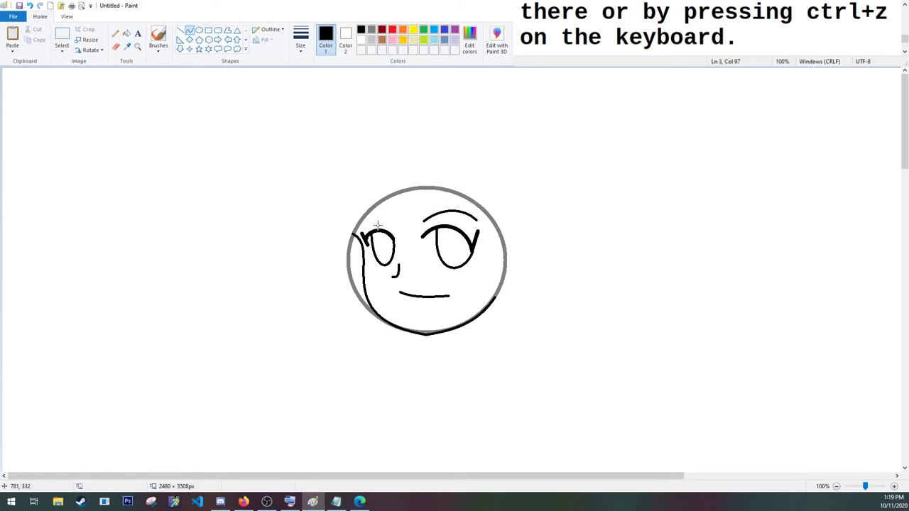
pyautogui.moveTo(396, 222)
pyautogui.mouseDown()
pyautogui.moveTo(355, 216)
pyautogui.moveTo(390, 213)
pyautogui.moveTo(361, 208)
pyautogui.mouseUp()
pyautogui.click(505, 266)
pyautogui.moveTo(498, 253)
pyautogui.mouseDown()
pyautogui.moveTo(496, 299)
pyautogui.moveTo(512, 233)
pyautogui.moveTo(531, 286)
pyautogui.mouseUp()
pyautogui.click(567, 231)
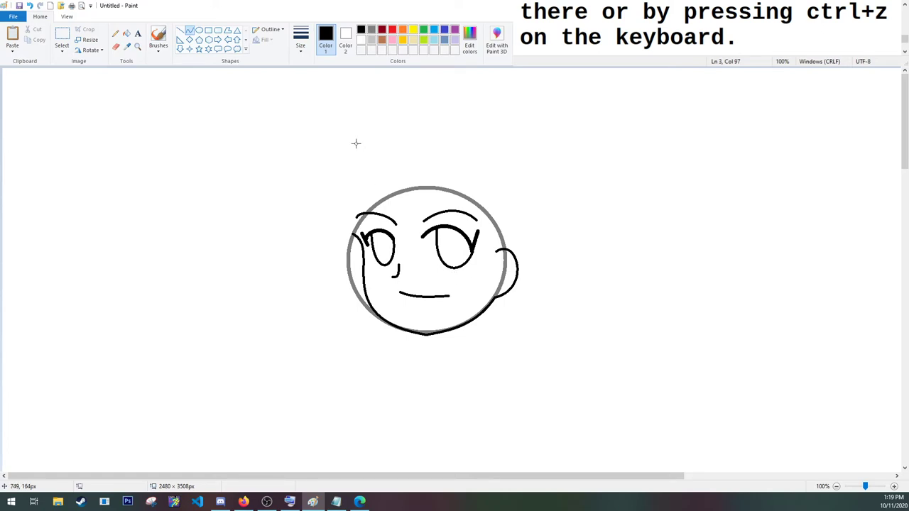
# Select the Rectangle shape and add "Now I have rectangle selected and I'm going to" to the note in Notepad
pyautogui.click(208, 30)
pyautogui.click(848, 44)
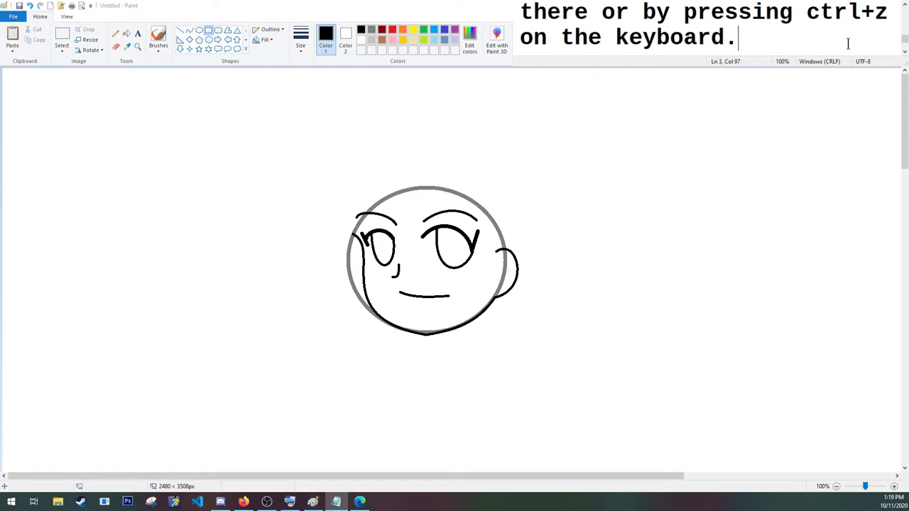
pyautogui.write('Now I ')
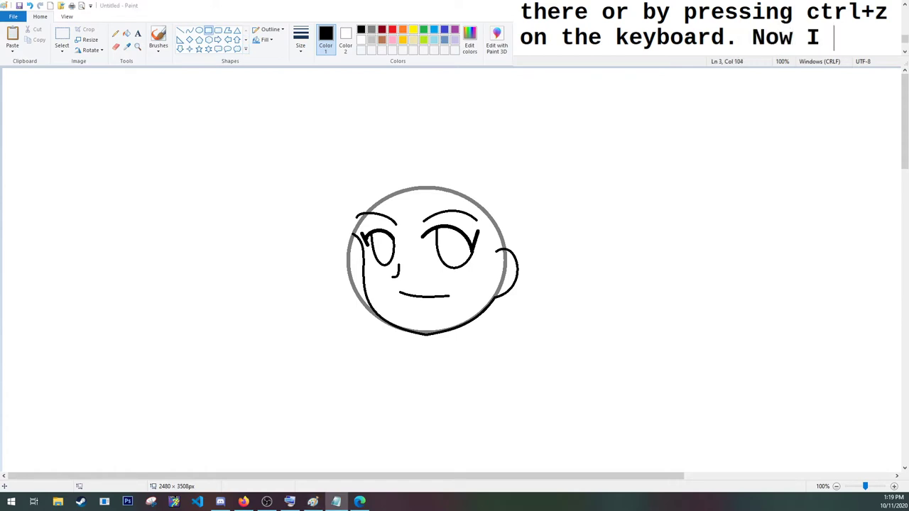
pyautogui.write('have rect')
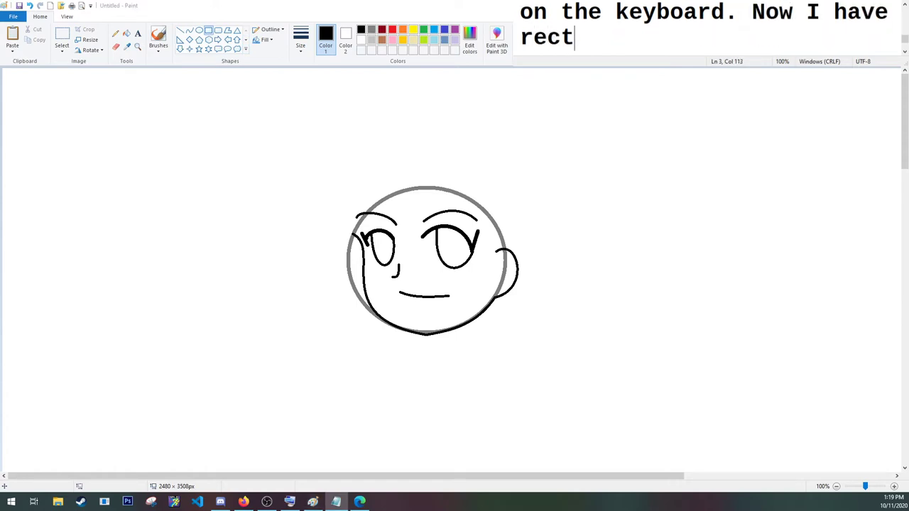
pyautogui.write('angle selecty')
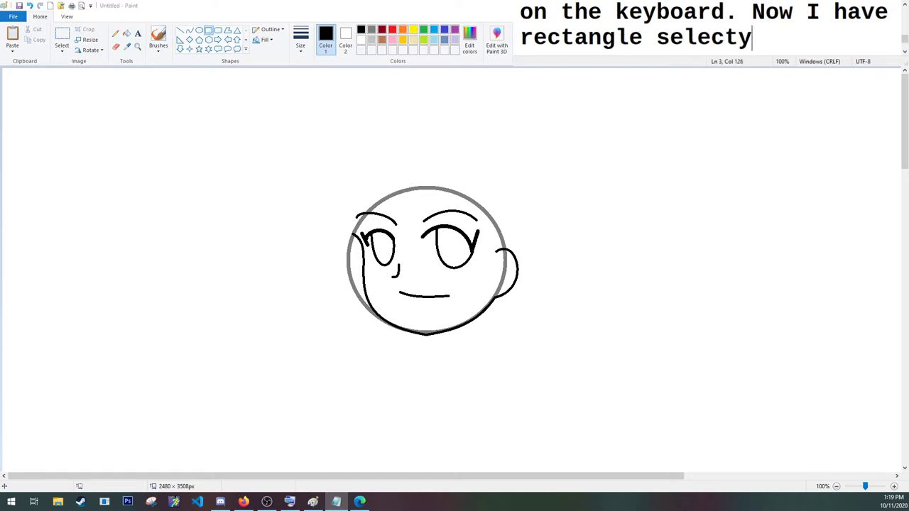
pyautogui.press('BackSpace')
pyautogui.write("ed and I'm h")
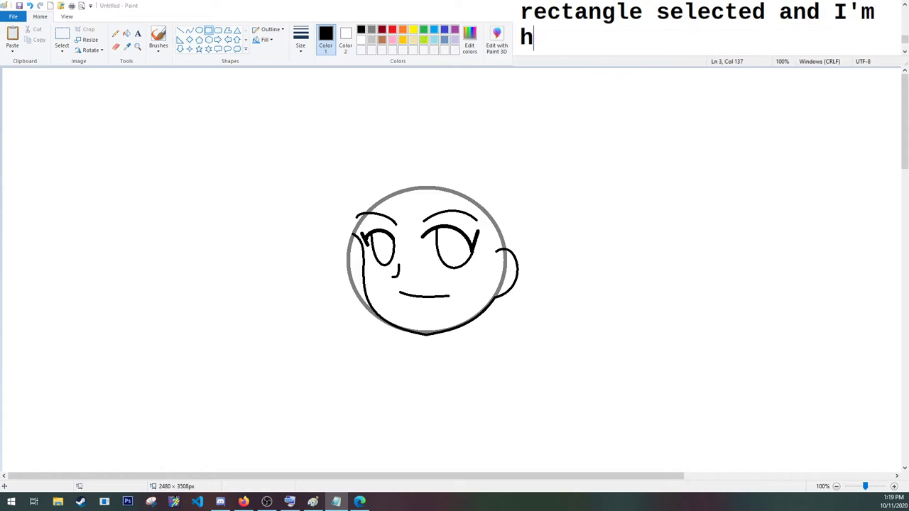
pyautogui.press('BackSpace')
pyautogui.write('g')
pyautogui.write('oing to')
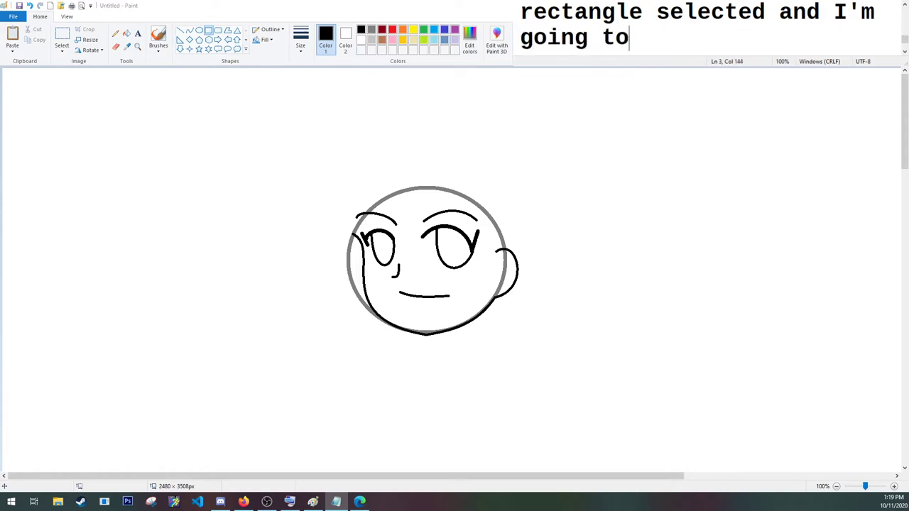
# Finish the Notepad sentence with "change Color 1 and Color 2 to the same color as the sketch circle."
pyautogui.write(' change Col')
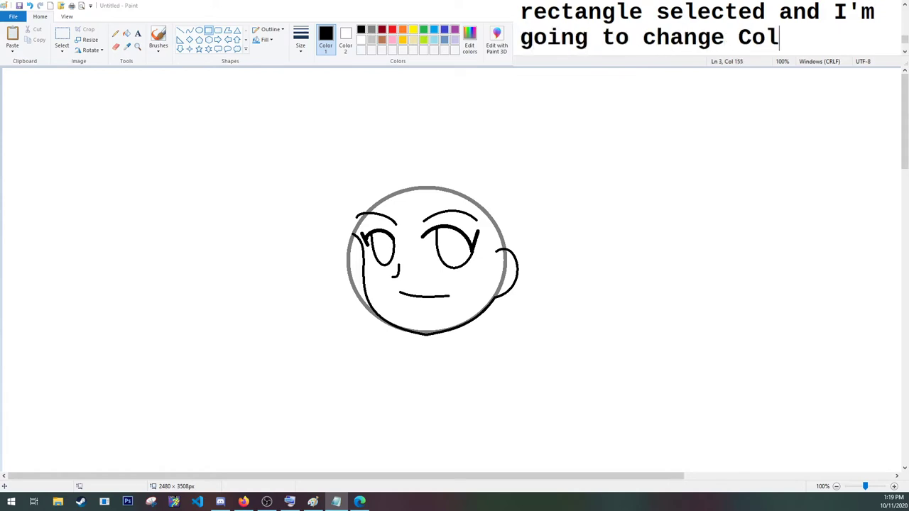
pyautogui.write('or 1 and ')
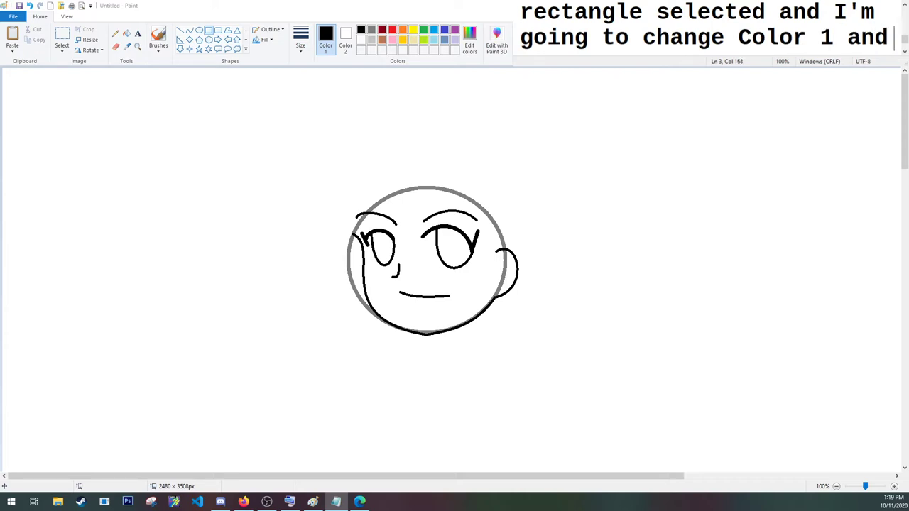
pyautogui.write('Color 3')
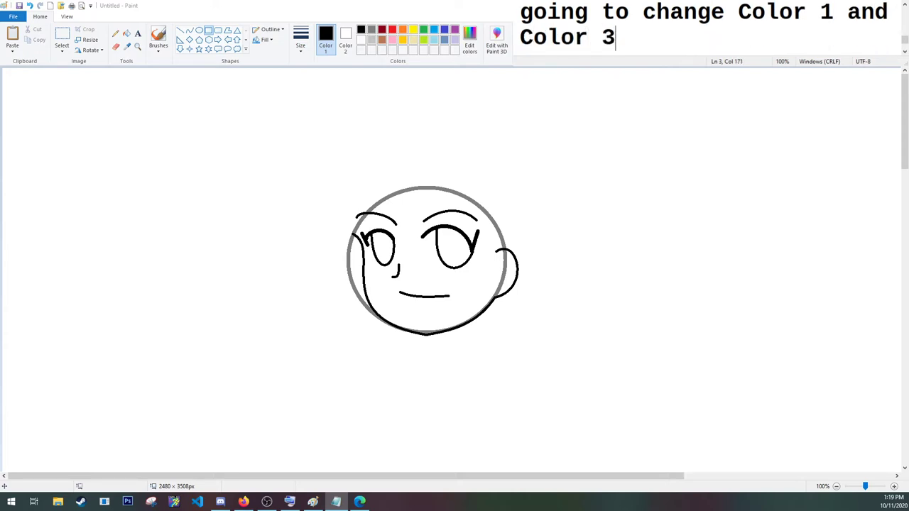
pyautogui.press('BackSpace')
pyautogui.write('2 to ')
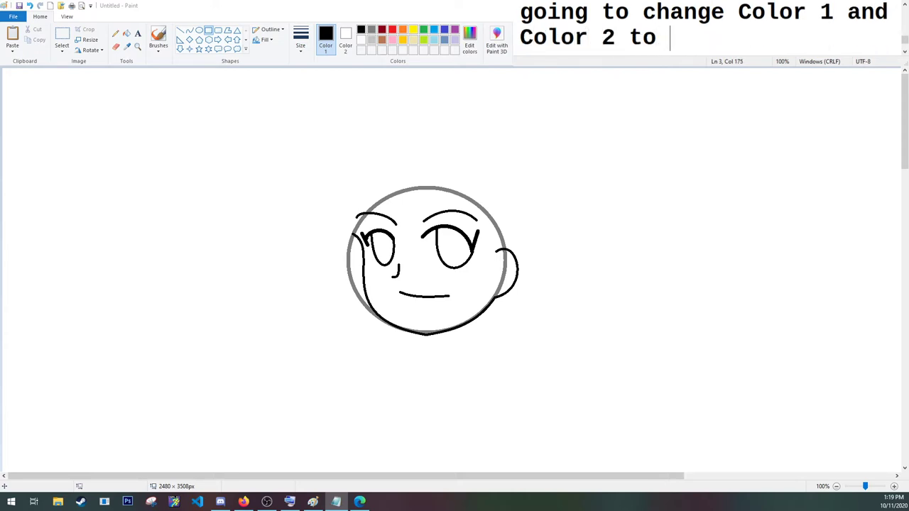
pyautogui.write('the same colo')
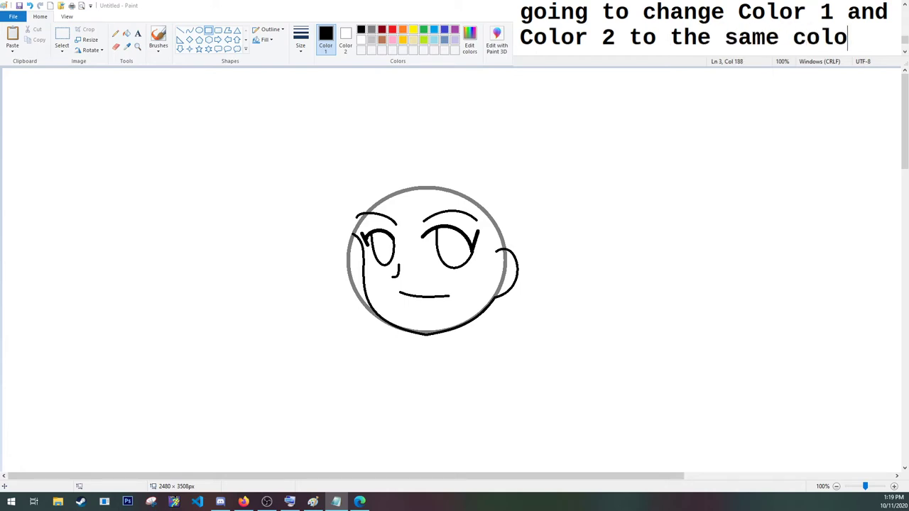
pyautogui.write('r as the')
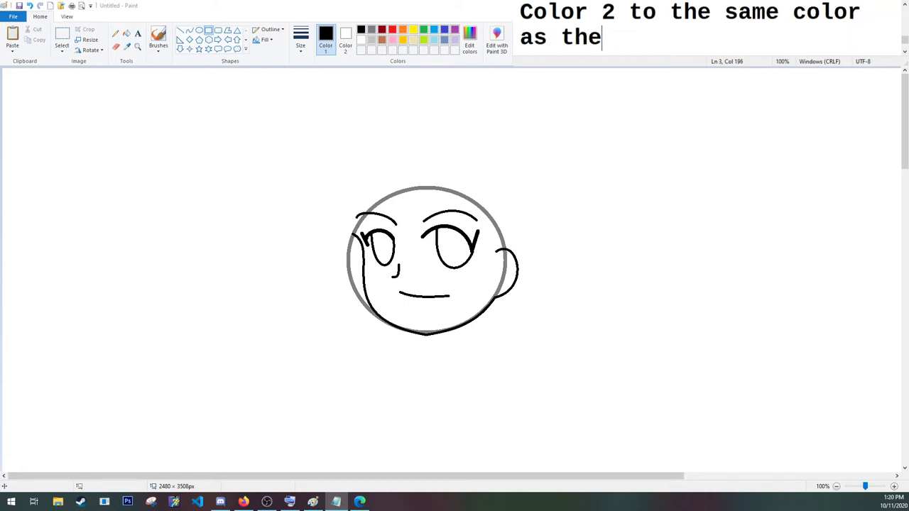
pyautogui.write(' sketch circle.')
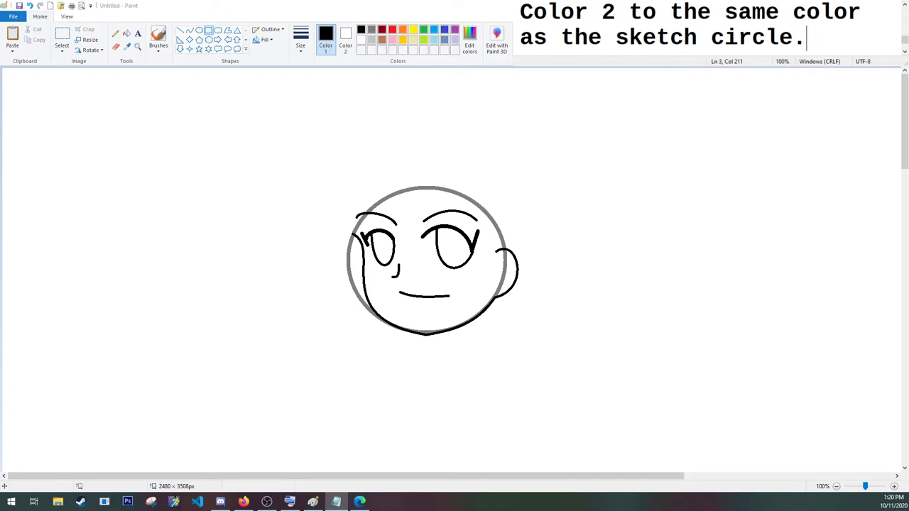
# Set Color 1 and Color 2 to the circle's gray and draw a filled rectangle about 432 × 404 px beside the face
pyautogui.click(372, 39)
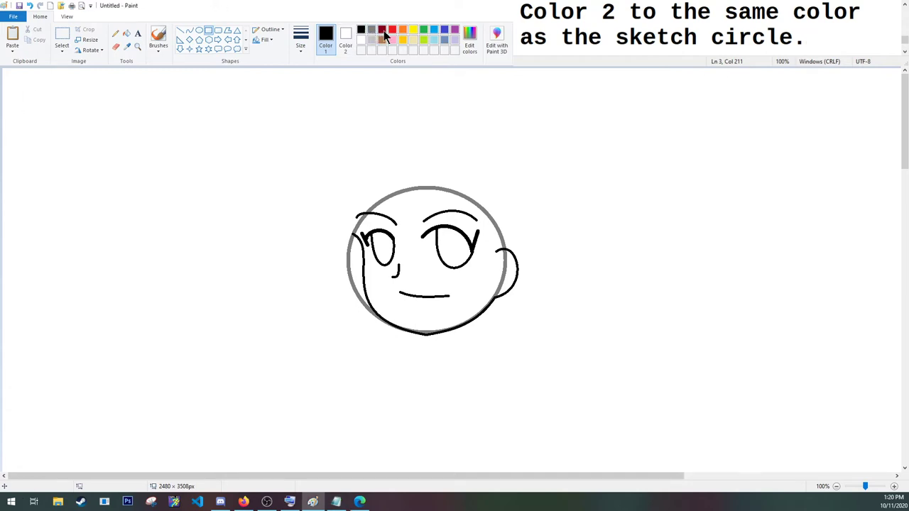
pyautogui.click(370, 32)
pyautogui.click(345, 39)
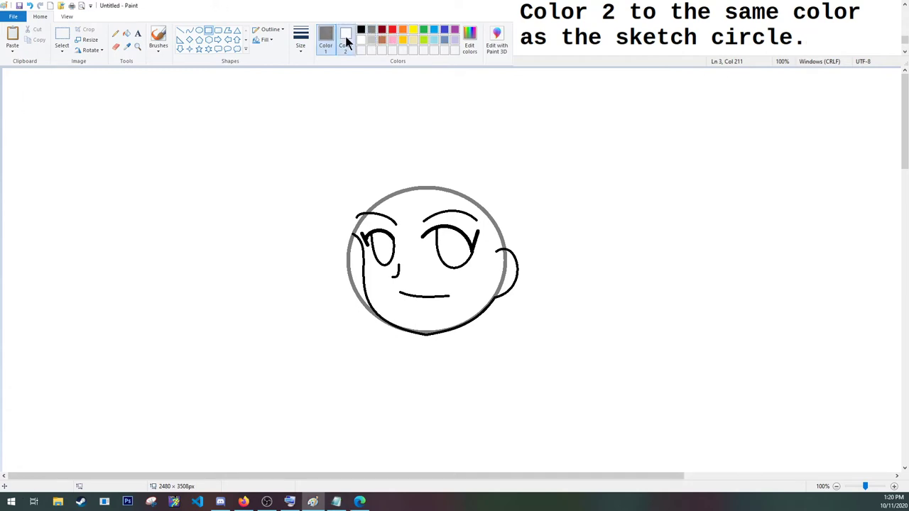
pyautogui.click(371, 32)
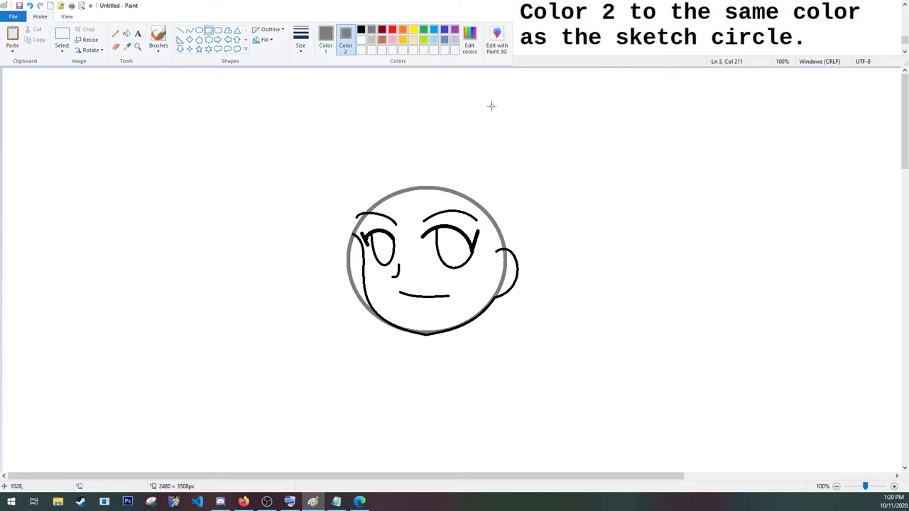
pyautogui.moveTo(580, 133); pyautogui.dragTo(785, 324)
# Check the fill and outline options applied to the gray rectangle
pyautogui.click(269, 40)
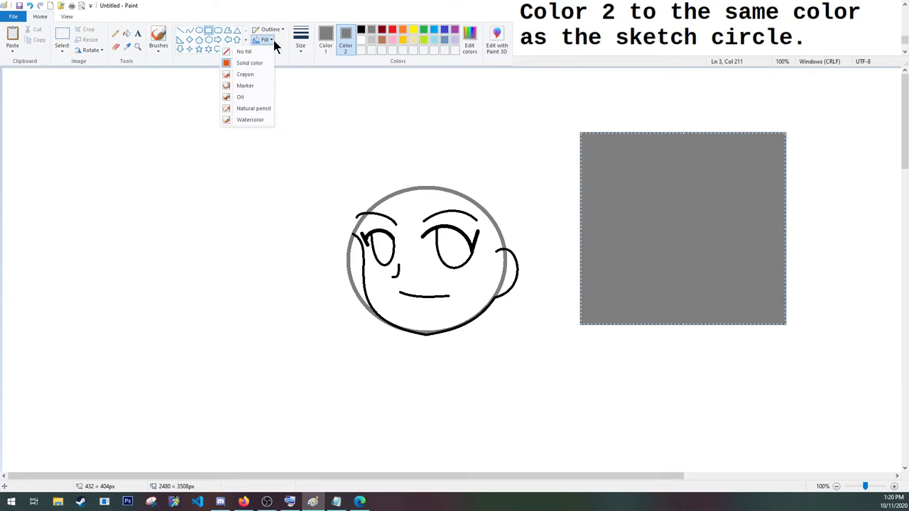
pyautogui.click(281, 29)
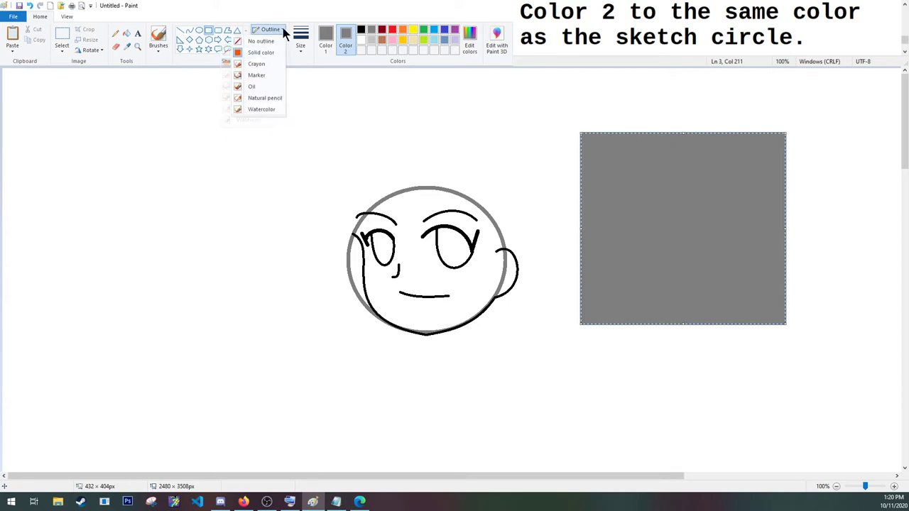
pyautogui.click(279, 27)
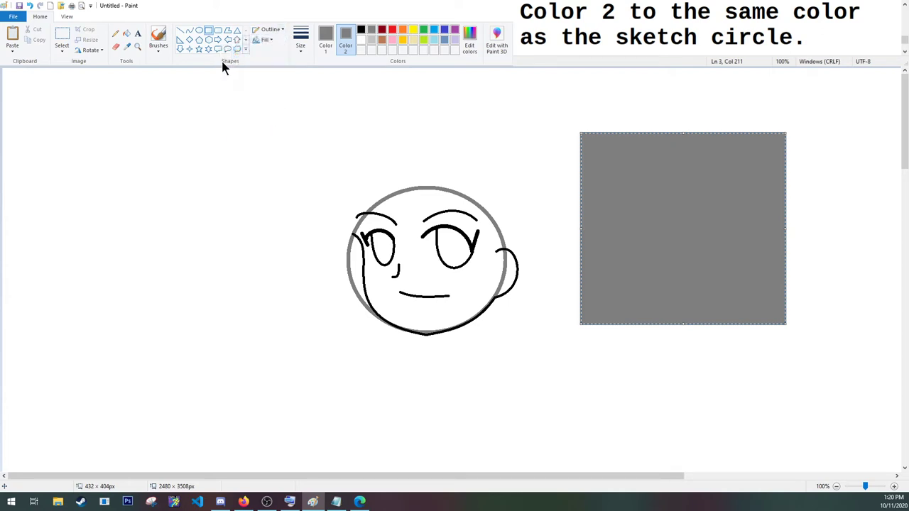
# Add "Outline and fill are set to solid, if not they do something else." to the note in Notepad
pyautogui.click(816, 37)
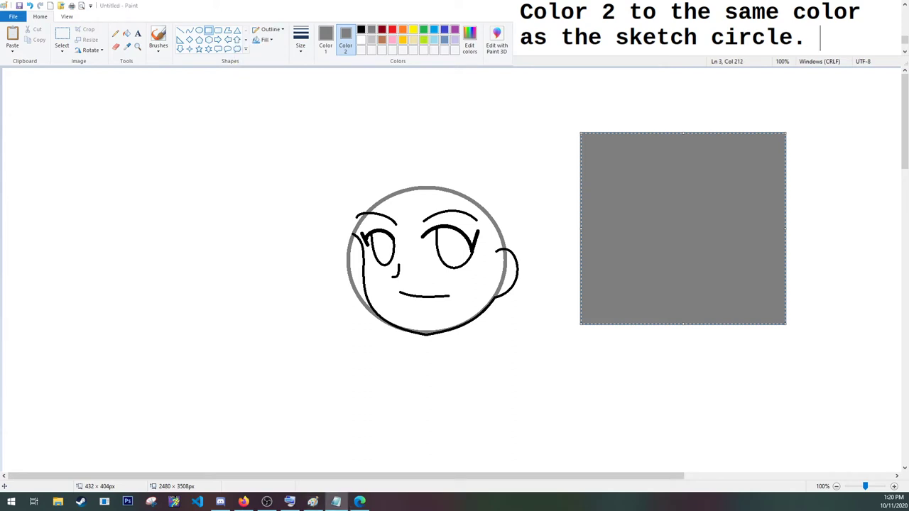
pyautogui.write('Outline and ')
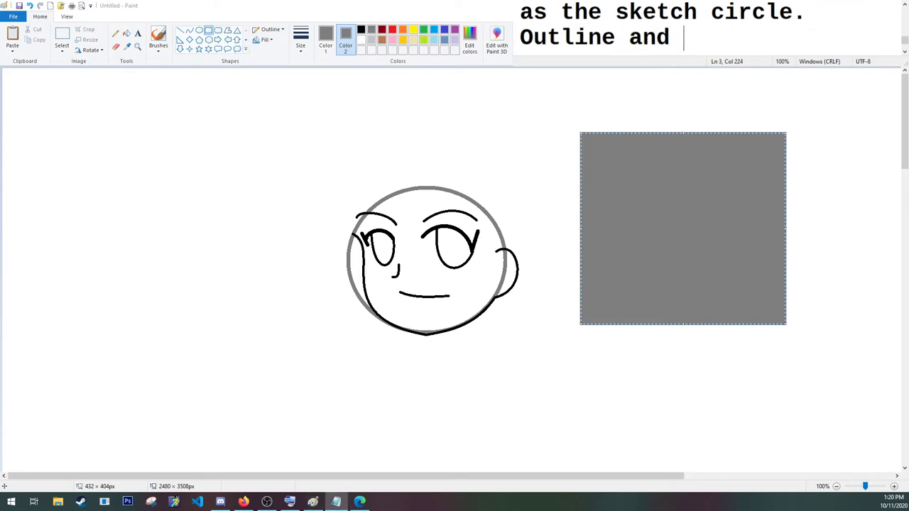
pyautogui.write('fo')
pyautogui.press('BackSpace')
pyautogui.write('ill ')
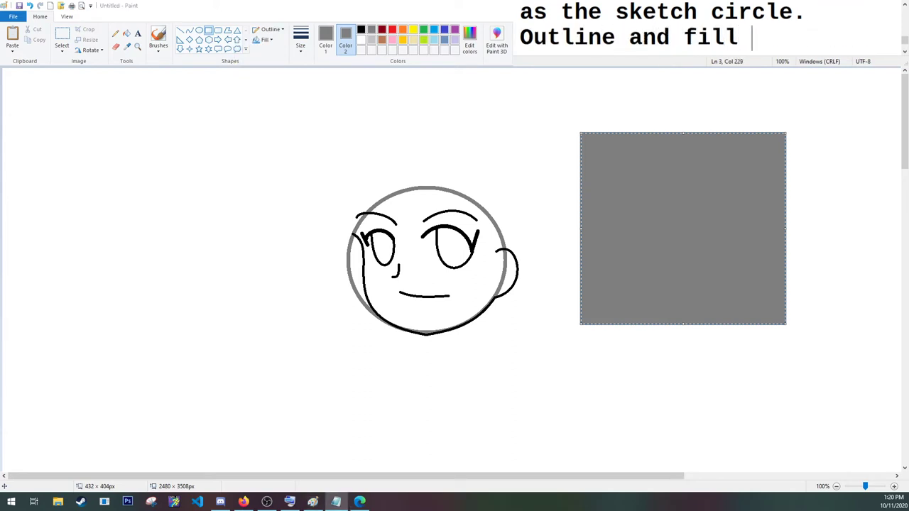
pyautogui.write('are set to')
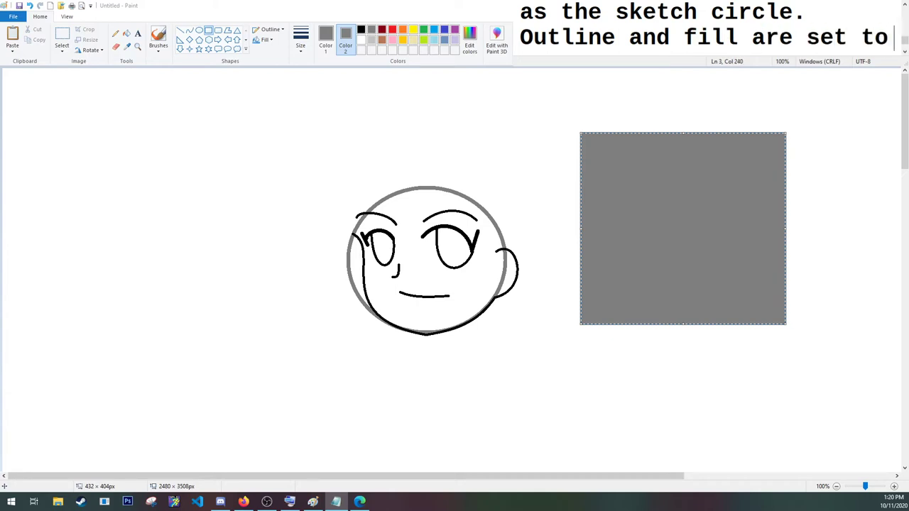
pyautogui.write('solid')
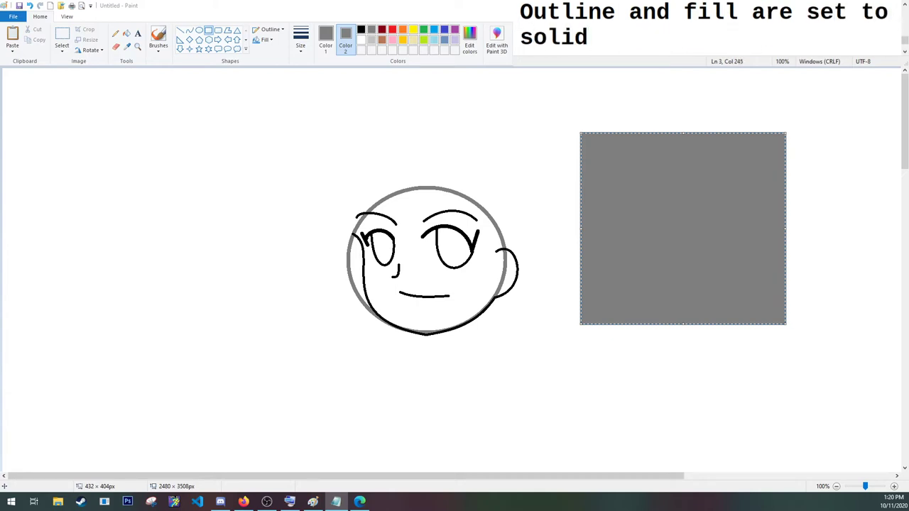
pyautogui.write(', if not ')
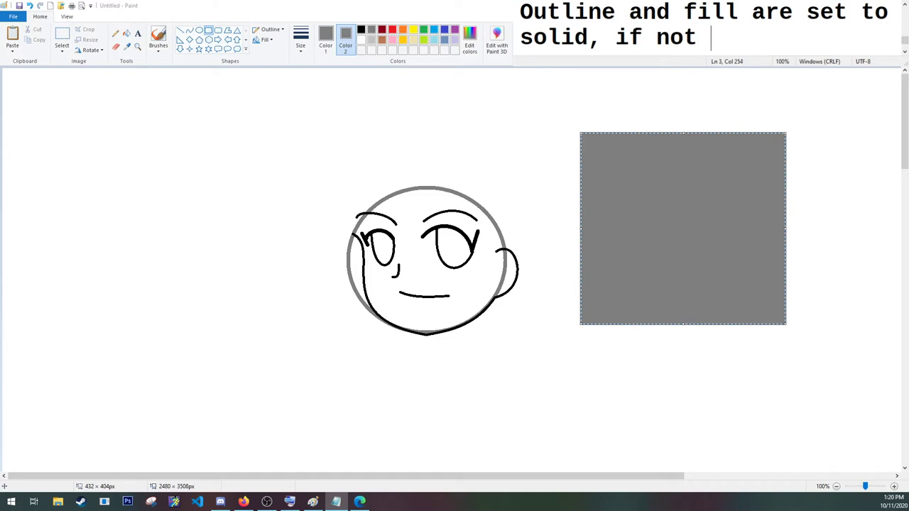
pyautogui.write('they do something ')
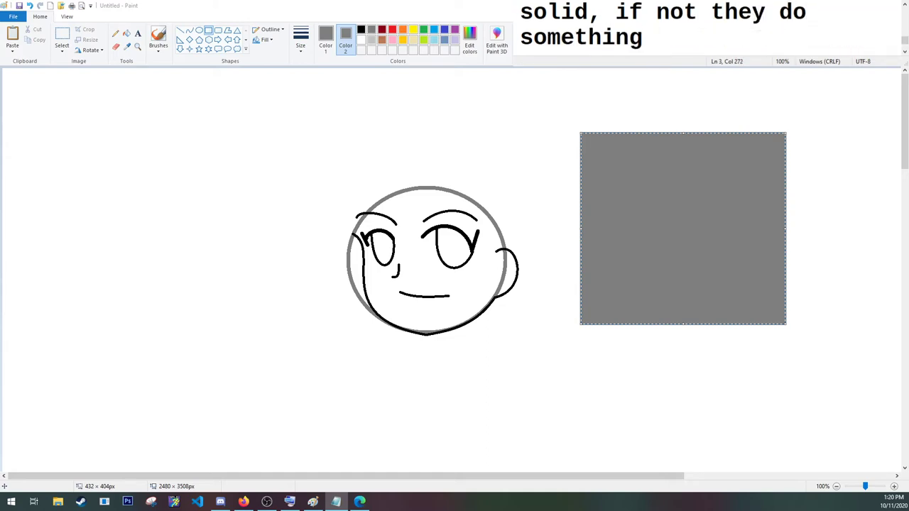
pyautogui.write('else.')
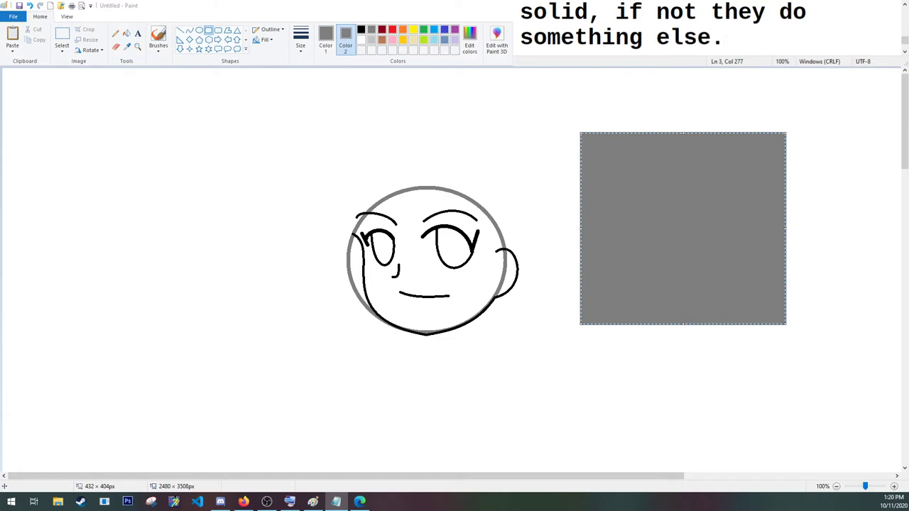
# Try the Crayon, Oil and Watercolor fills on the gray rectangle in Paint, and restore the Solid color fill
pyautogui.click(263, 40)
pyautogui.click(262, 38)
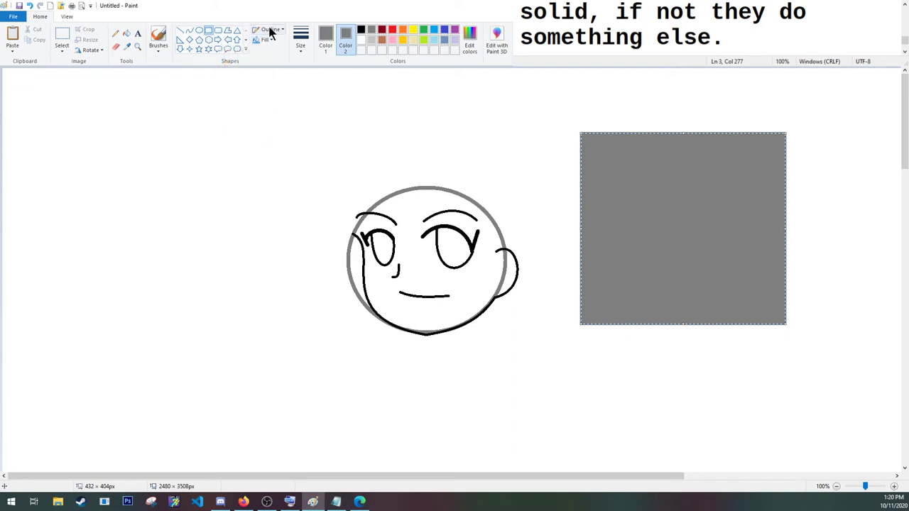
pyautogui.click(269, 30)
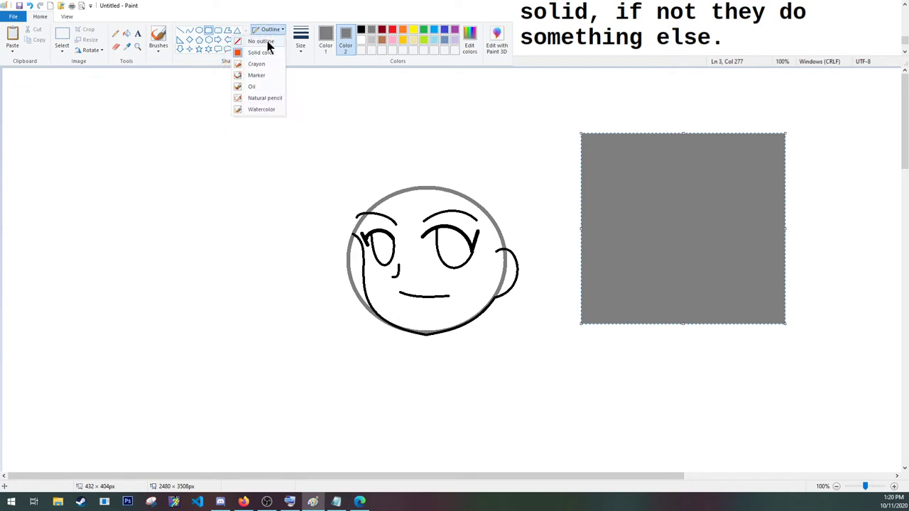
pyautogui.click(270, 35)
pyautogui.click(269, 40)
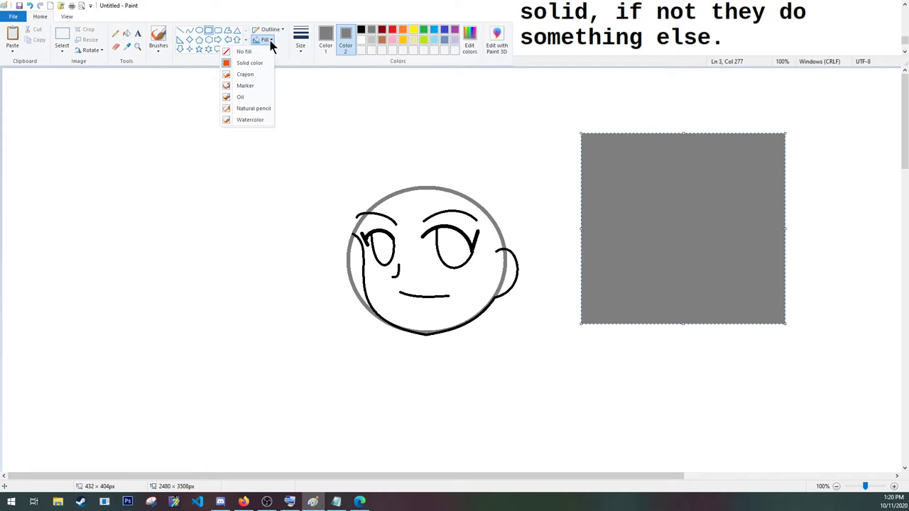
pyautogui.click(251, 73)
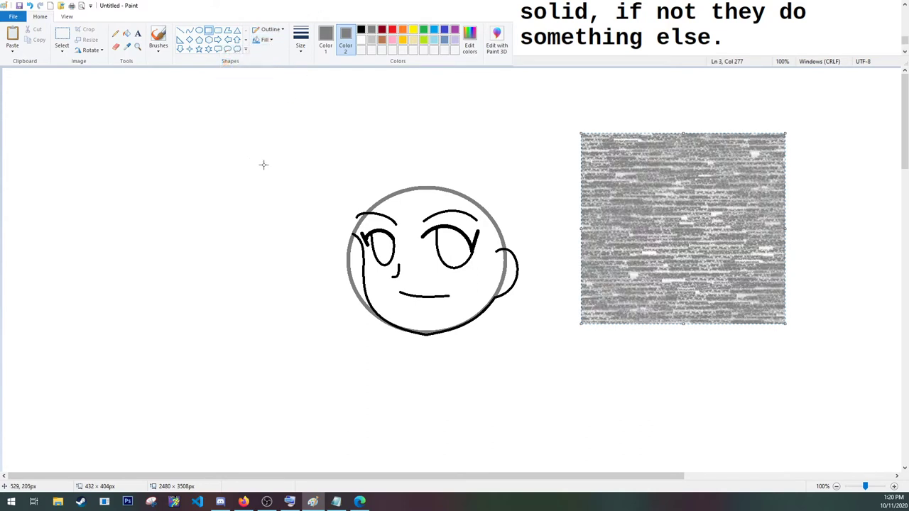
pyautogui.click(264, 40)
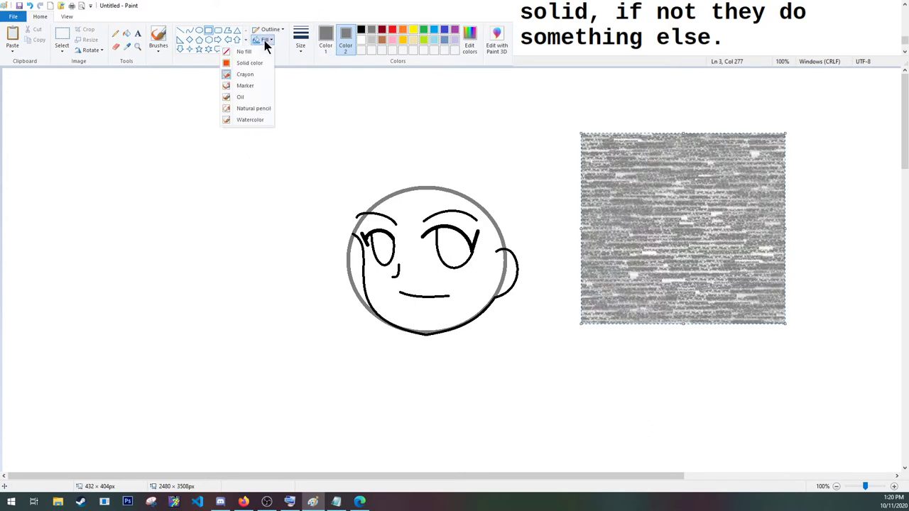
pyautogui.click(252, 101)
pyautogui.click(263, 41)
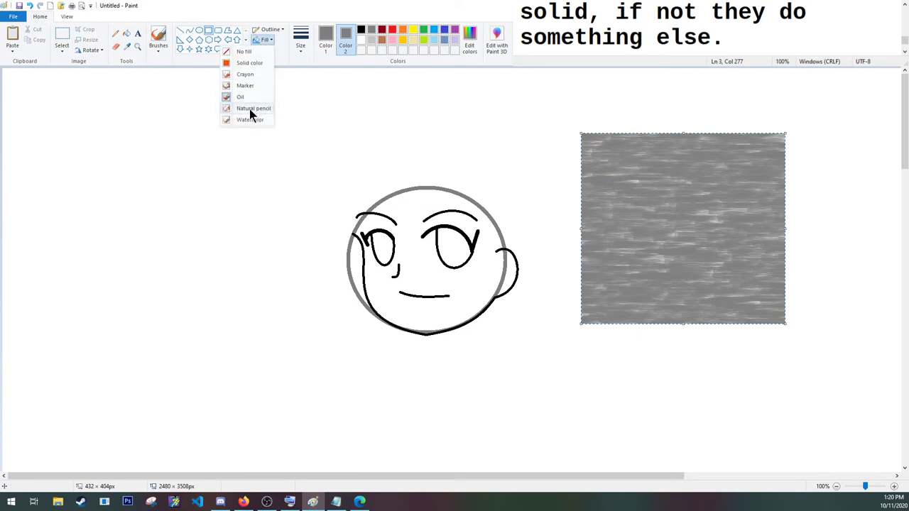
pyautogui.click(253, 121)
pyautogui.click(266, 41)
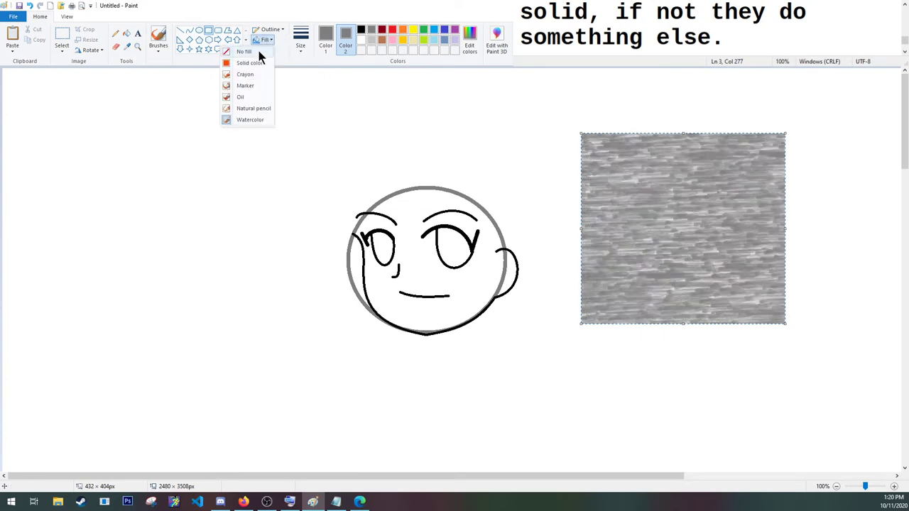
pyautogui.click(256, 61)
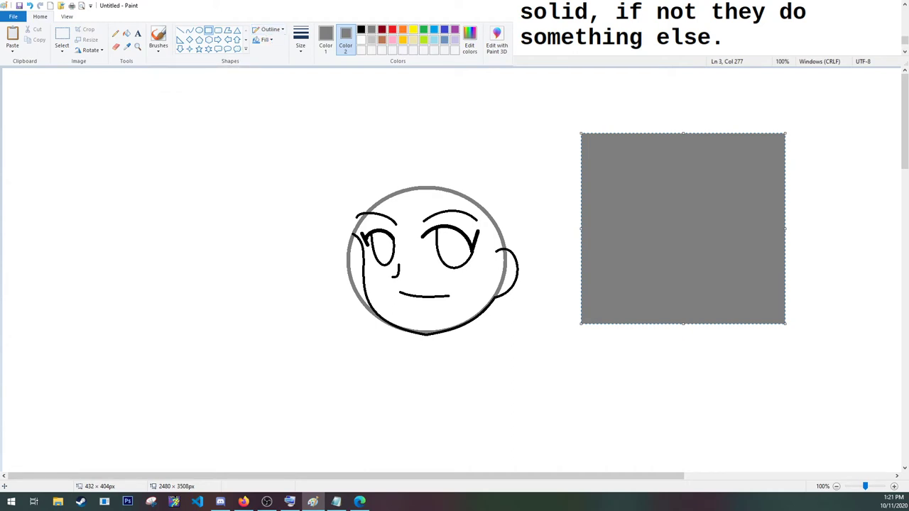
# Deselect the rectangle and add "As long as it isn't finalized then it can still change or be moved" to the Notepad note
pyautogui.click(544, 102)
pyautogui.click(810, 38)
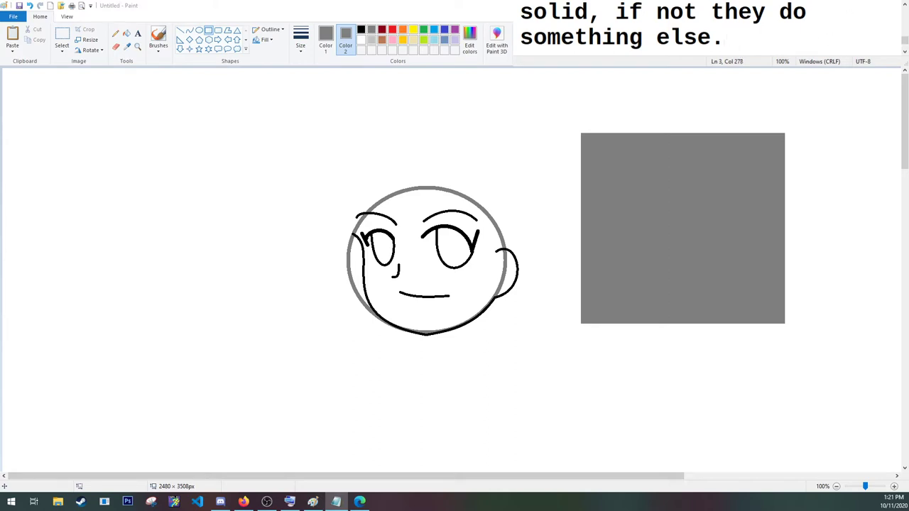
pyautogui.write('As long as ')
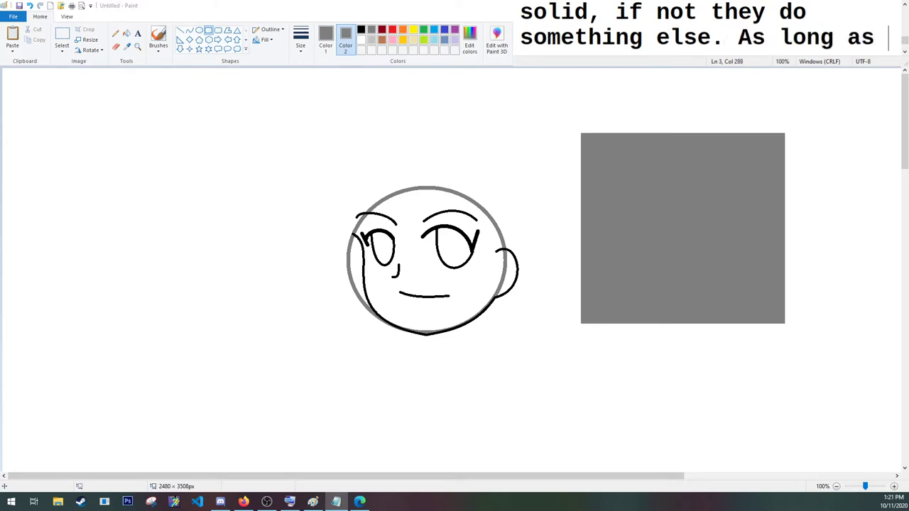
pyautogui.write("it isn't ")
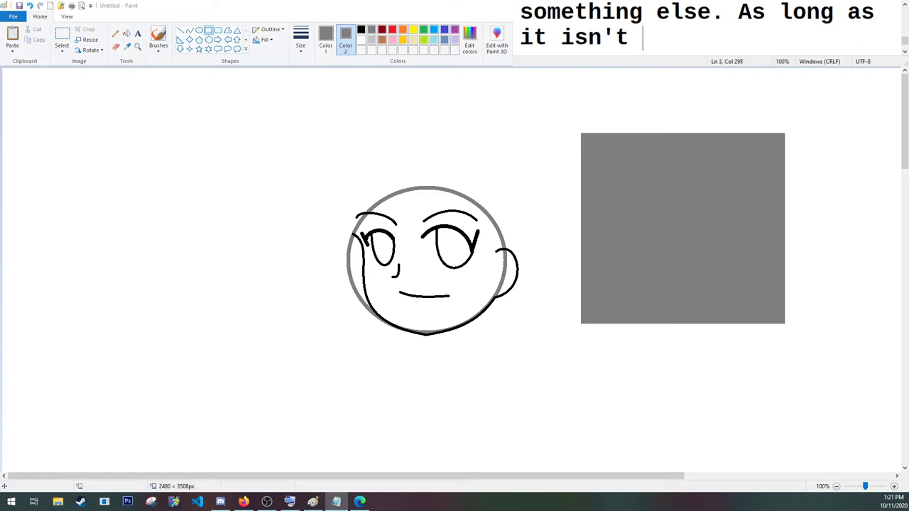
pyautogui.write('finalized')
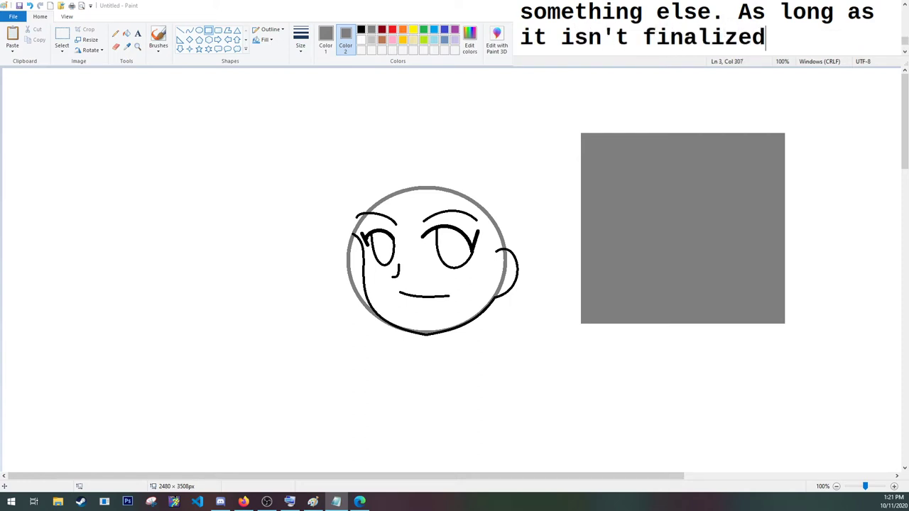
pyautogui.write(' then it c')
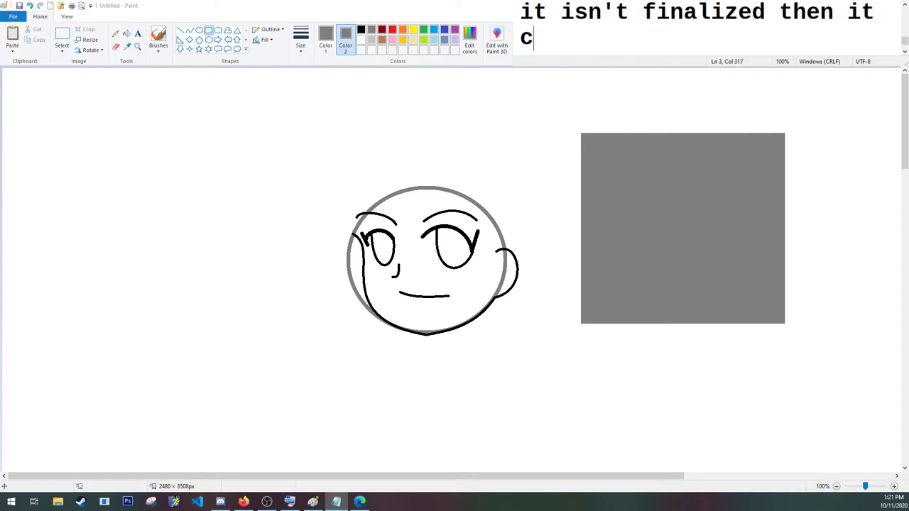
pyautogui.write('an still cha')
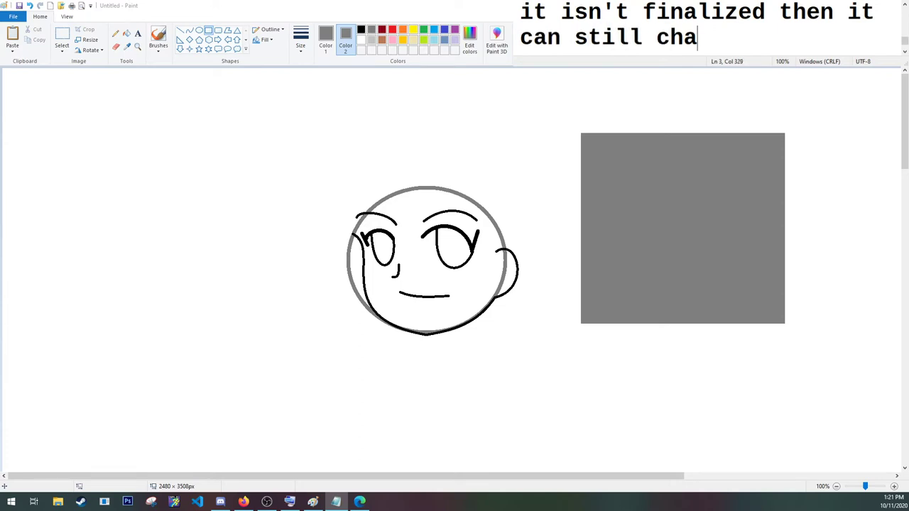
pyautogui.write('nge or be moved')
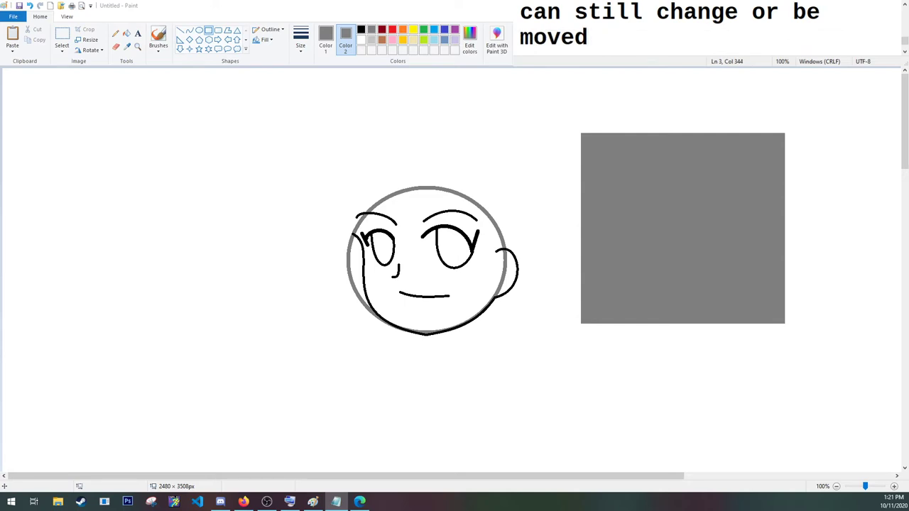
# Finish the Notepad sentence with "but now I've clicked out of it and it's final."
pyautogui.write(" but now I'")
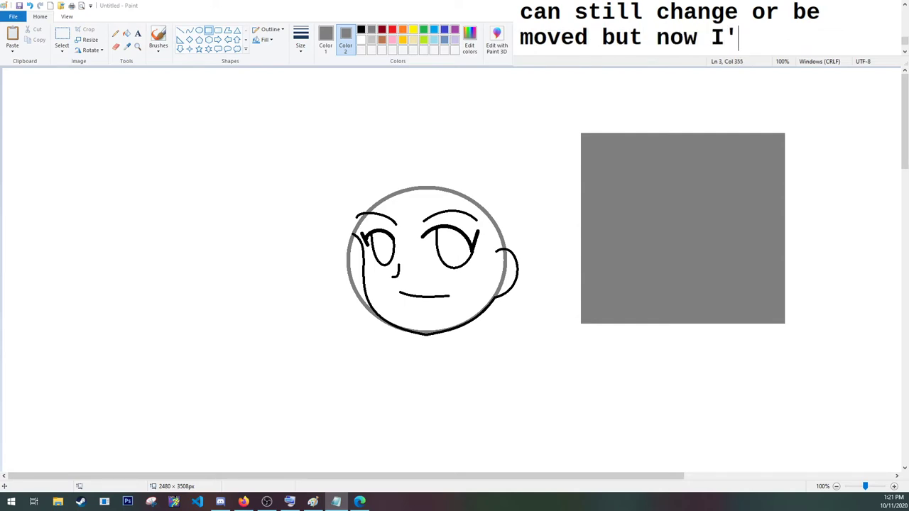
pyautogui.write('ve clicked ')
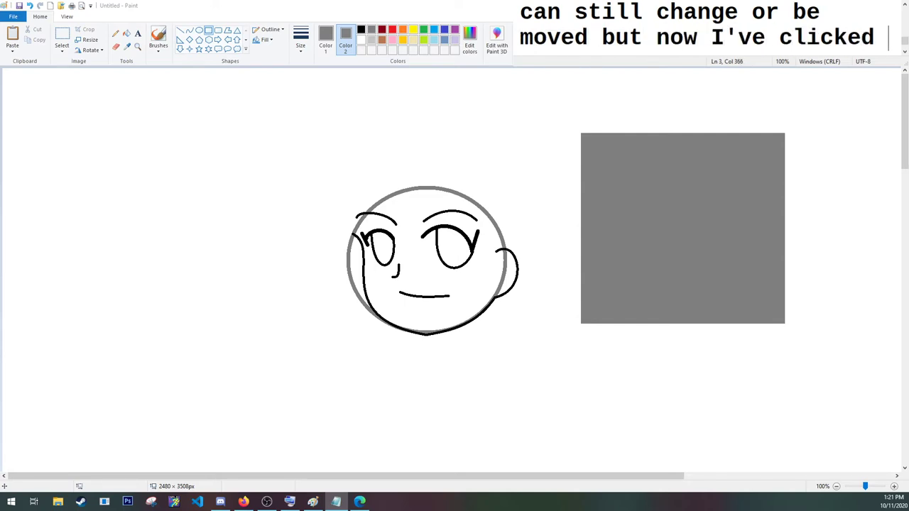
pyautogui.write('out of i')
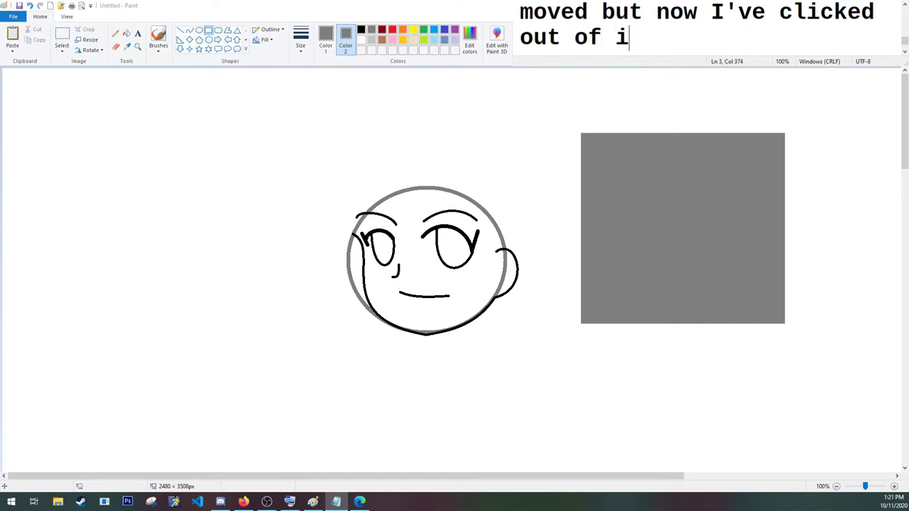
pyautogui.write("t and it's finl")
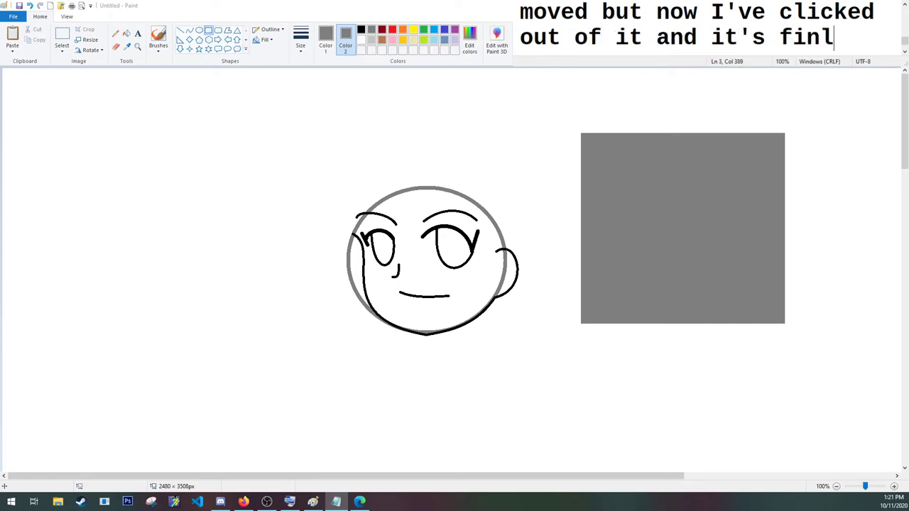
pyautogui.press('BackSpace')
pyautogui.write('al.')
# Switch to Paint, activate the Select tool and open its options to show the Transparent selection setting
pyautogui.click(63, 39)
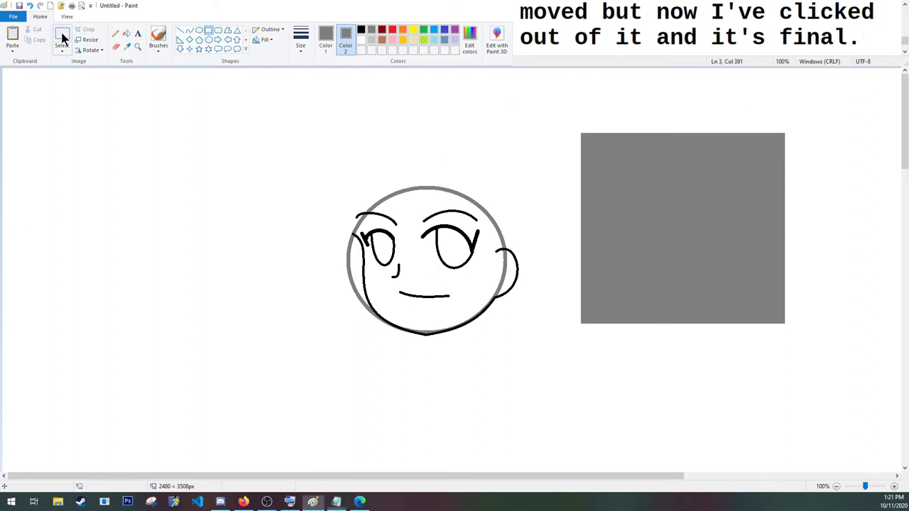
pyautogui.click(63, 39)
pyautogui.click(65, 48)
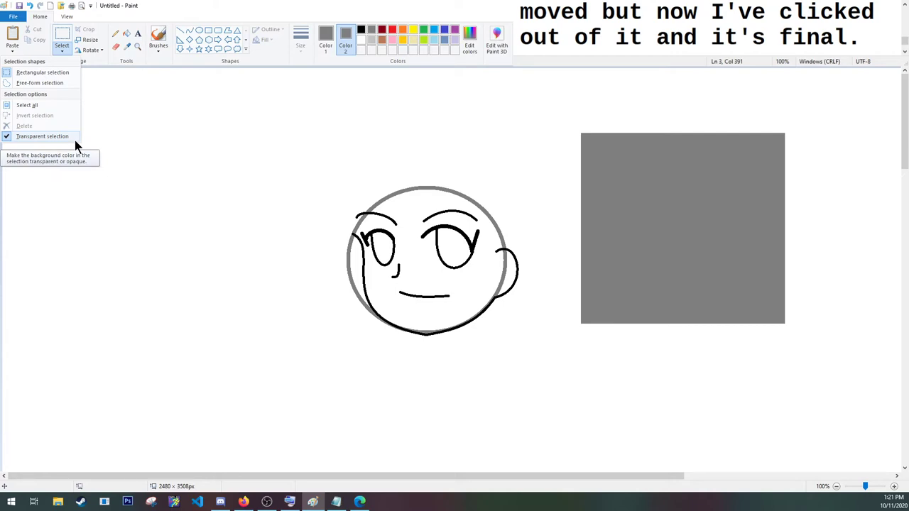
# Add "Choose Color 1 and change it to the line color." to the note in Notepad
pyautogui.click(882, 43)
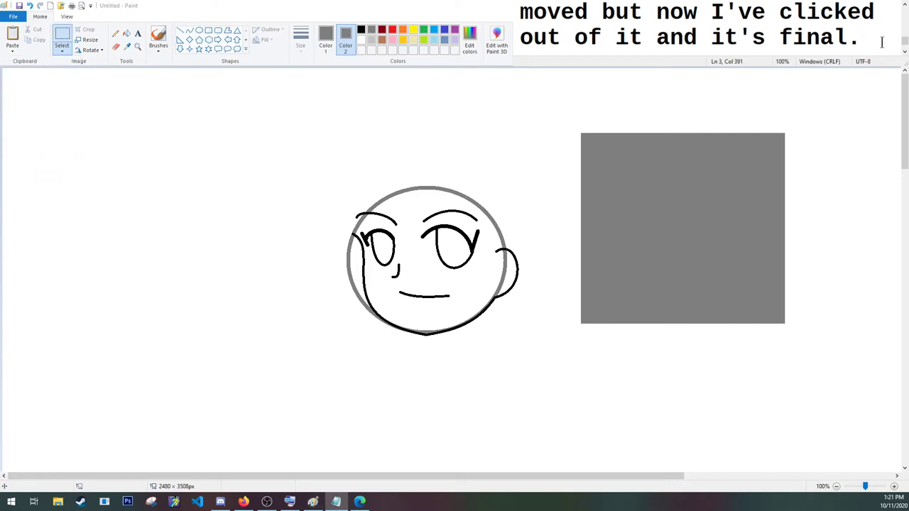
pyautogui.write('Choose')
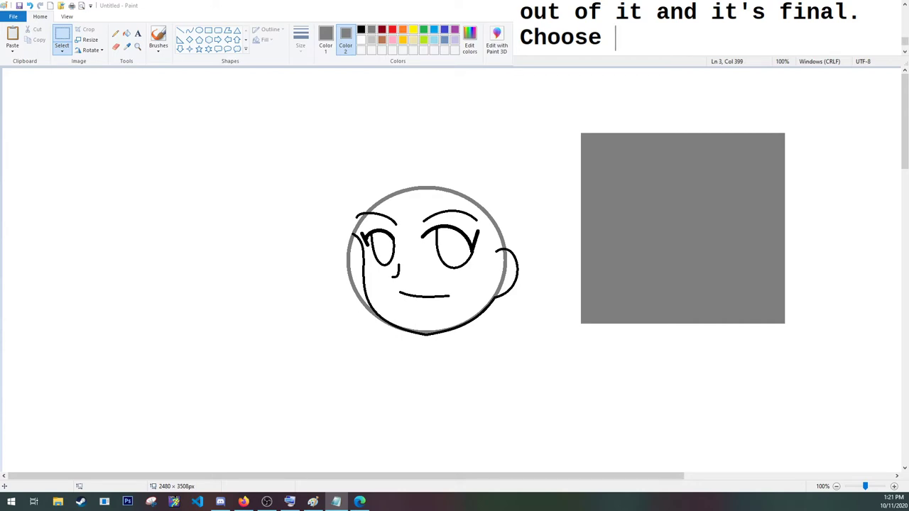
pyautogui.write('Color 1')
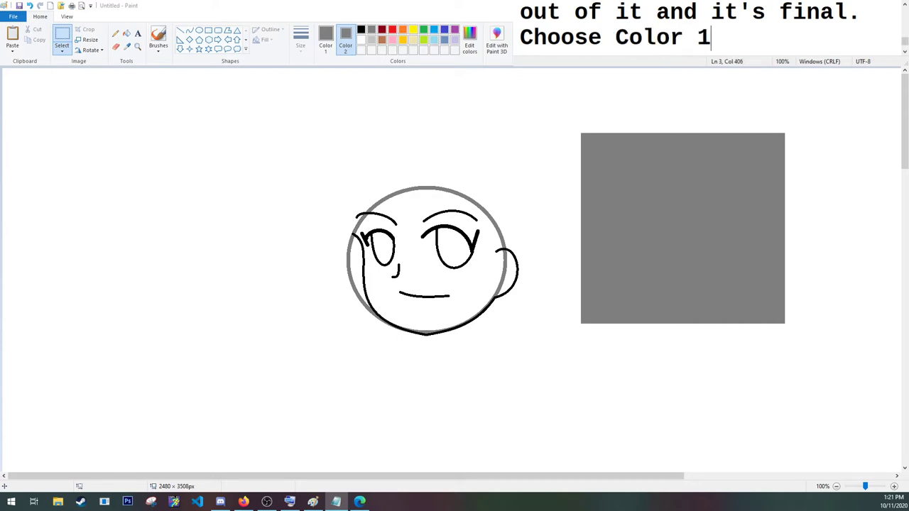
pyautogui.write(' and ch')
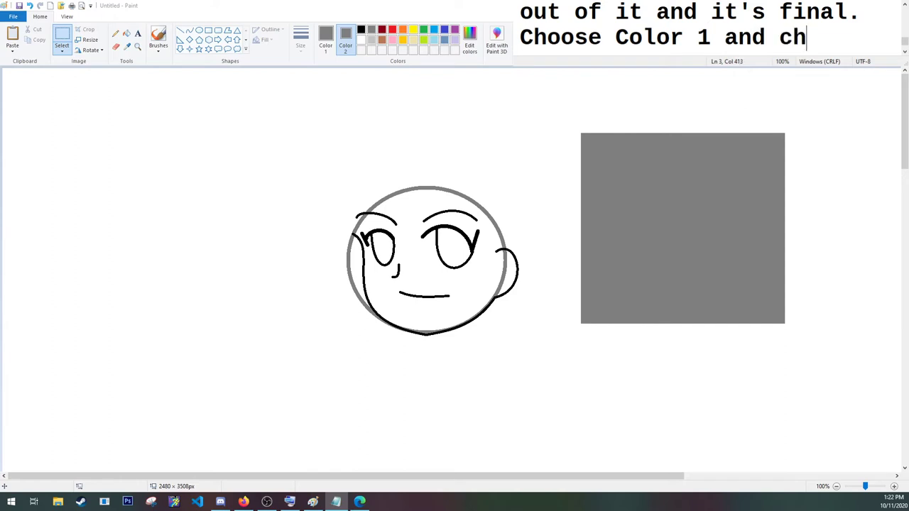
pyautogui.write('ange it to t')
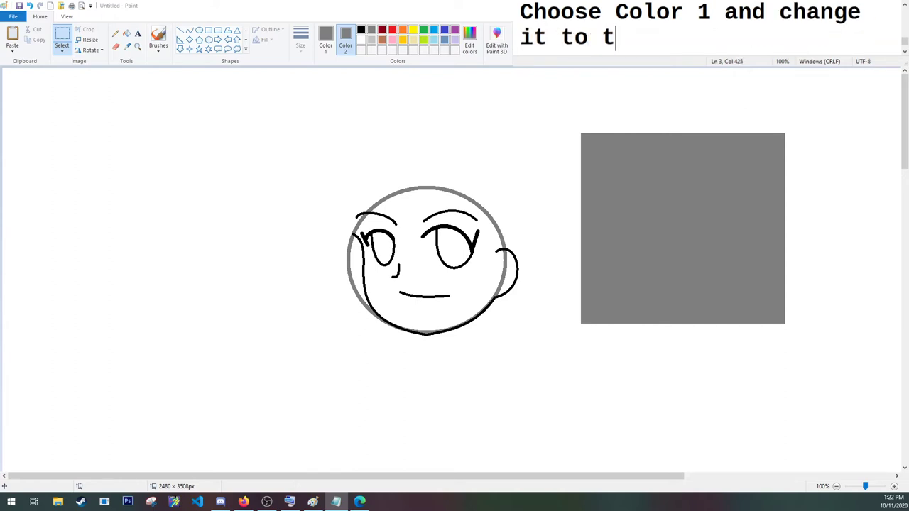
pyautogui.write('he line col')
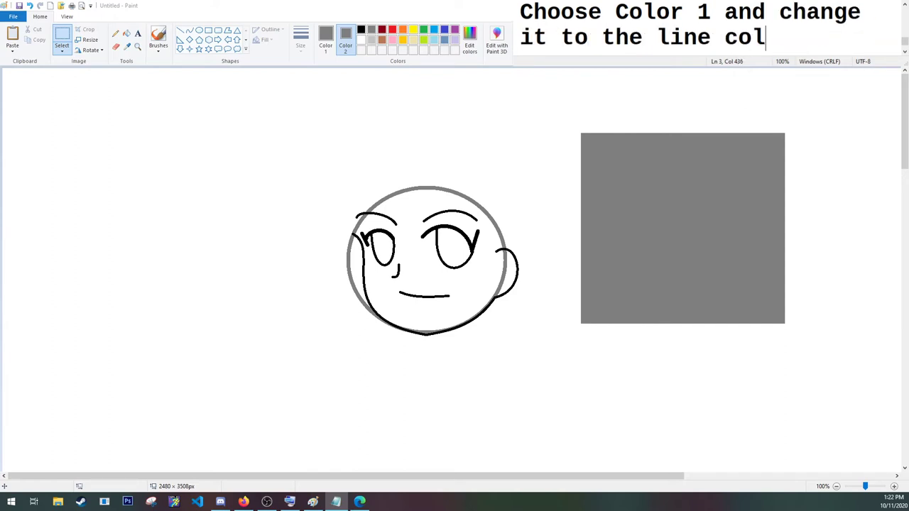
pyautogui.write('or.')
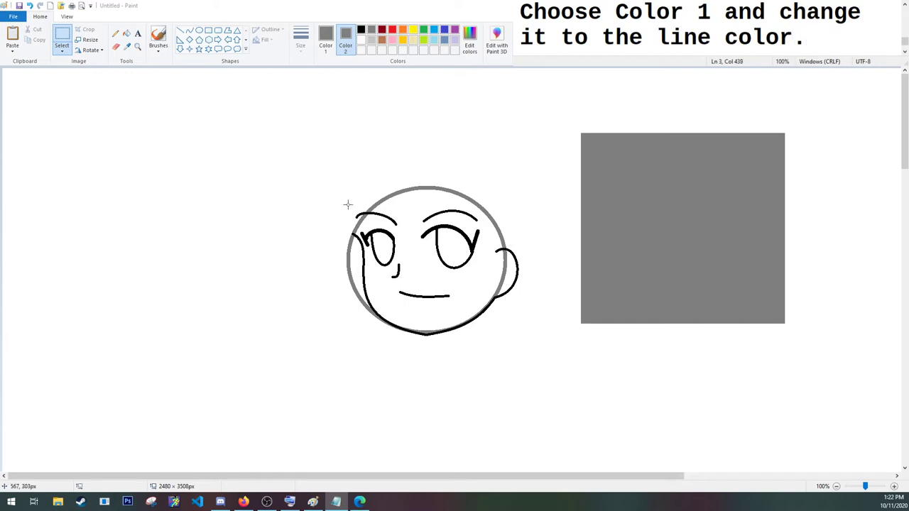
# Set Color 1 to black and Color 2 to white in Paint
pyautogui.click(325, 37)
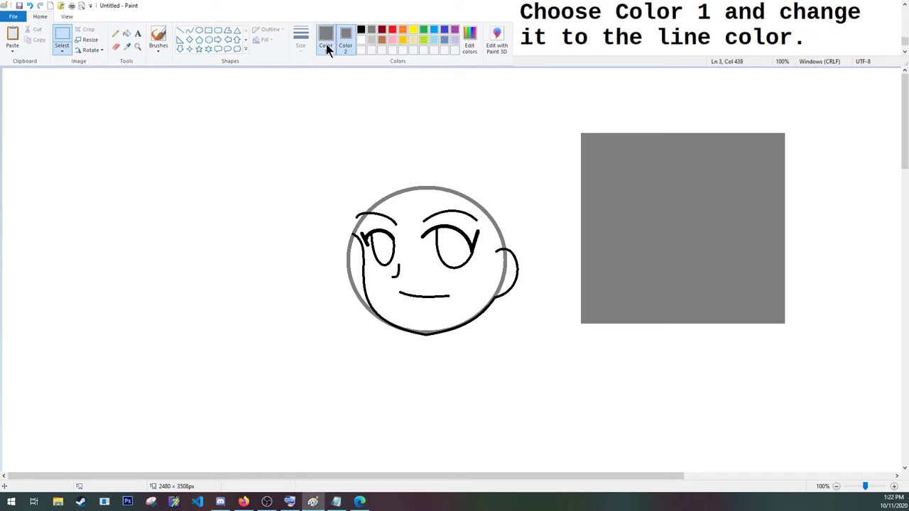
pyautogui.click(361, 30)
pyautogui.click(346, 39)
pyautogui.click(362, 40)
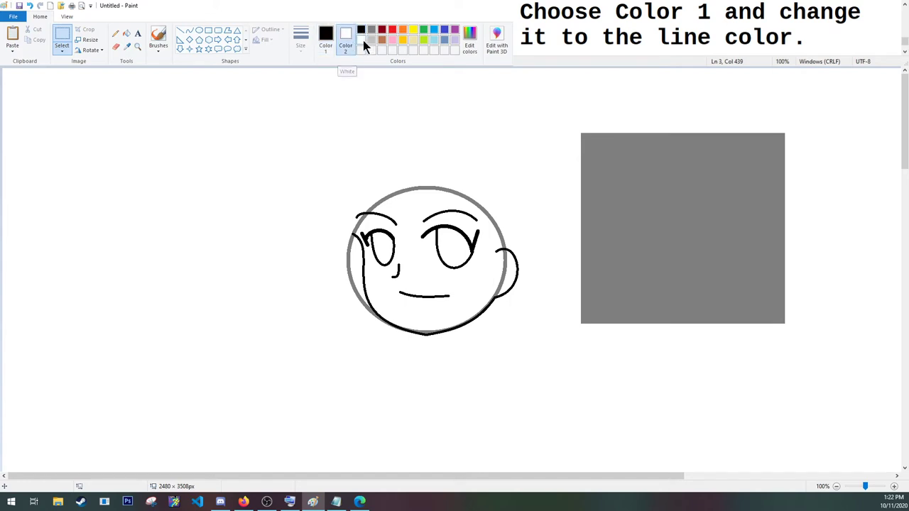
# Add "Change Color 2 to the background color." to the note in Notepad
pyautogui.click(869, 37)
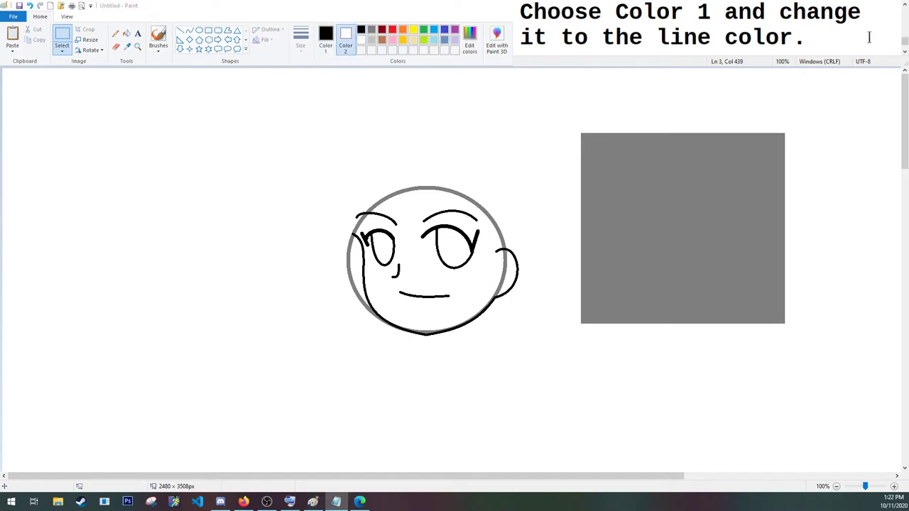
pyautogui.write('Change Color 2')
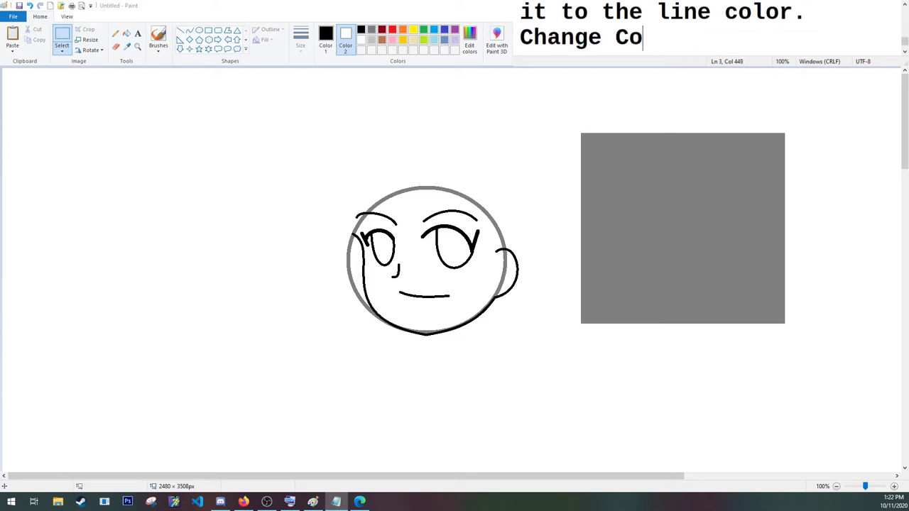
pyautogui.write(' to')
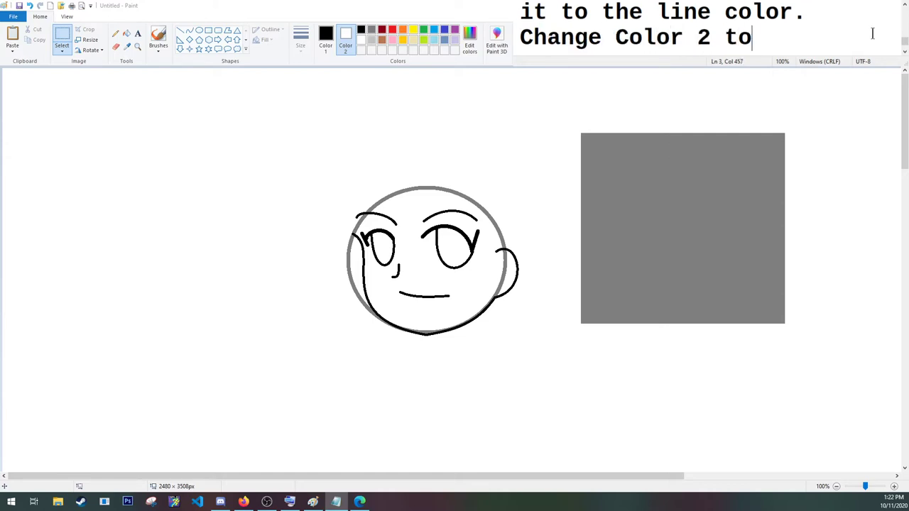
pyautogui.write(' the background color.')
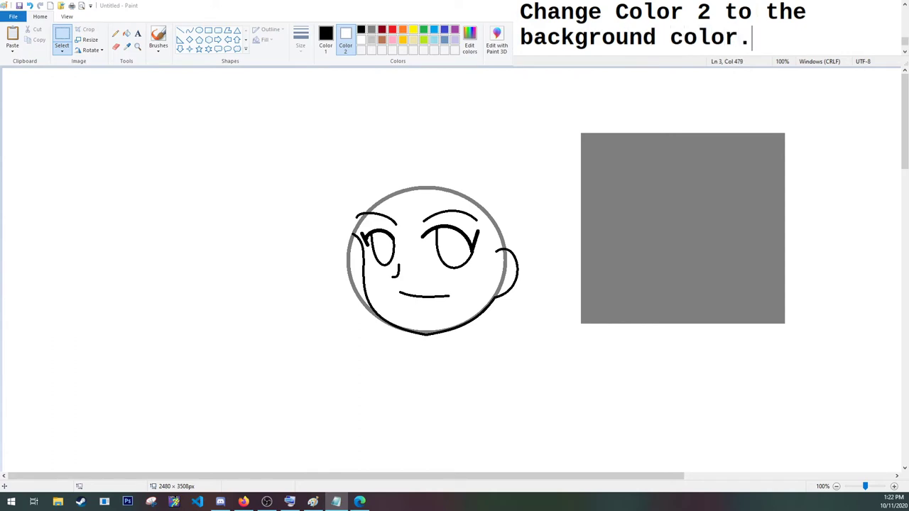
# Show the selection options in Paint, and add "Choose Transparent Selection" to the Notepad note
pyautogui.click(64, 51)
pyautogui.click(63, 51)
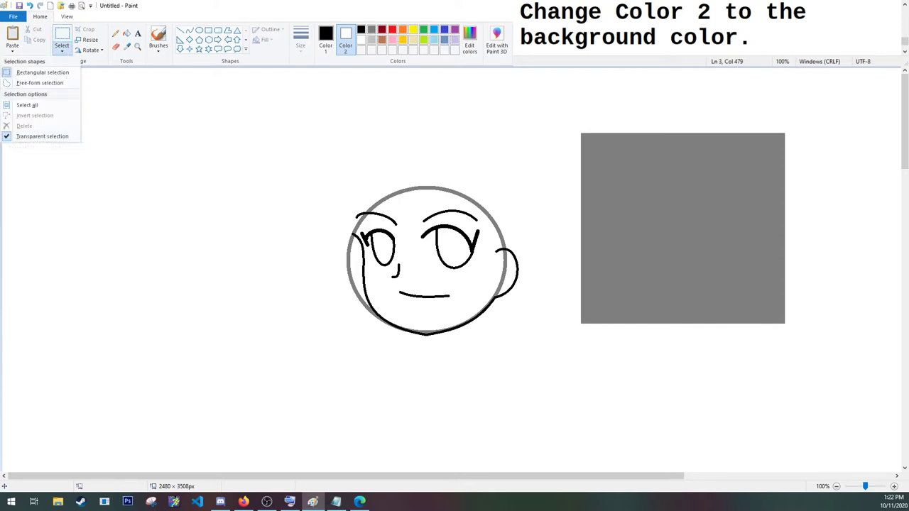
pyautogui.click(817, 47)
pyautogui.write('Chosoe')
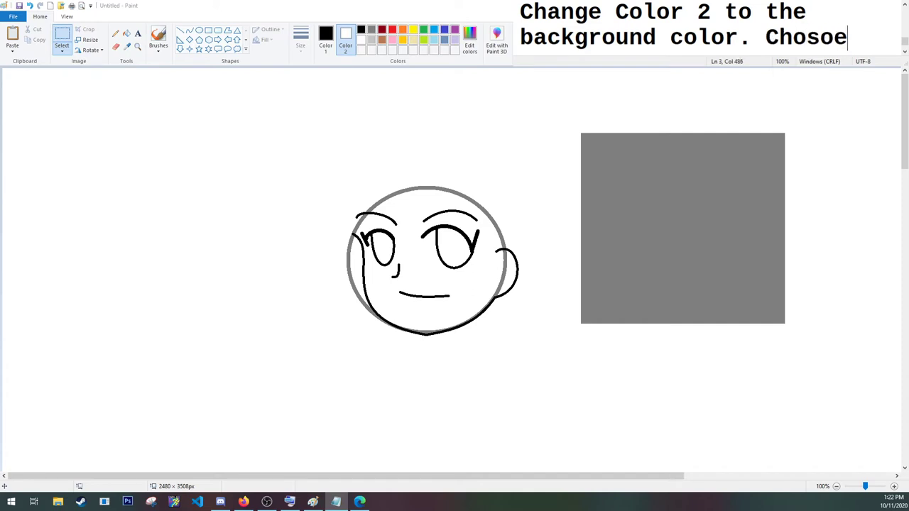
pyautogui.press('BackSpace')
pyautogui.press('BackSpace')
pyautogui.press('BackSpace')
pyautogui.press('BackSpace')
pyautogui.write('o')
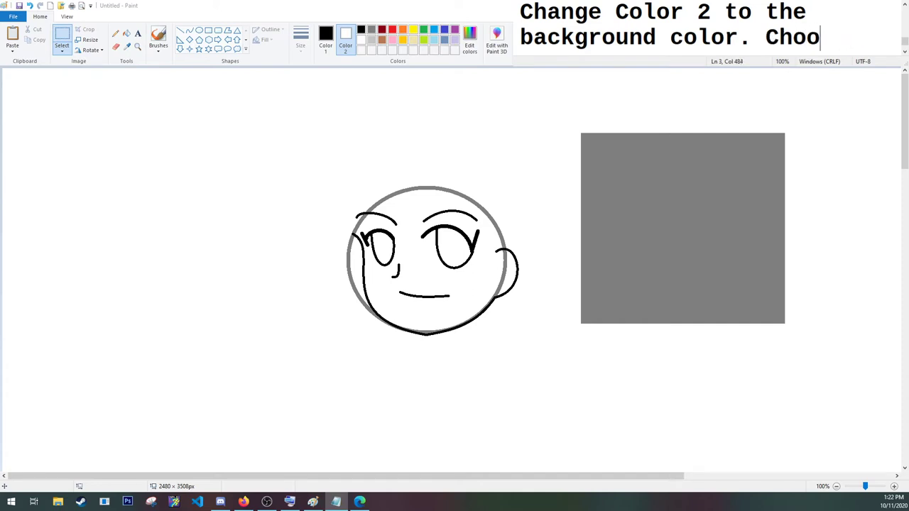
pyautogui.write('se t')
pyautogui.press('BackSpace')
pyautogui.write('Transparent')
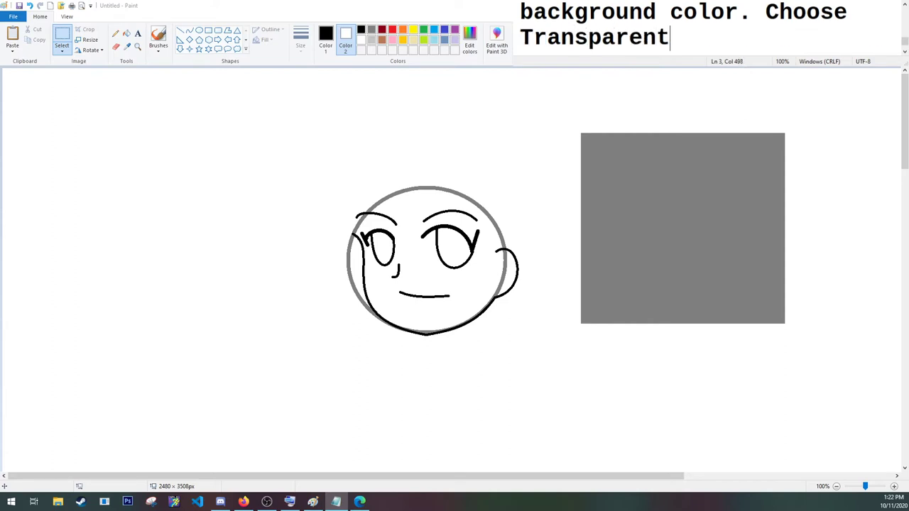
pyautogui.write(' Selection')
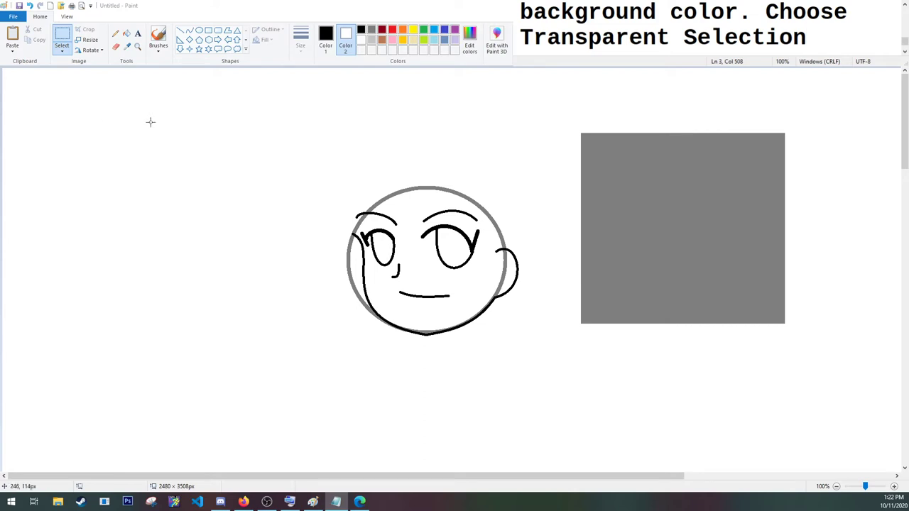
# Check the Transparent selection option in Paint and select the whole face with a rectangle of about 502 × 515 px
pyautogui.click(62, 56)
pyautogui.click(62, 51)
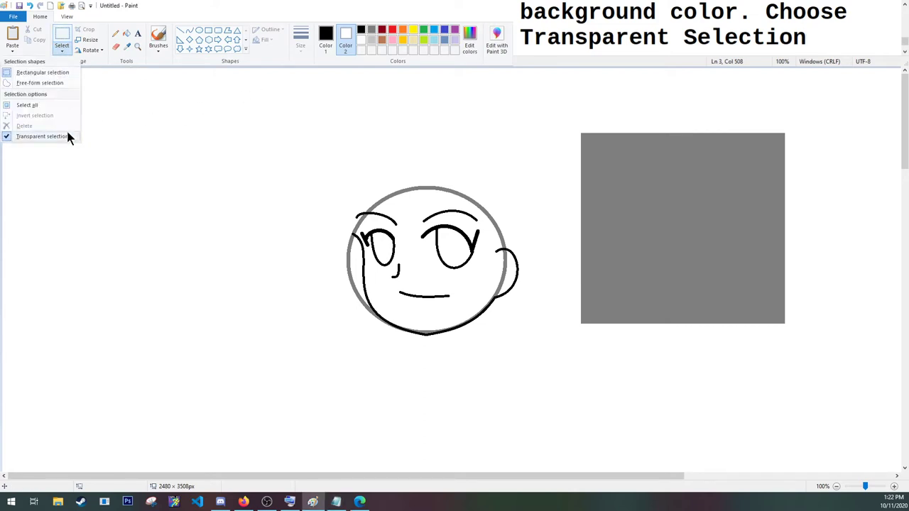
pyautogui.click(72, 51)
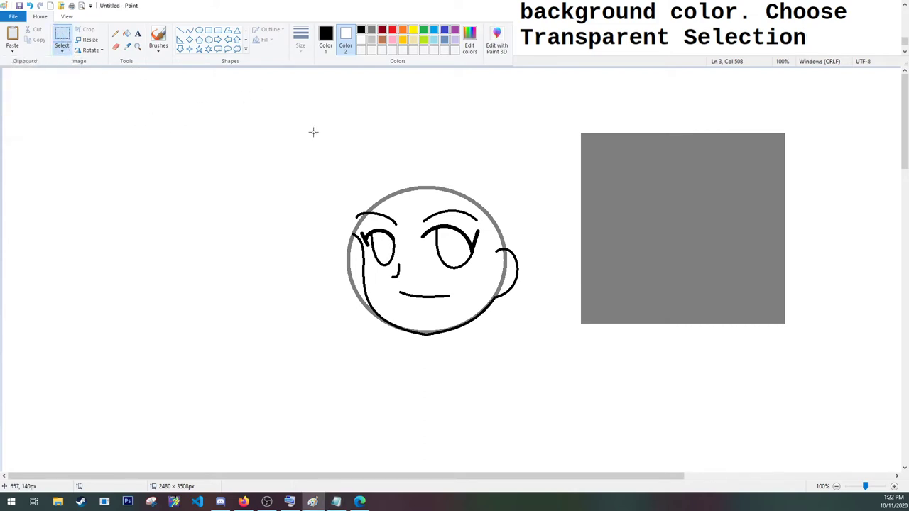
pyautogui.moveTo(306, 130); pyautogui.dragTo(544, 373)
# Continue the Notepad sentence with ", click and pull, drop into the rectangle."
pyautogui.click(836, 44)
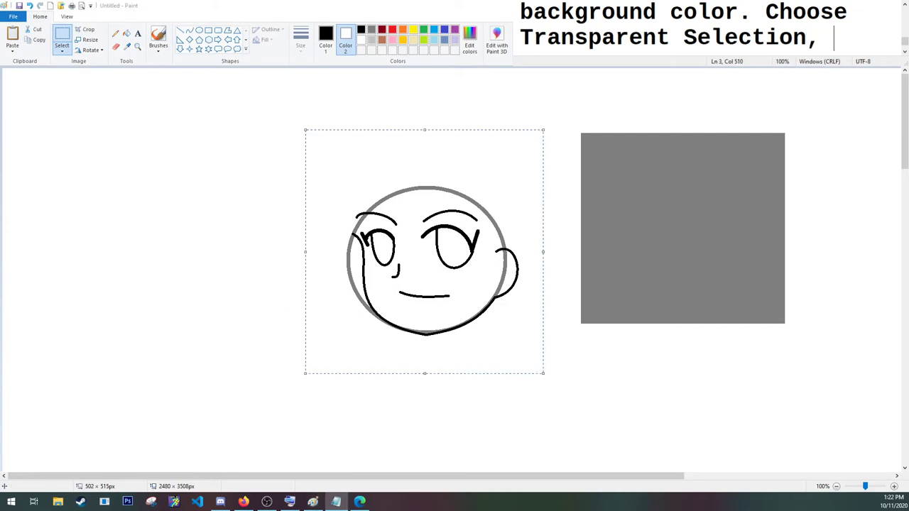
pyautogui.write('click and ')
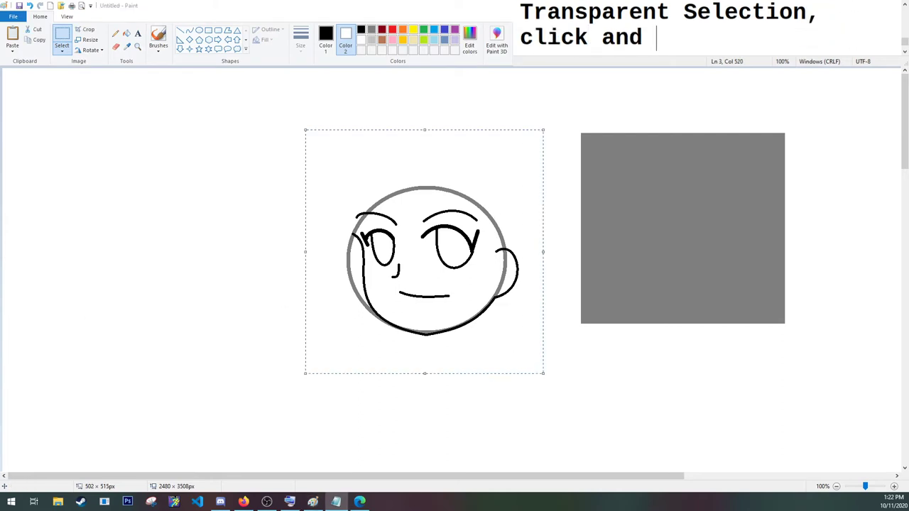
pyautogui.write('pull')
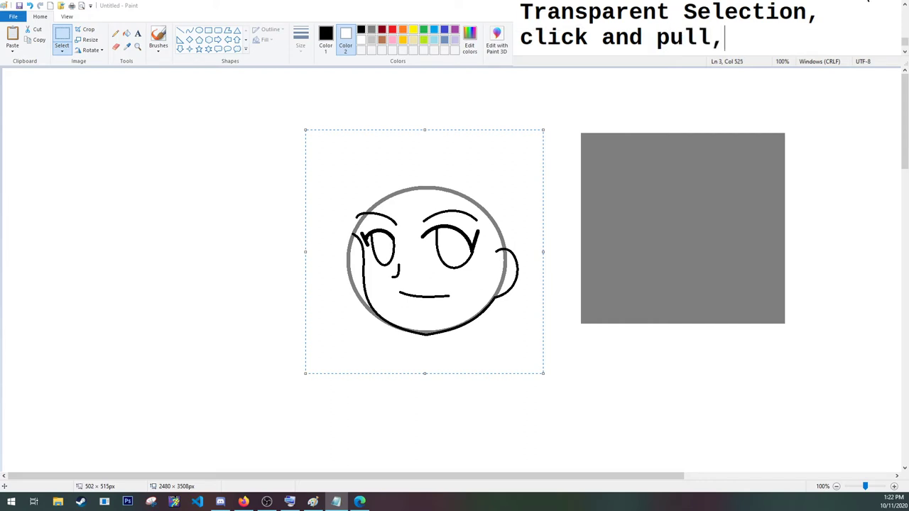
pyautogui.write(', drop in')
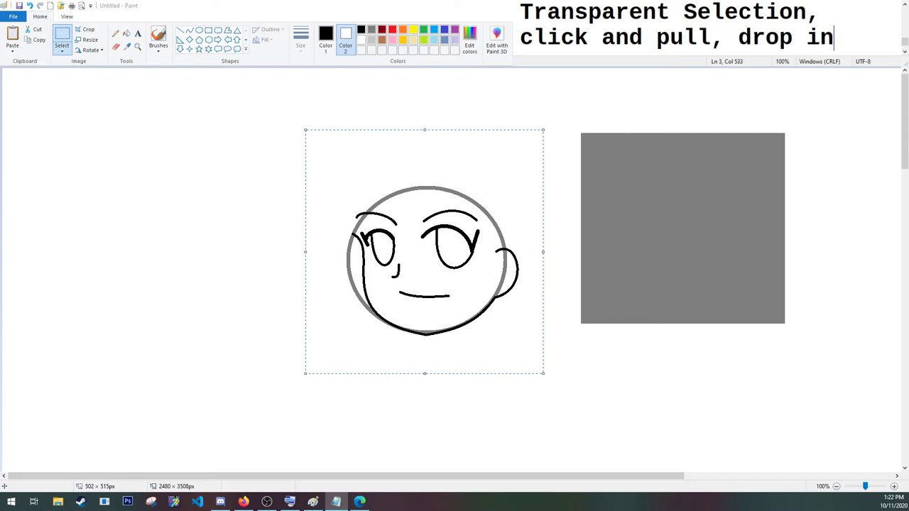
pyautogui.write('to the rectangle.')
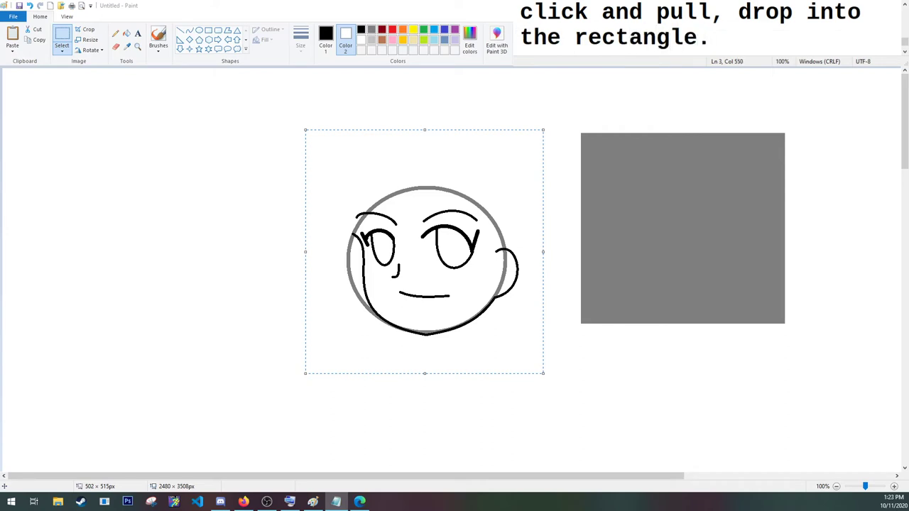
# Move the selected face onto the gray rectangle in Paint, return it to the blank canvas beside the rectangle, and deselect it
pyautogui.moveTo(449, 235)
pyautogui.mouseDown()
pyautogui.moveTo(703, 205)
pyautogui.moveTo(678, 201)
pyautogui.mouseUp()
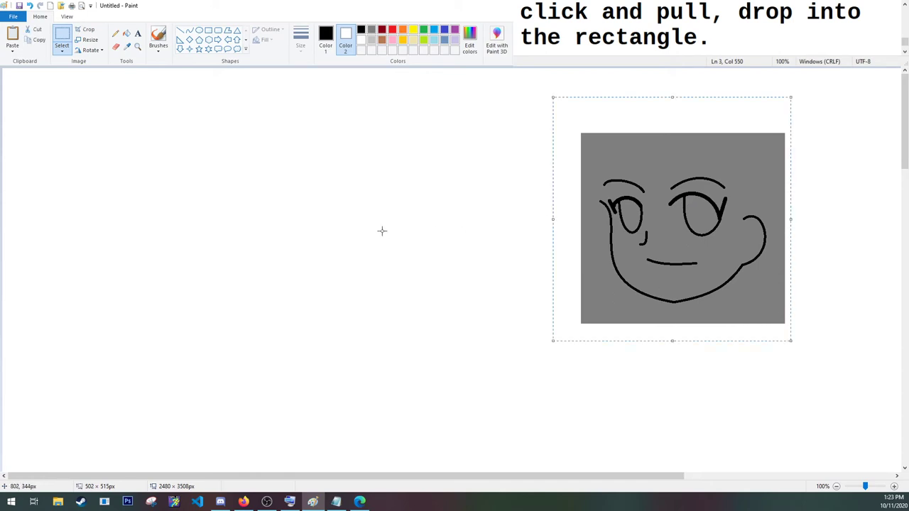
pyautogui.moveTo(678, 235); pyautogui.dragTo(369, 254)
pyautogui.click(530, 181)
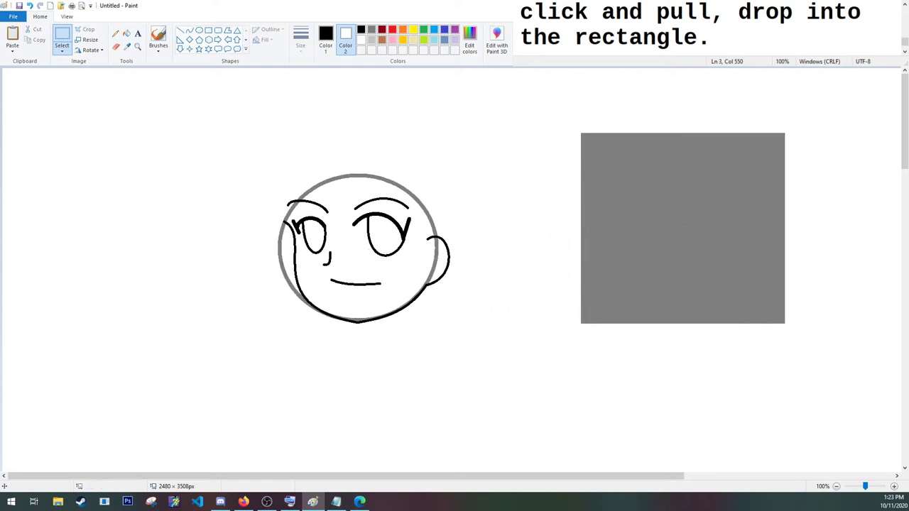
# Add "i'm just going to show you what happens if transparent is off." to the note in Notepad
pyautogui.click(826, 38)
pyautogui.write("i'm ")
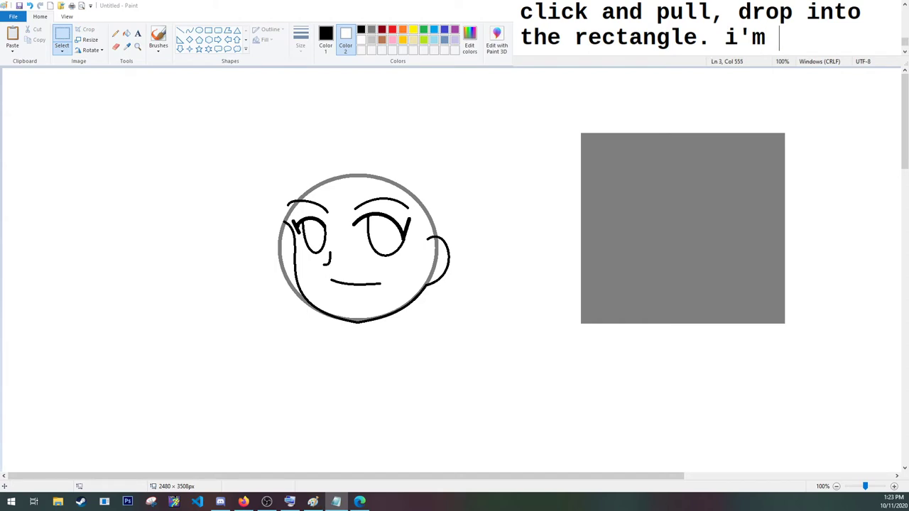
pyautogui.write('just going t')
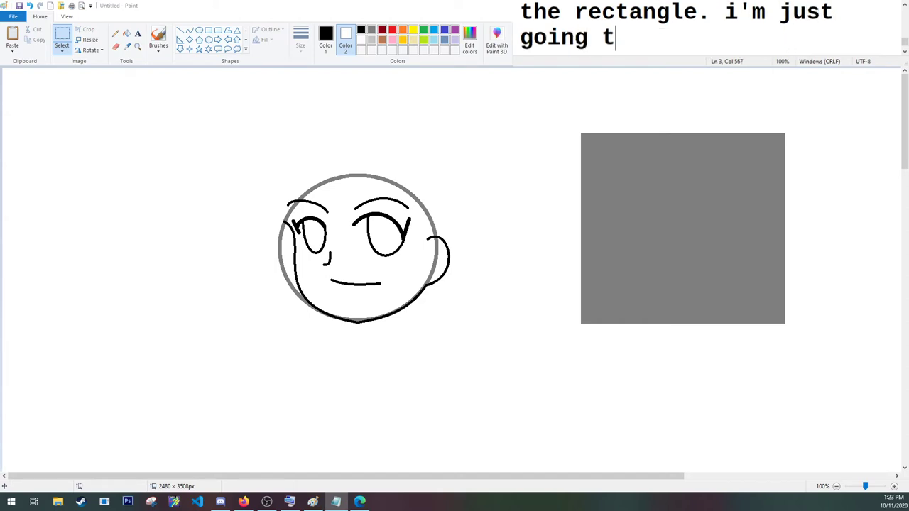
pyautogui.write('o show you what')
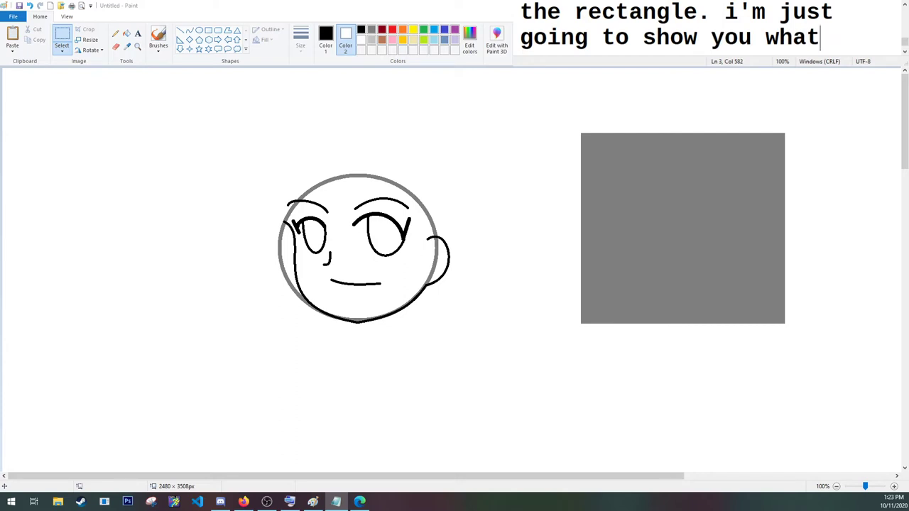
pyautogui.write(' happens i')
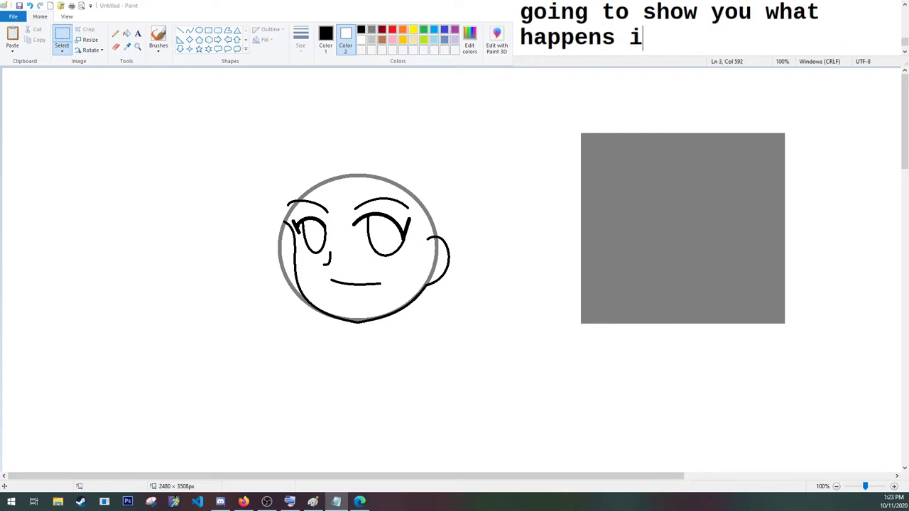
pyautogui.write('f transpare')
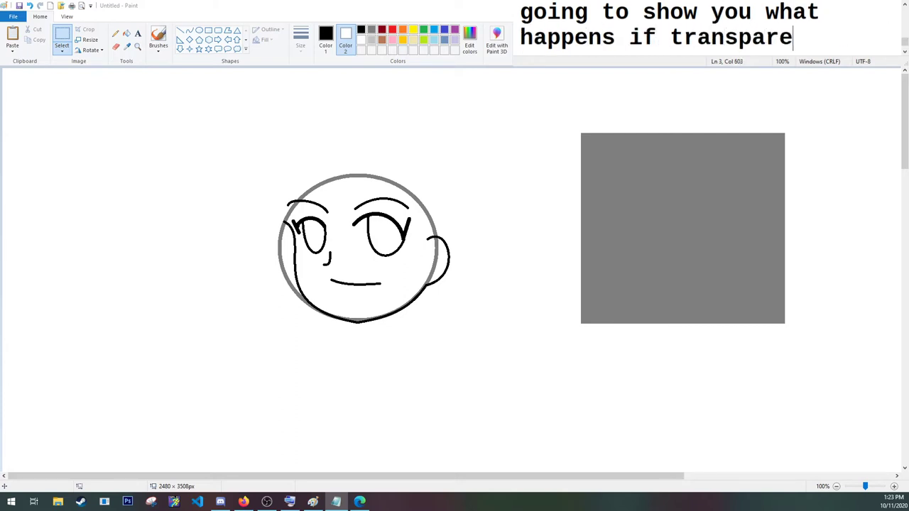
pyautogui.write('nt is off.')
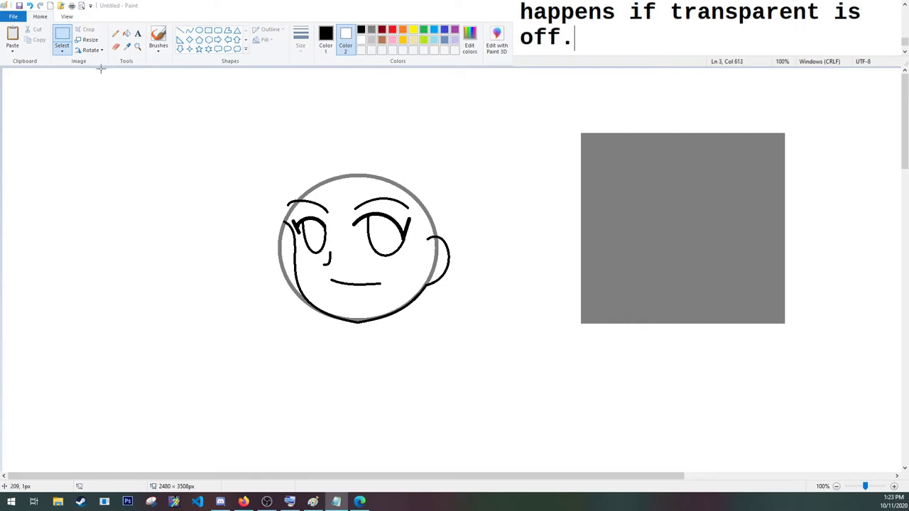
# Turn off the Transparent selection option for the Select tool in Paint
pyautogui.click(61, 47)
pyautogui.click(61, 54)
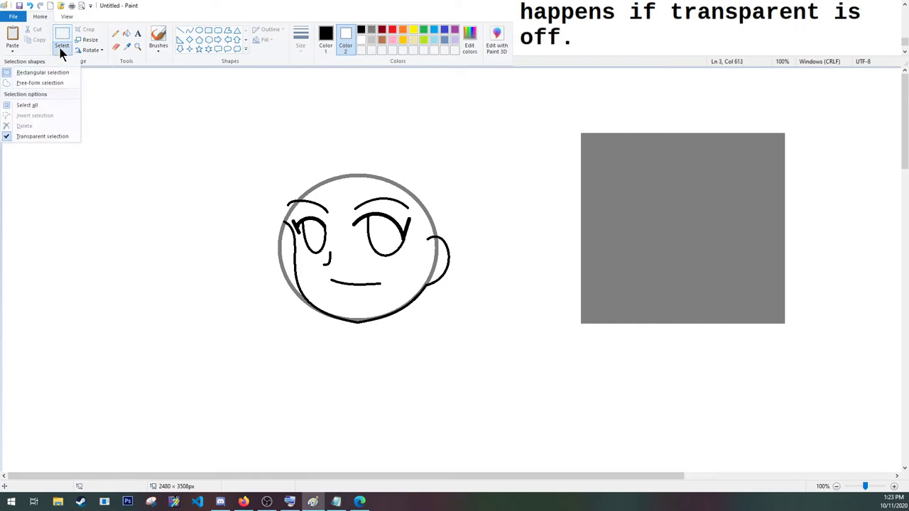
pyautogui.click(28, 135)
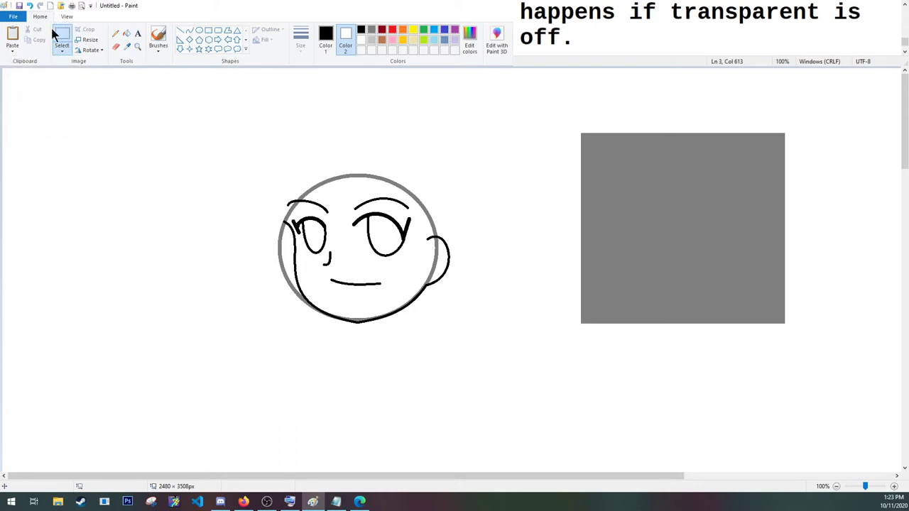
pyautogui.click(60, 54)
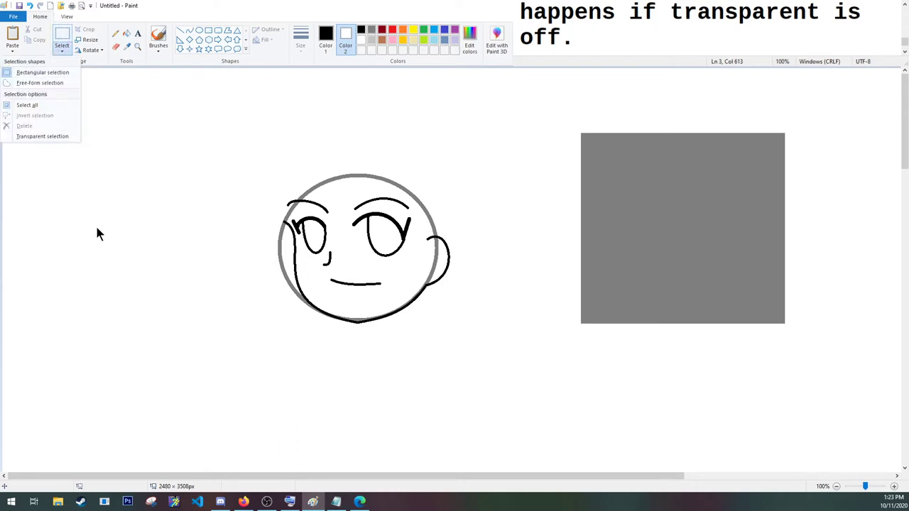
pyautogui.click(149, 157)
# Select the whole face with a rectangle of about 504 × 541 px, shift it slightly left on the canvas, and deselect it
pyautogui.moveTo(221, 115); pyautogui.dragTo(462, 377)
pyautogui.moveTo(377, 274); pyautogui.dragTo(355, 283)
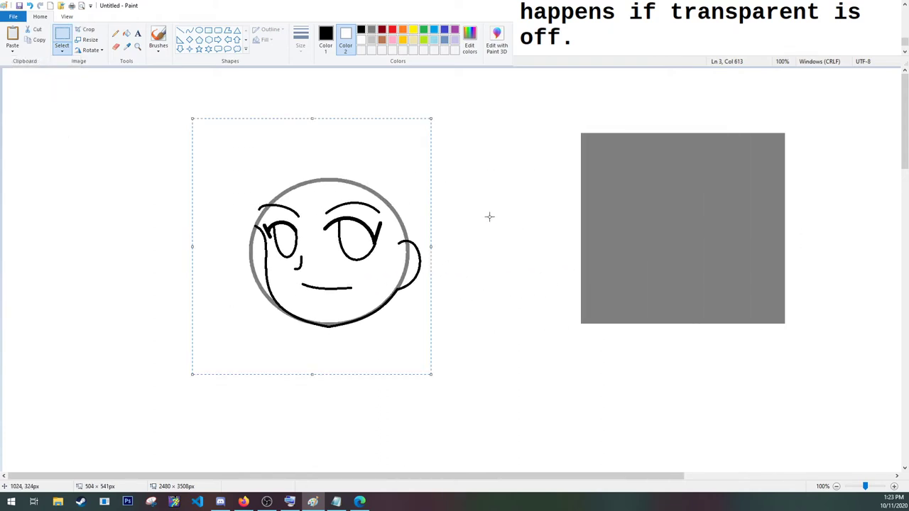
pyautogui.click(489, 217)
# Try moving the face farther left with a selection that leaves out part of the ear, and undo that move
pyautogui.moveTo(409, 161); pyautogui.dragTo(213, 352)
pyautogui.moveTo(325, 274); pyautogui.dragTo(217, 276)
pyautogui.click(428, 188)
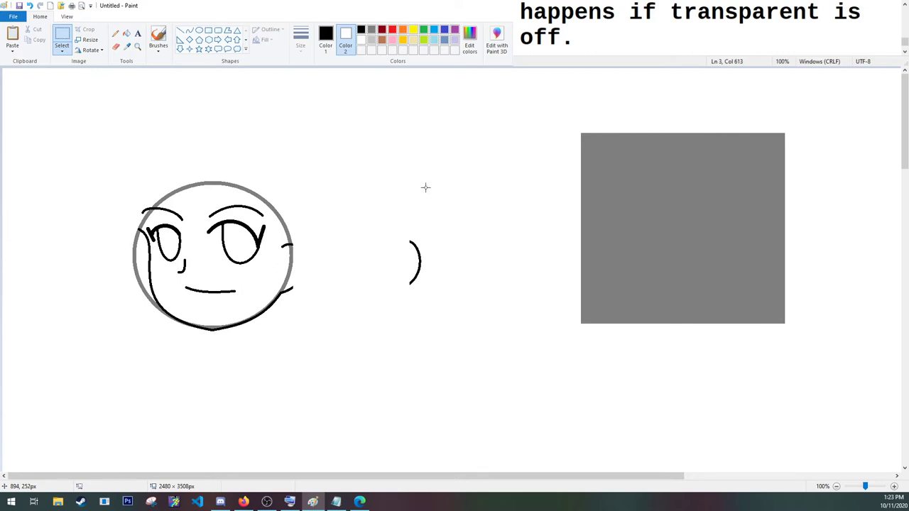
pyautogui.hotkey('ctrl', 'z')
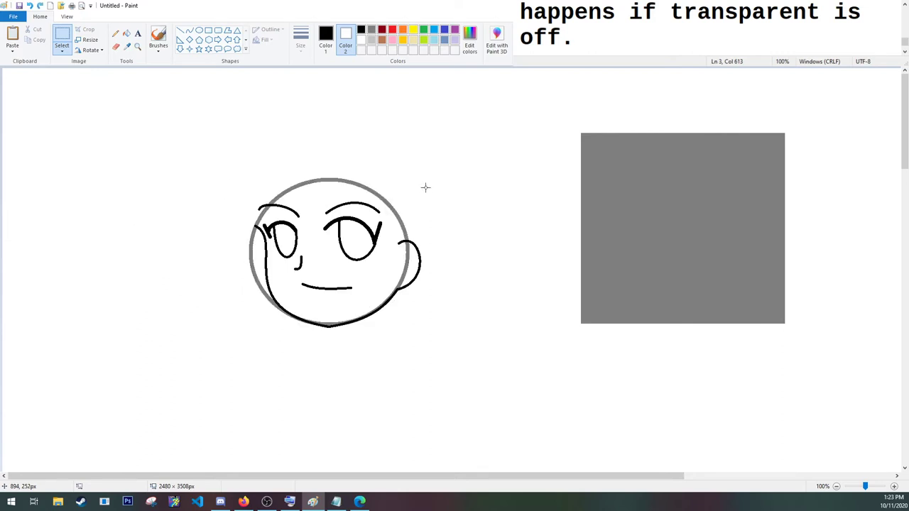
# Turn Transparent selection back on and move the face, selected with a rectangle of about 470 × 488 px, onto the gray rectangle
pyautogui.click(57, 52)
pyautogui.click(53, 137)
pyautogui.moveTo(216, 136); pyautogui.dragTo(440, 365)
pyautogui.moveTo(345, 256); pyautogui.dragTo(686, 235)
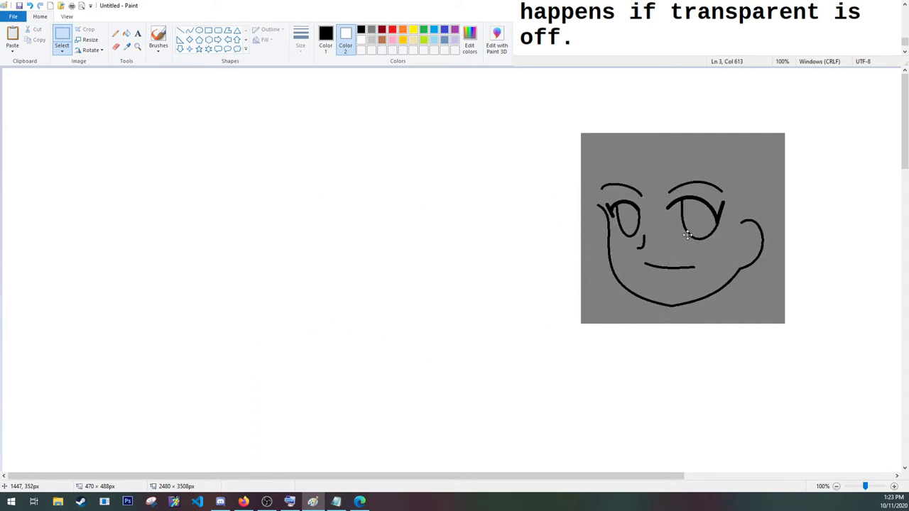
pyautogui.click(411, 233)
# Add "Select Color 2 and change it to the color used in the rectangle." to the note in Notepad
pyautogui.click(807, 44)
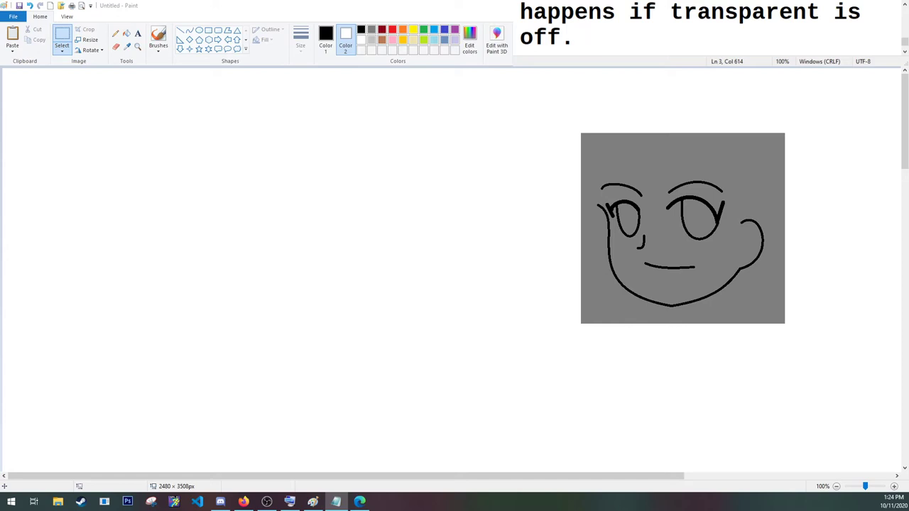
pyautogui.write('Select C')
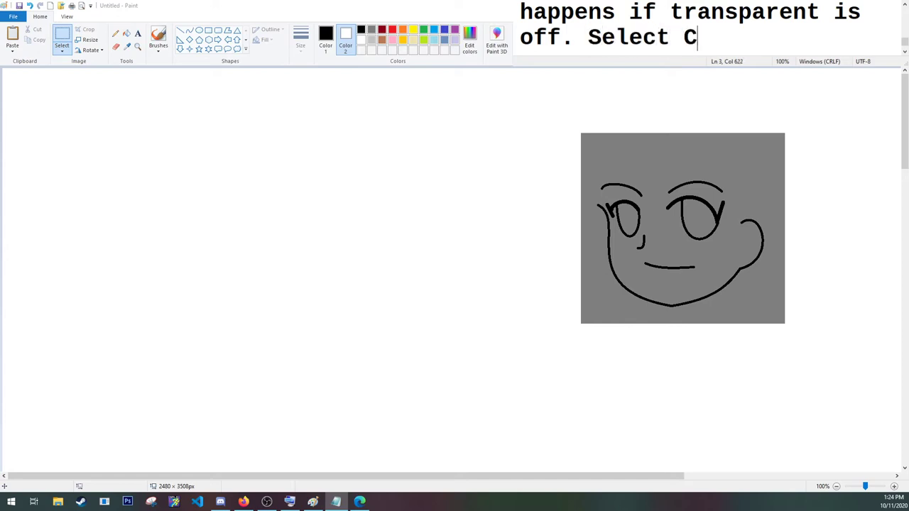
pyautogui.write('o,or')
pyautogui.press('BackSpace')
pyautogui.press('BackSpace')
pyautogui.press('BackSpace')
pyautogui.write('lor 2 ')
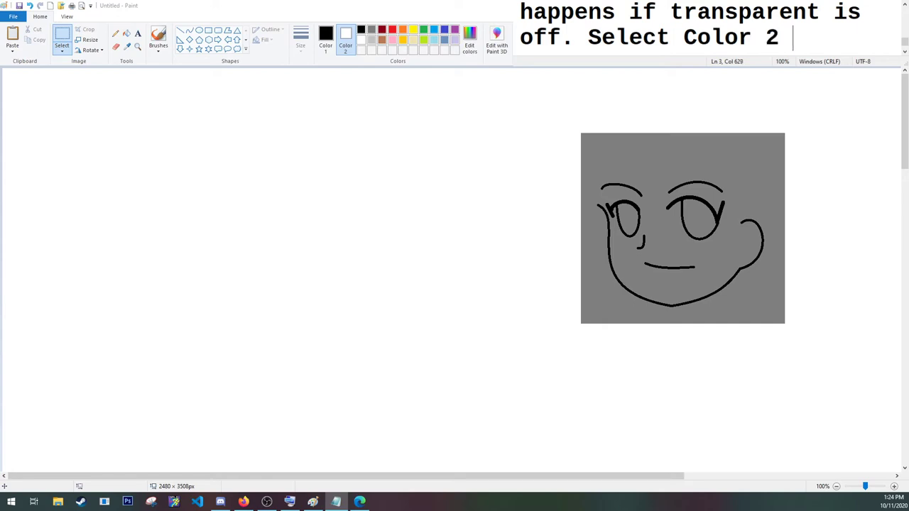
pyautogui.write('and chasn')
pyautogui.press('BackSpace')
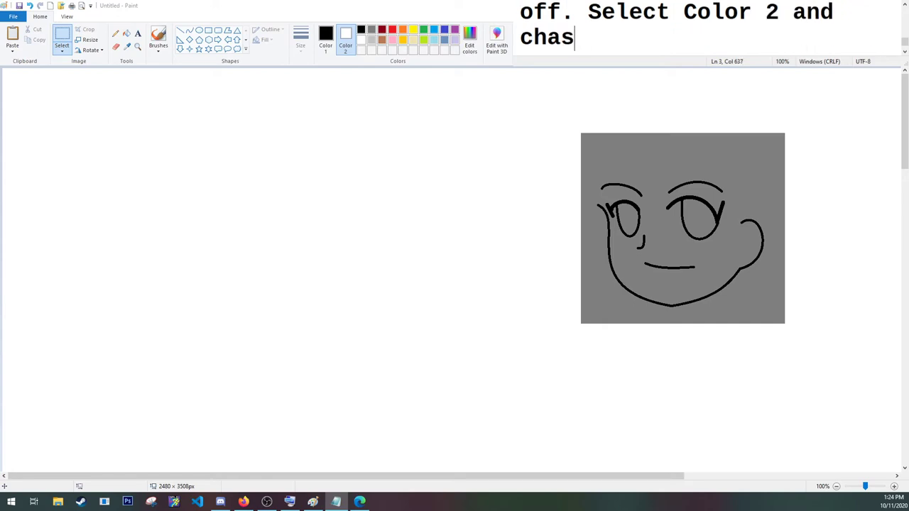
pyautogui.press('BackSpace')
pyautogui.write('nge it ')
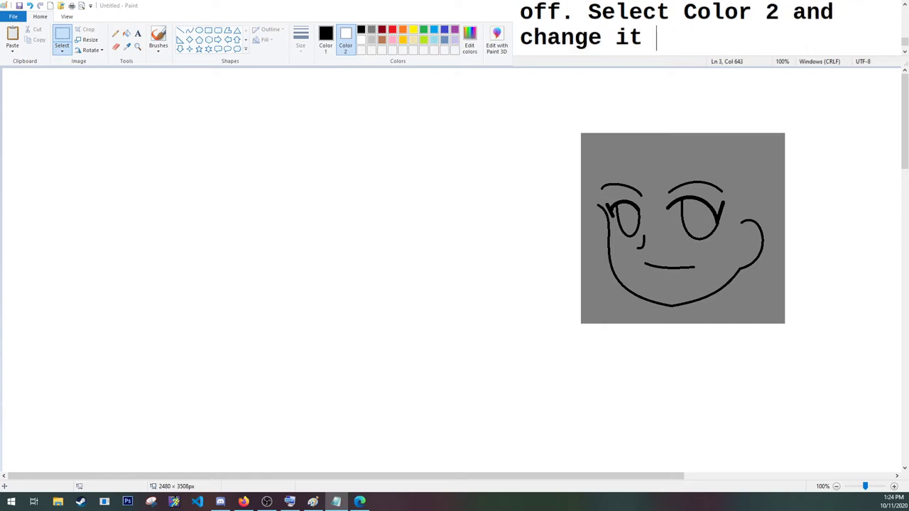
pyautogui.write('to the color ')
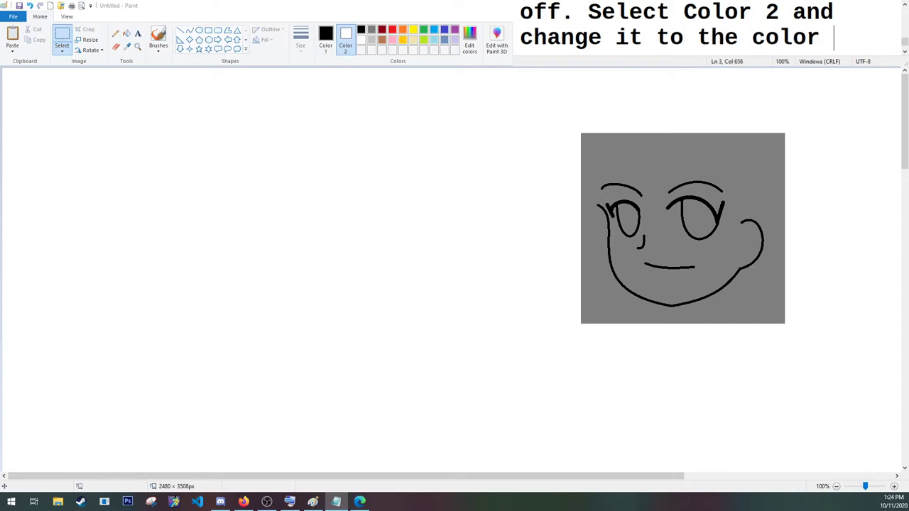
pyautogui.write('used in ')
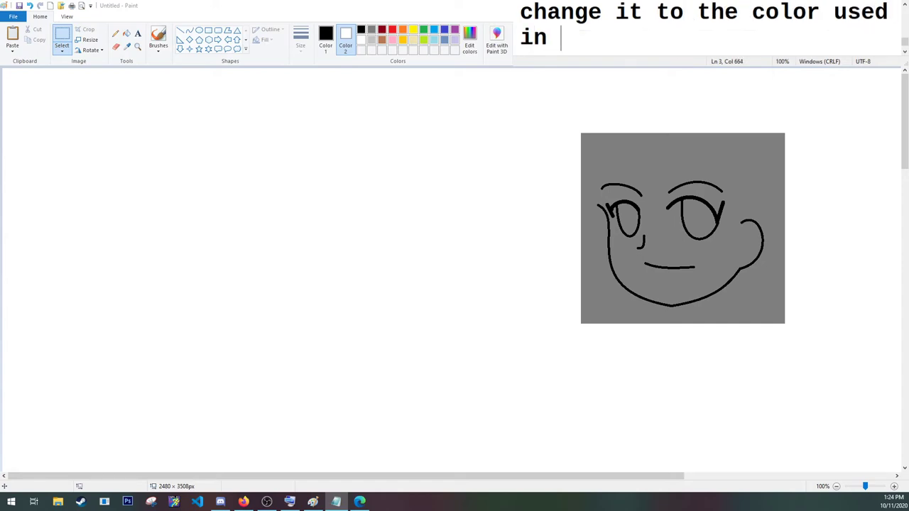
pyautogui.write('the rectangle.')
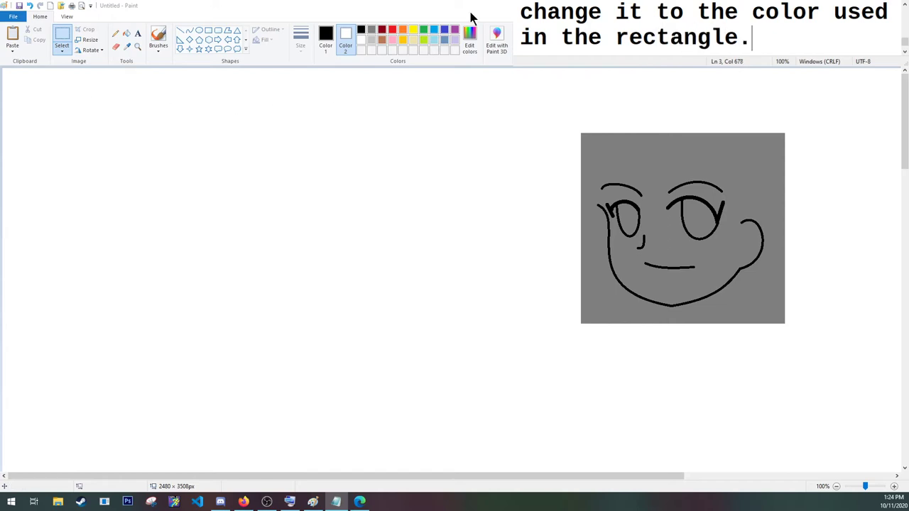
# Set Color 2 to the rectangle's gray in Paint and move the selected face out of the rectangle onto the blank canvas
pyautogui.click(368, 33)
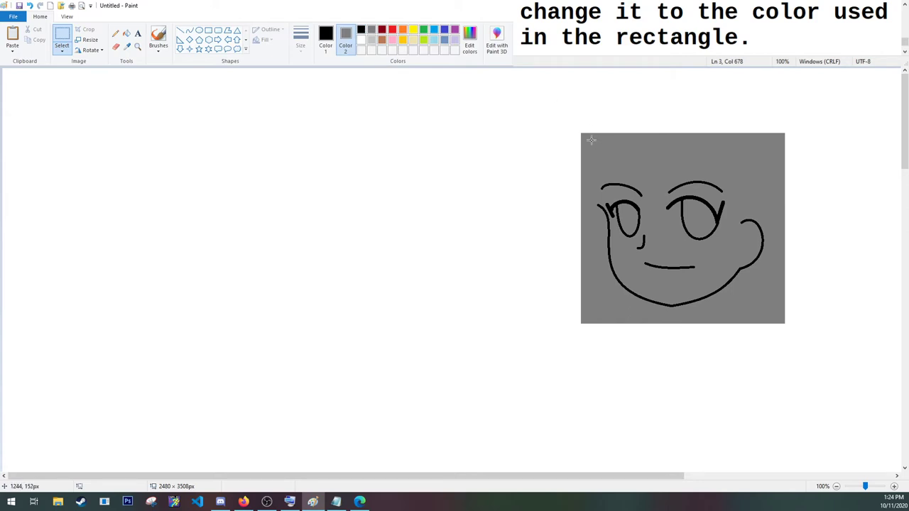
pyautogui.moveTo(591, 140); pyautogui.dragTo(777, 314)
pyautogui.moveTo(679, 263); pyautogui.dragTo(326, 268)
pyautogui.click(470, 192)
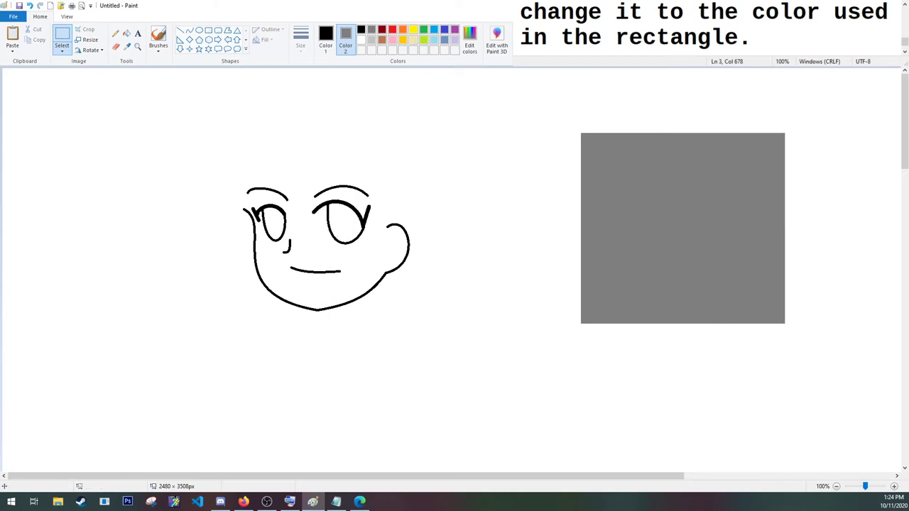
# Add "When I select and drag the drawing back out, the sketch line is gone!!" to the note in Notepad
pyautogui.click(819, 41)
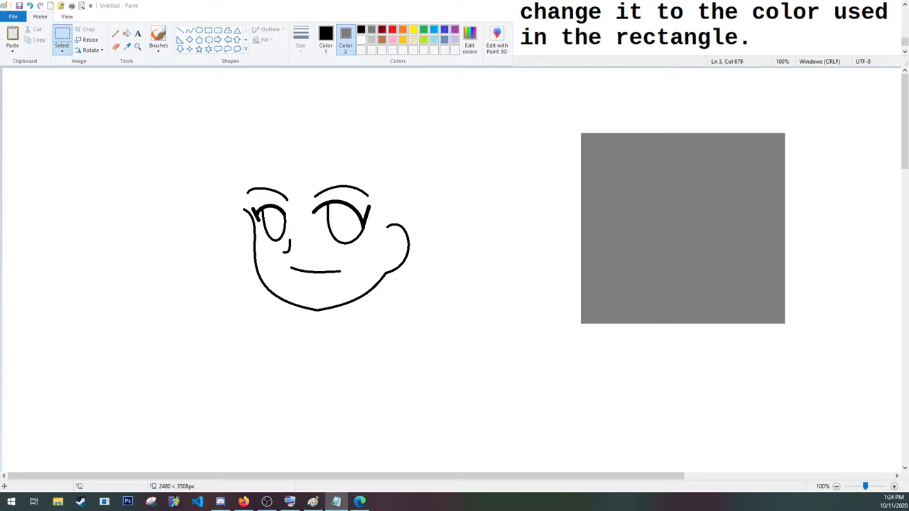
pyautogui.write('When')
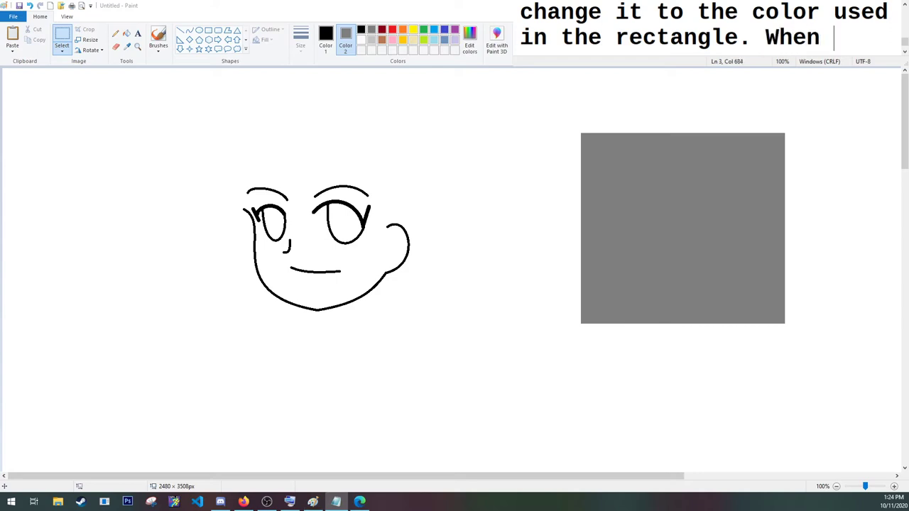
pyautogui.write(' I selec')
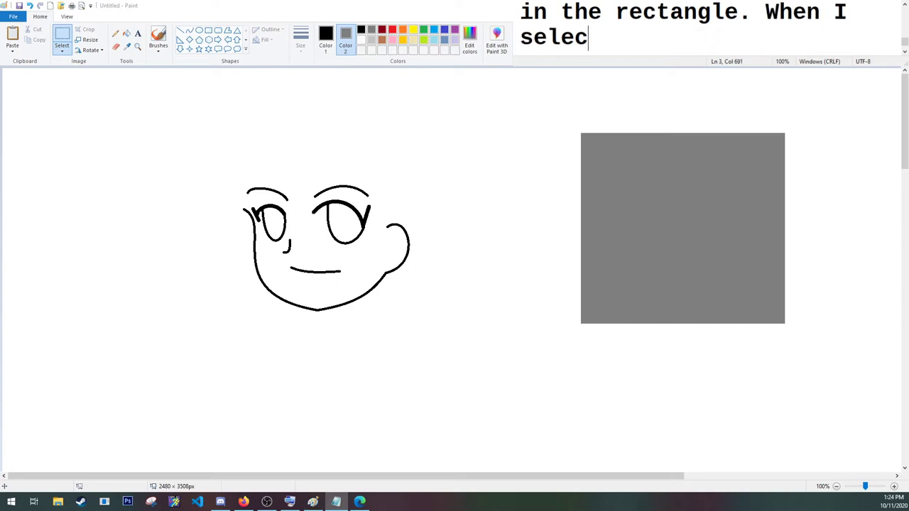
pyautogui.write('t and drag th')
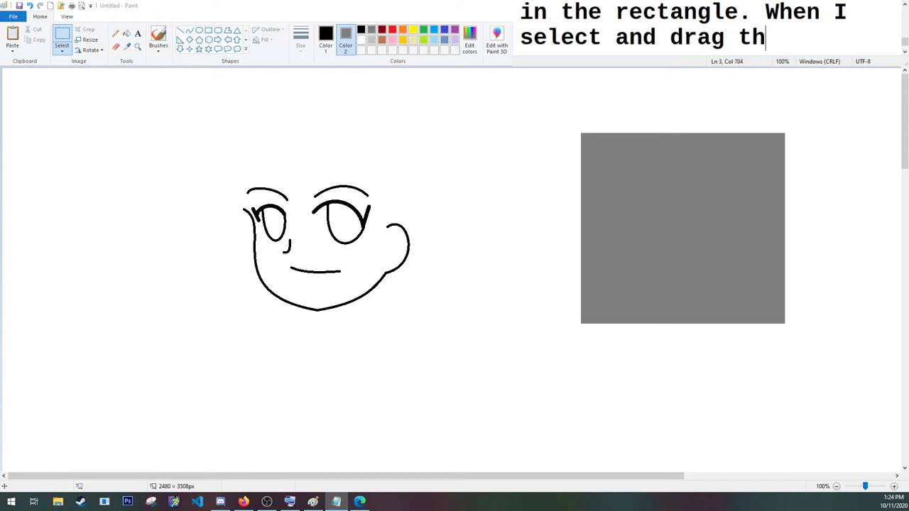
pyautogui.write('e drawing')
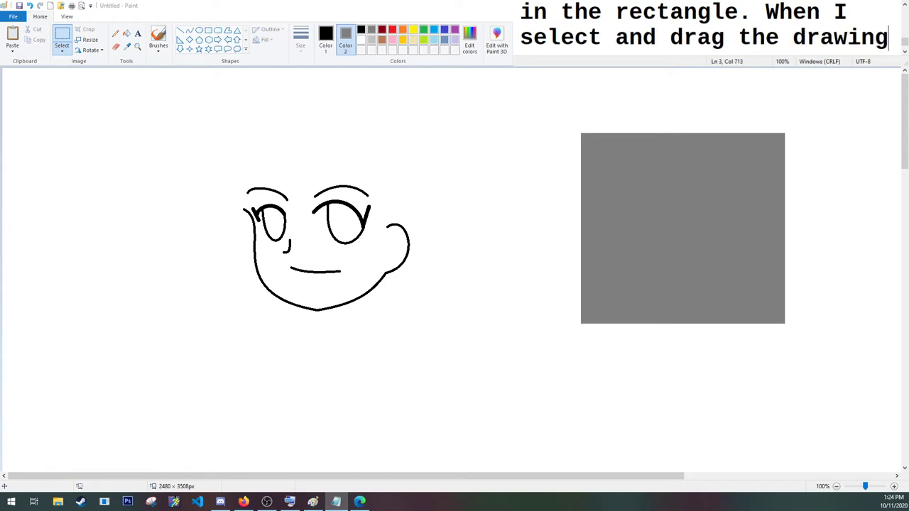
pyautogui.write(' back out, t')
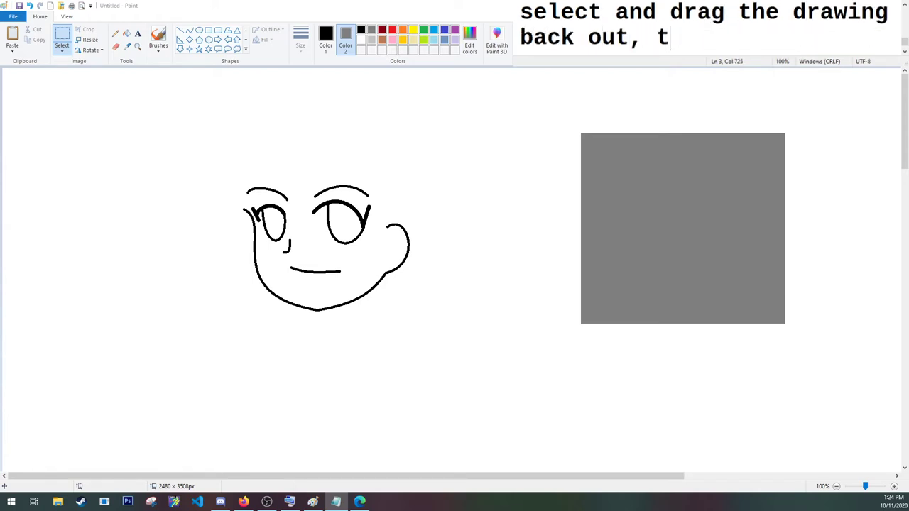
pyautogui.write('he s')
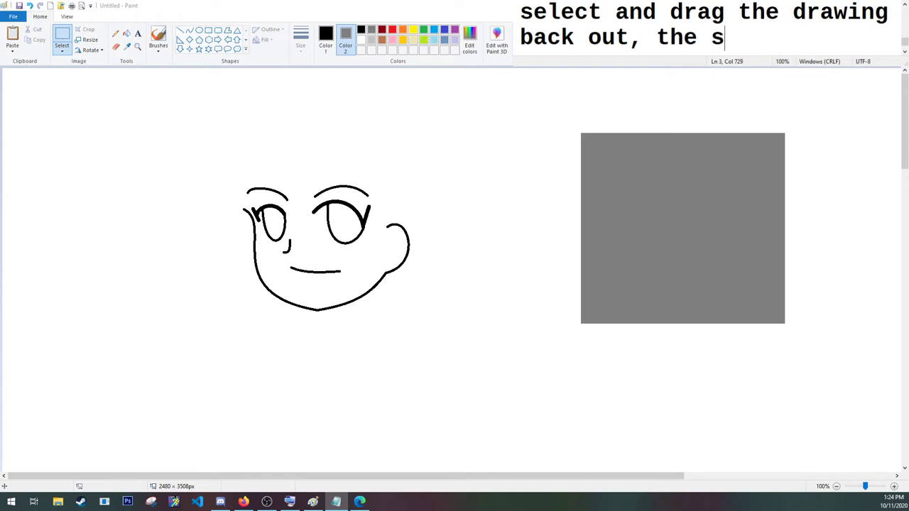
pyautogui.write('ketch line')
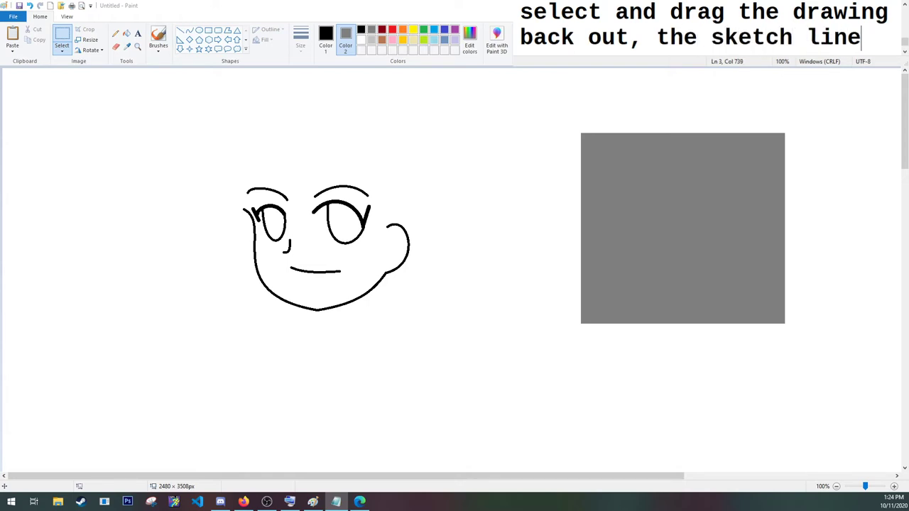
pyautogui.write(' is ')
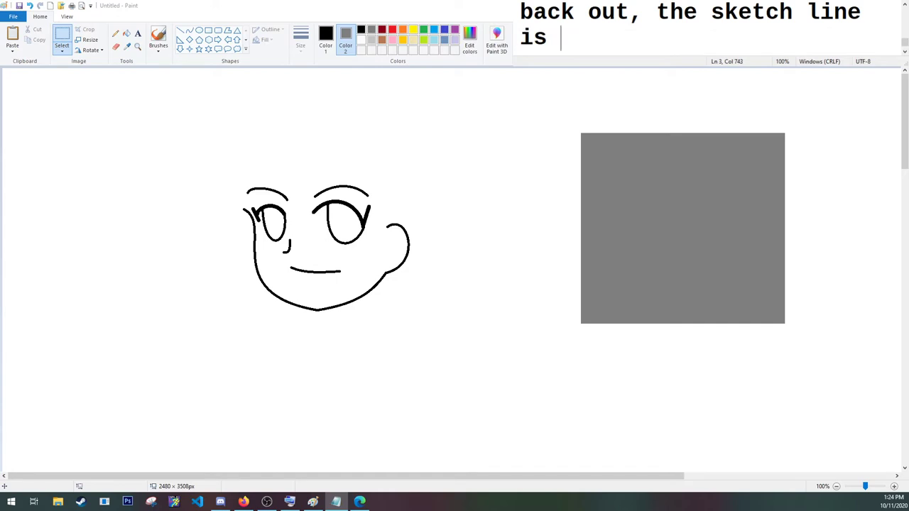
pyautogui.write('gone!!')
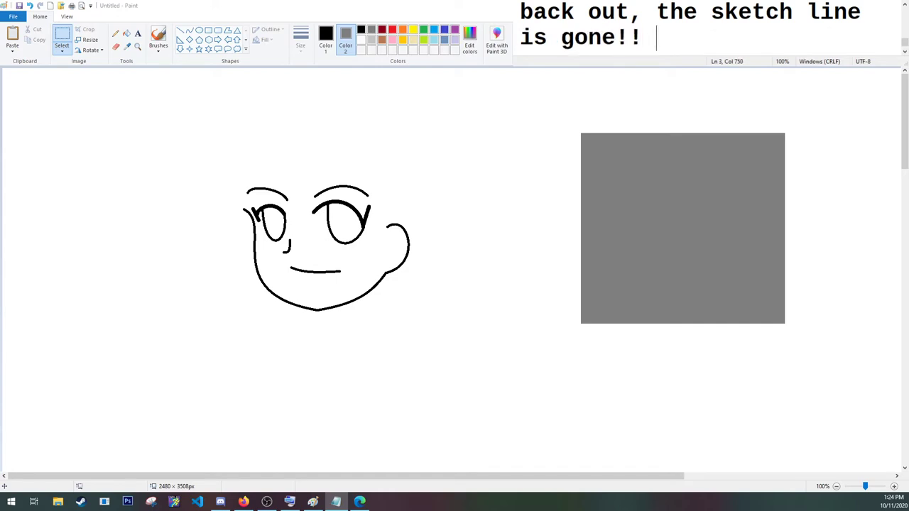
# Finish the note with "There are no layers in mspaint so this is the most effective work around." and start a new line
pyautogui.write(' There are ')
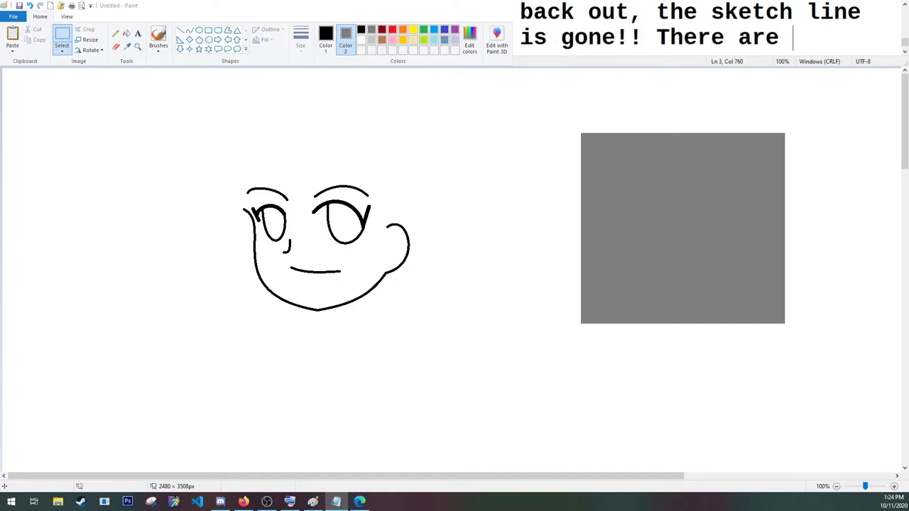
pyautogui.write('no layers')
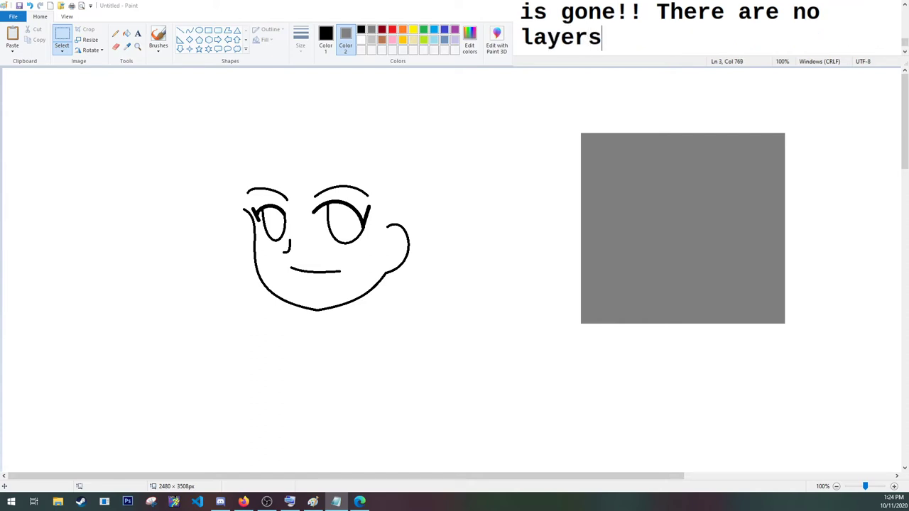
pyautogui.write(' in mspa')
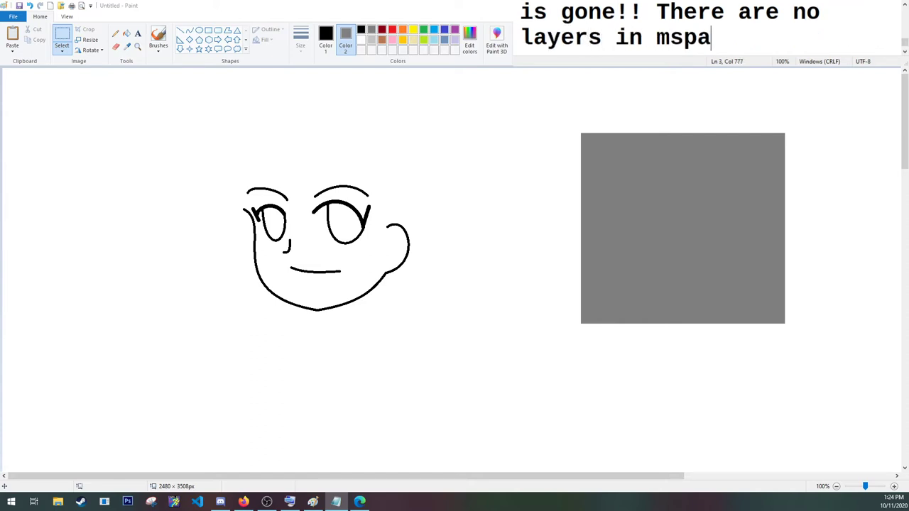
pyautogui.write('int so th')
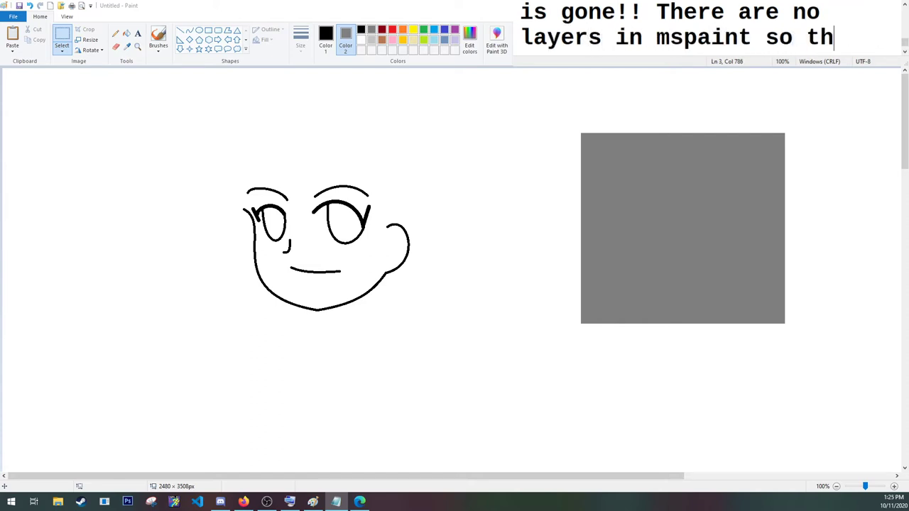
pyautogui.write('is is the mos')
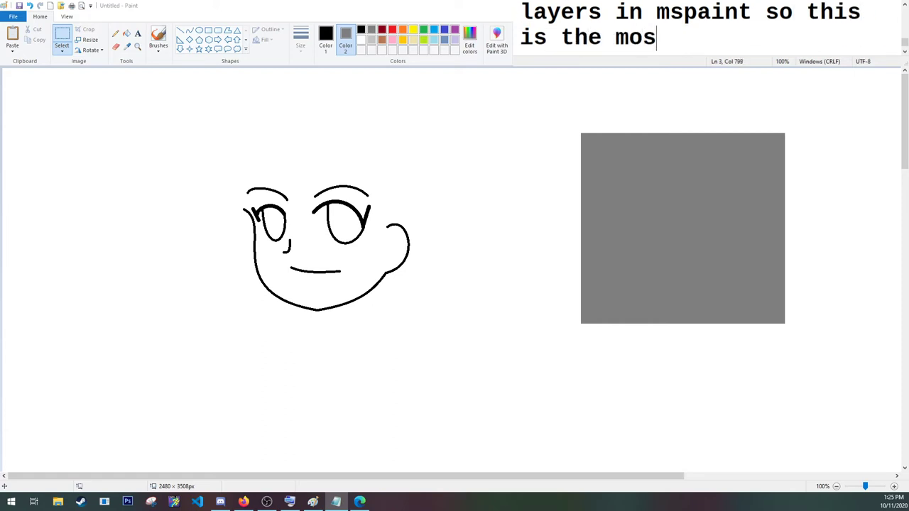
pyautogui.write('t effective ')
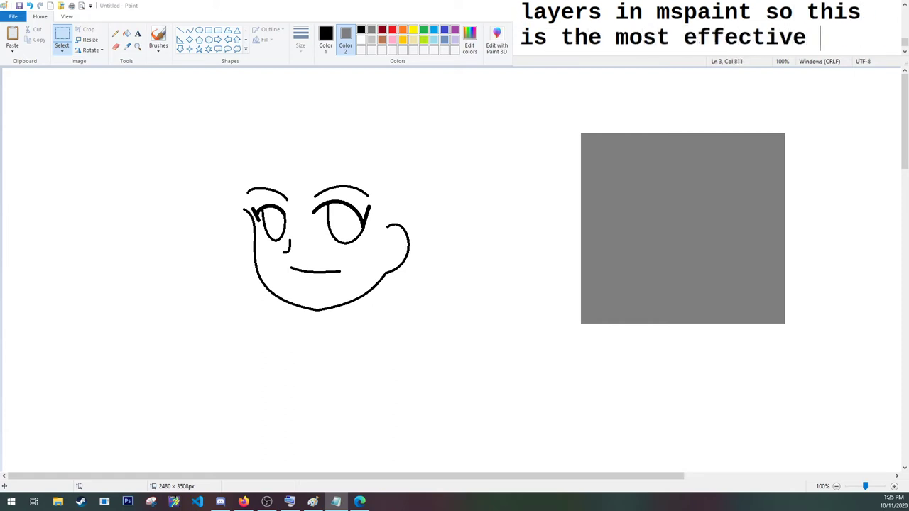
pyautogui.write('work arou')
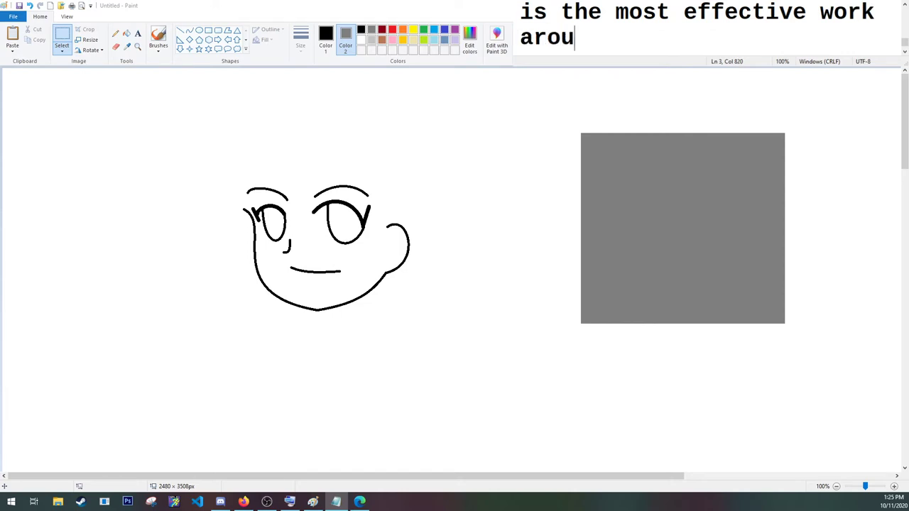
pyautogui.write('nd.')
pyautogui.press('Return')
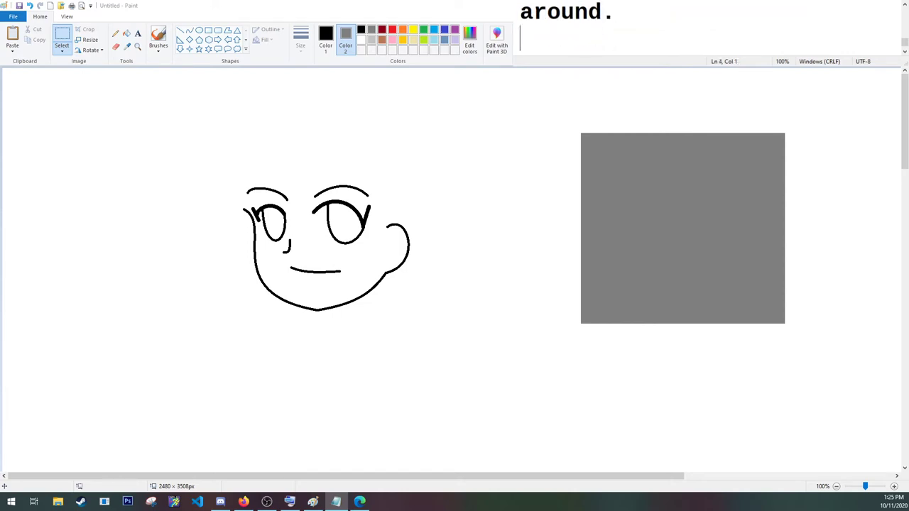
# Add "I hope that was helpful." to the note in Notepad on a new line and begin the following sentence
pyautogui.press('Return')
pyautogui.write('I hop')
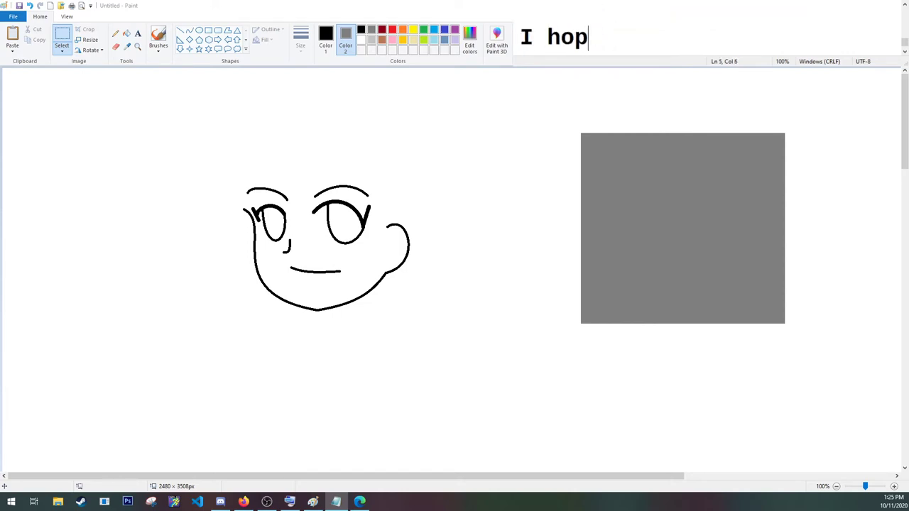
pyautogui.write('e that was')
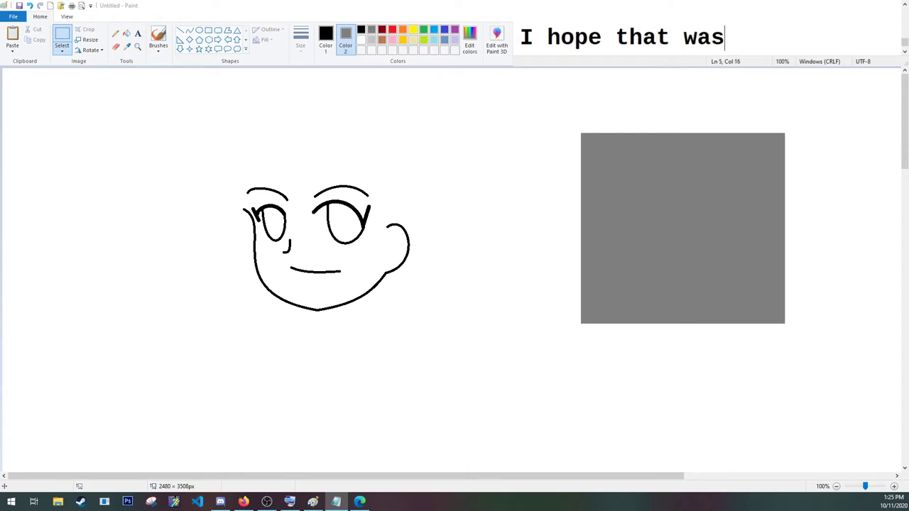
pyautogui.write(' help')
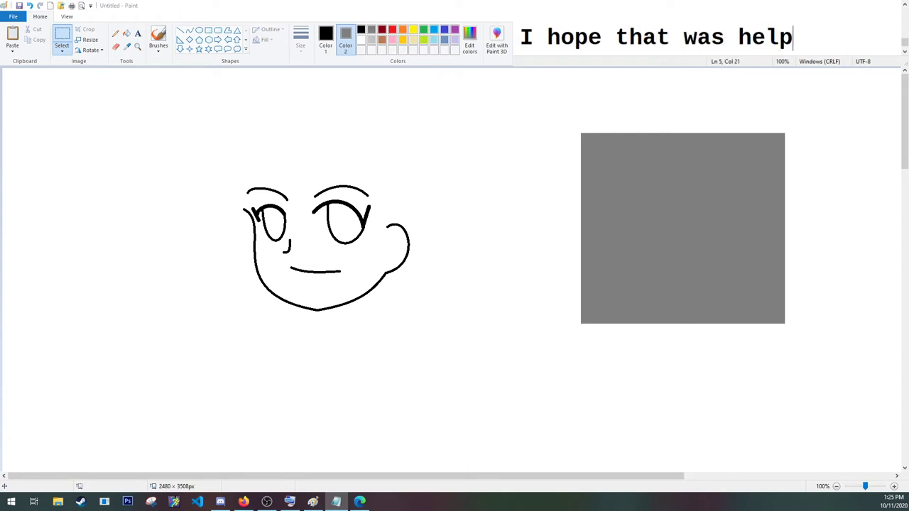
pyautogui.write("ful. I'll c")
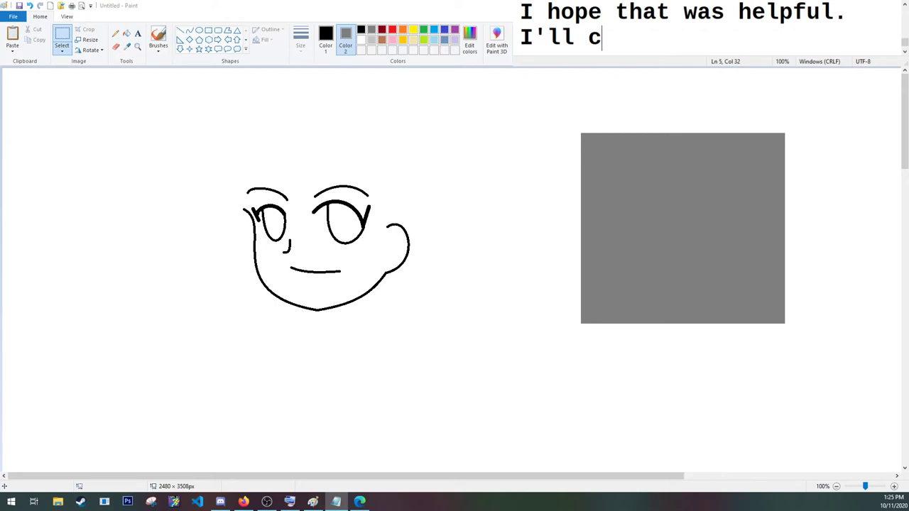
# Complete the note's last sentence as "I'll demonstrate it one more time."
pyautogui.press('BackSpace')
pyautogui.write('demom')
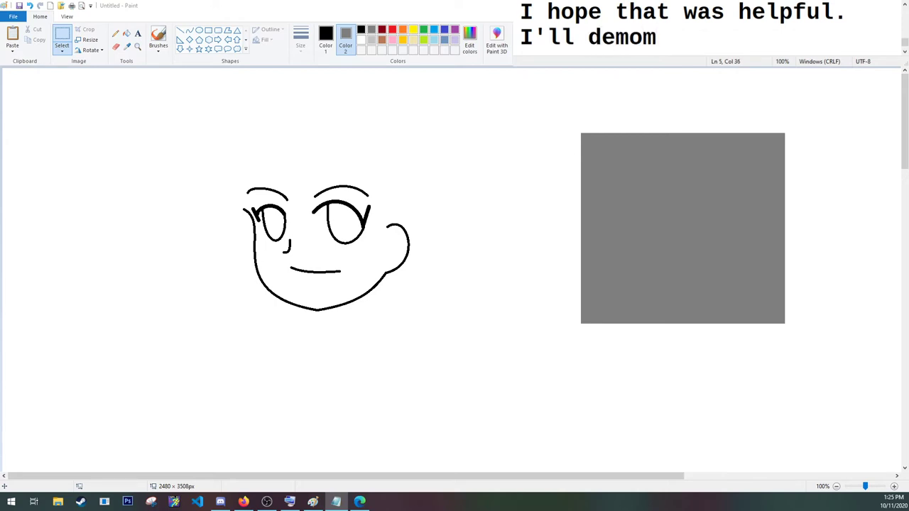
pyautogui.press('BackSpace')
pyautogui.write('n')
pyautogui.press('BackSpace')
pyautogui.write('strate')
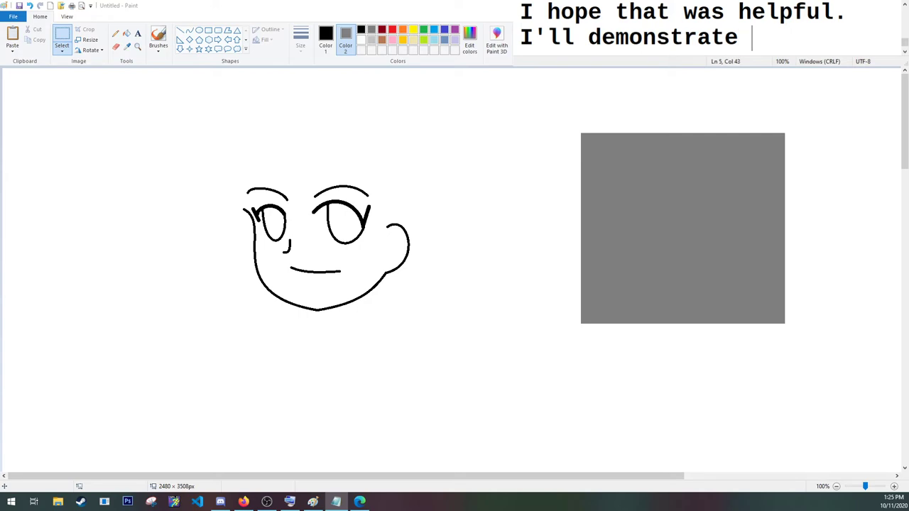
pyautogui.write(' it one more')
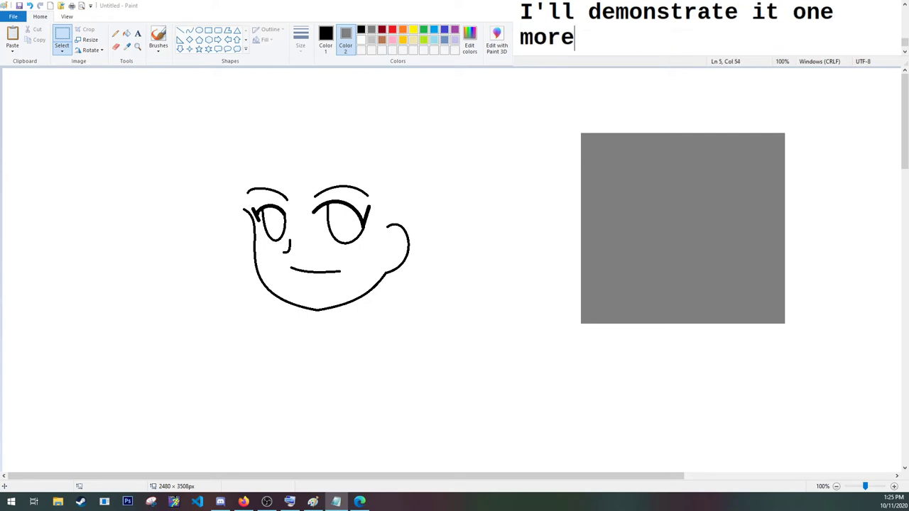
pyautogui.write(' time.')
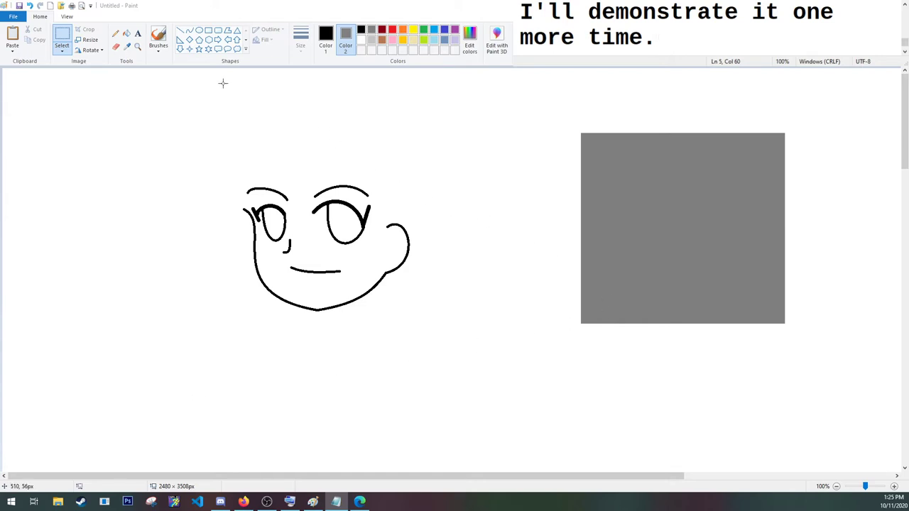
# Switch to Paint, set Color 2 to white, and delete the face and gray rectangle from the canvas
pyautogui.click(64, 38)
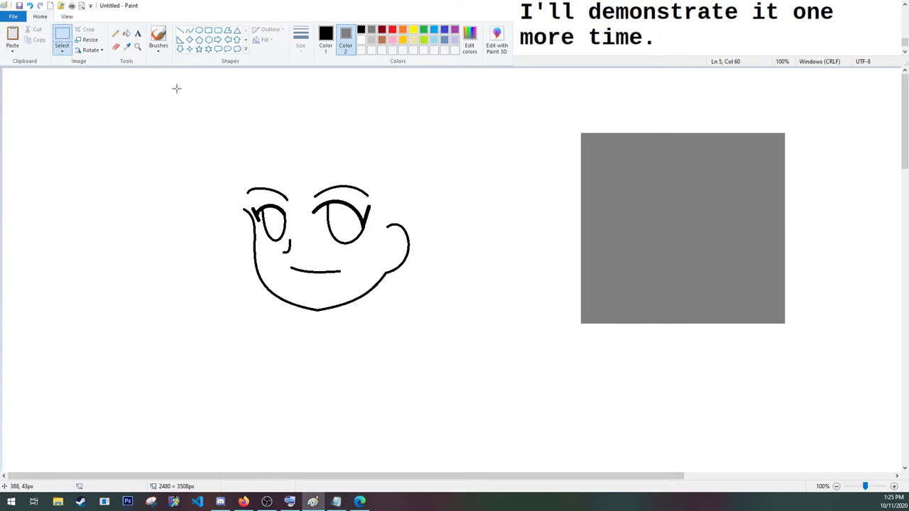
pyautogui.click(362, 39)
pyautogui.moveTo(197, 88); pyautogui.dragTo(834, 382)
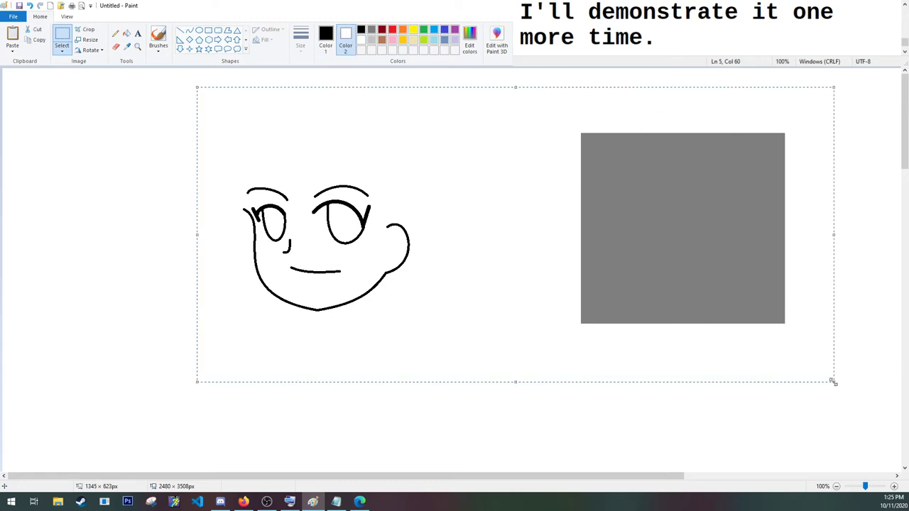
pyautogui.press('Delete')
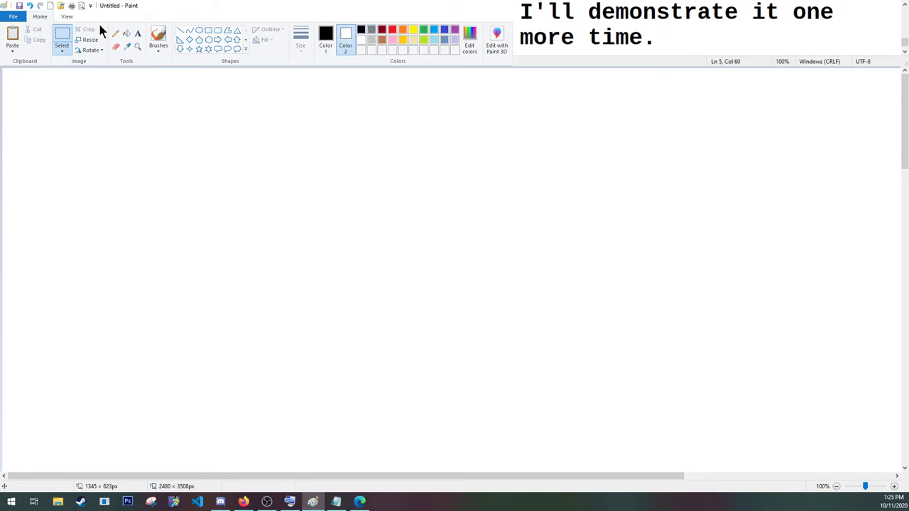
# Set Color 1 to gray and choose the Pencil at its thickest line size
pyautogui.click(326, 39)
pyautogui.click(371, 29)
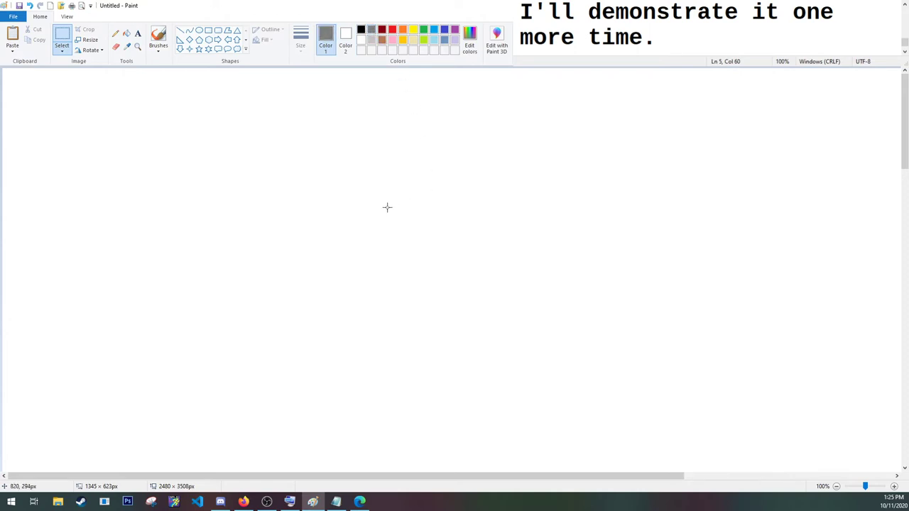
pyautogui.moveTo(379, 205); pyautogui.dragTo(438, 192)
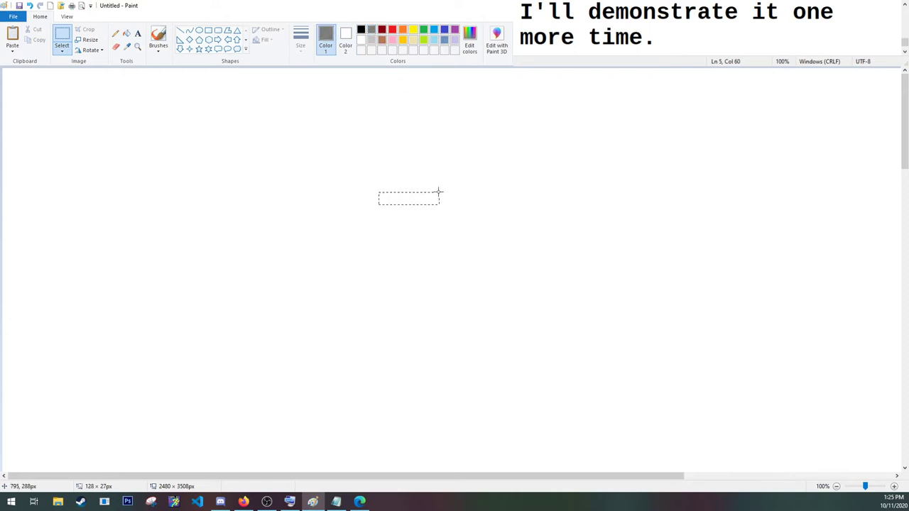
pyautogui.click(469, 148)
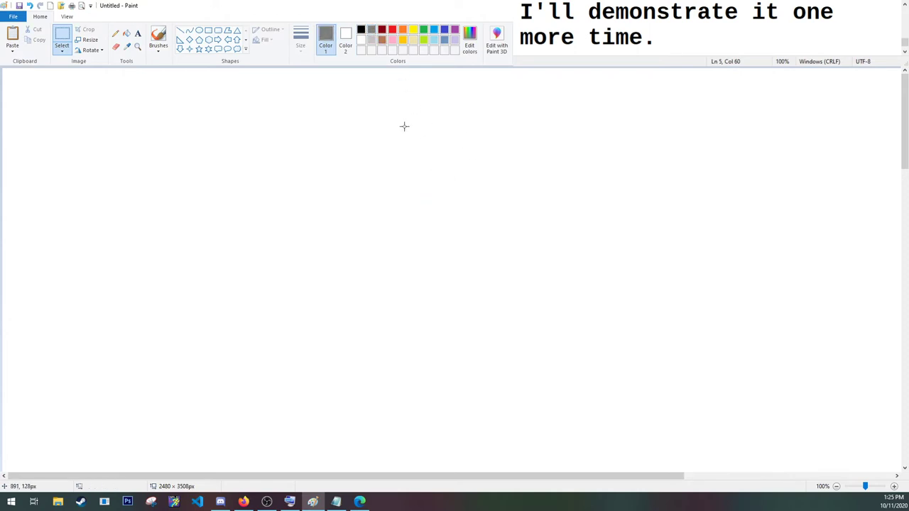
pyautogui.click(116, 33)
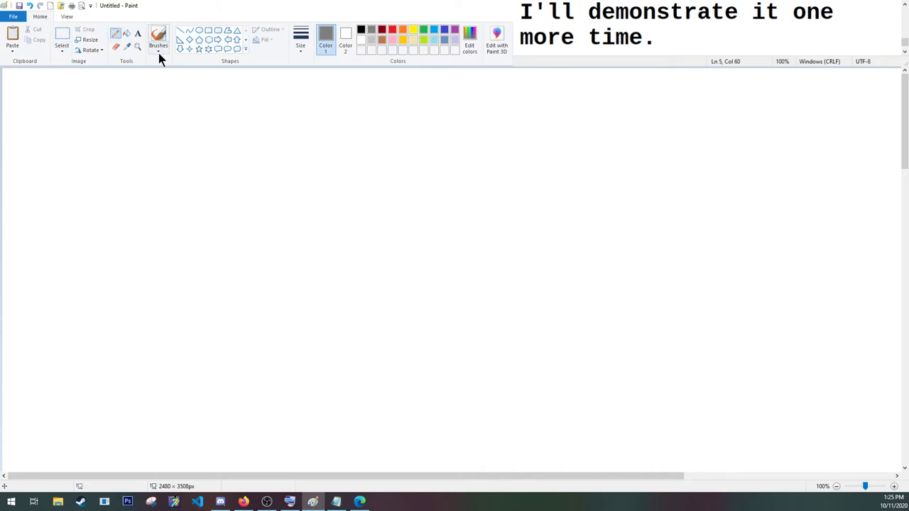
pyautogui.click(301, 47)
pyautogui.click(294, 124)
# Sketch a standing figure's shoulder line, spine, hip line, legs and feet in gray on the blank canvas
pyautogui.moveTo(380, 199)
pyautogui.mouseDown()
pyautogui.moveTo(448, 187)
pyautogui.moveTo(415, 217)
pyautogui.moveTo(408, 259)
pyautogui.moveTo(438, 259)
pyautogui.mouseUp()
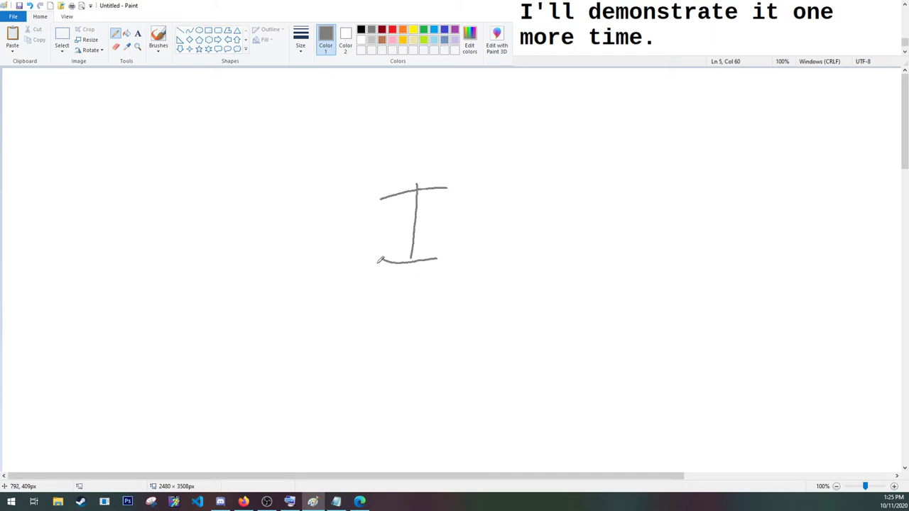
pyautogui.moveTo(379, 253); pyautogui.dragTo(382, 342)
pyautogui.moveTo(407, 286)
pyautogui.mouseDown()
pyautogui.moveTo(392, 345)
pyautogui.moveTo(402, 341)
pyautogui.moveTo(377, 415)
pyautogui.mouseUp()
pyautogui.moveTo(389, 347)
pyautogui.mouseDown()
pyautogui.moveTo(377, 414)
pyautogui.moveTo(396, 420)
pyautogui.mouseUp()
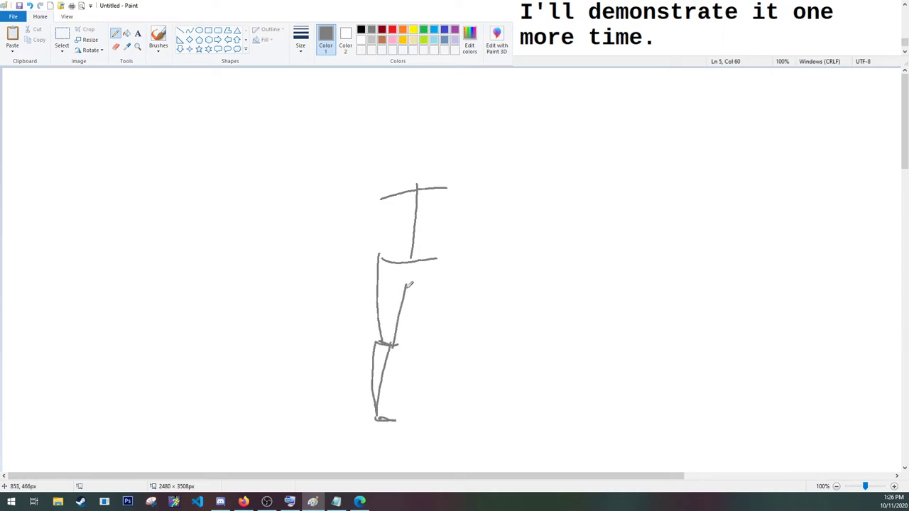
pyautogui.moveTo(407, 281); pyautogui.dragTo(414, 350)
pyautogui.moveTo(438, 259)
pyautogui.mouseDown()
pyautogui.moveTo(418, 349)
pyautogui.moveTo(428, 345)
pyautogui.moveTo(411, 363)
pyautogui.moveTo(410, 410)
pyautogui.mouseUp()
pyautogui.moveTo(426, 346)
pyautogui.mouseDown()
pyautogui.moveTo(416, 389)
pyautogui.moveTo(433, 408)
pyautogui.mouseUp()
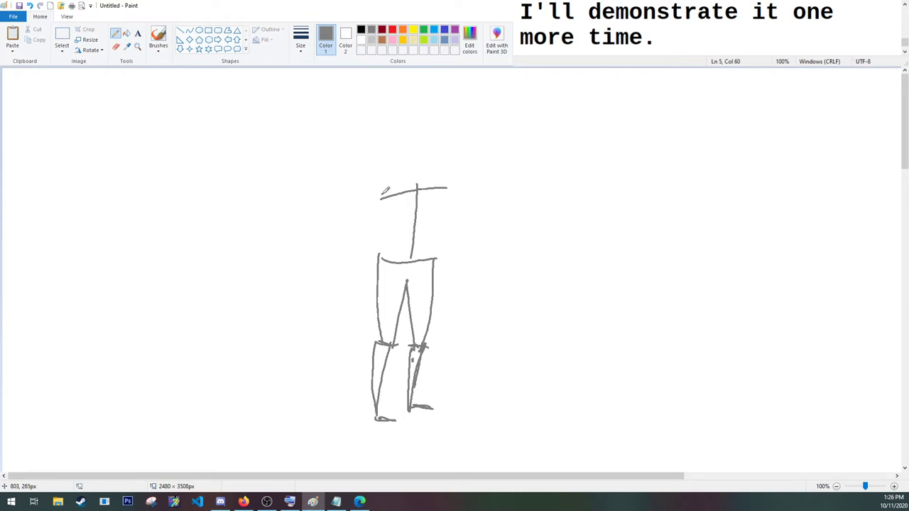
# Sketch the figure's torso sides, a pointed shark head with eye, mouth and back fin, and both arms in gray
pyautogui.moveTo(383, 193)
pyautogui.mouseDown()
pyautogui.moveTo(396, 225)
pyautogui.moveTo(375, 266)
pyautogui.mouseUp()
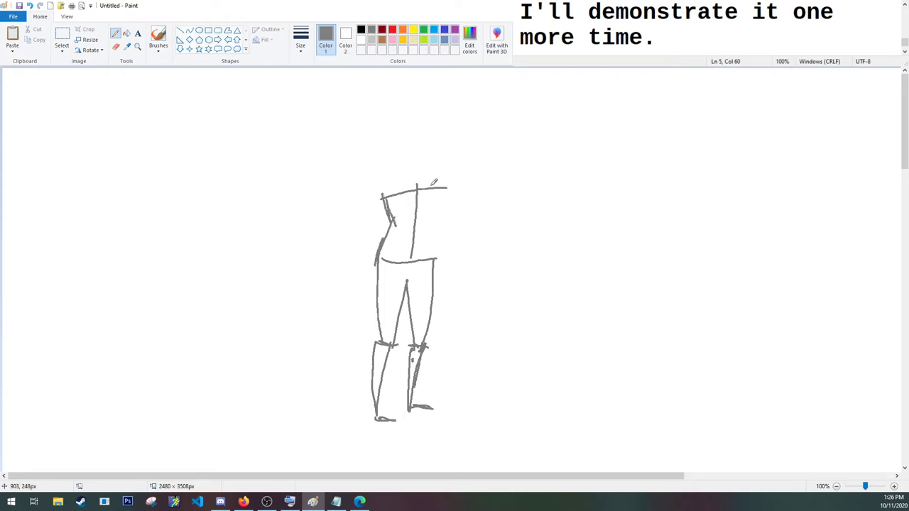
pyautogui.moveTo(433, 189)
pyautogui.mouseDown()
pyautogui.moveTo(440, 256)
pyautogui.moveTo(437, 222)
pyautogui.moveTo(435, 268)
pyautogui.mouseUp()
pyautogui.moveTo(381, 194)
pyautogui.mouseDown()
pyautogui.moveTo(397, 142)
pyautogui.moveTo(429, 104)
pyautogui.moveTo(440, 188)
pyautogui.mouseUp()
pyautogui.moveTo(410, 161)
pyautogui.mouseDown()
pyautogui.moveTo(430, 150)
pyautogui.moveTo(378, 193)
pyautogui.moveTo(360, 250)
pyautogui.mouseUp()
pyautogui.click(404, 148)
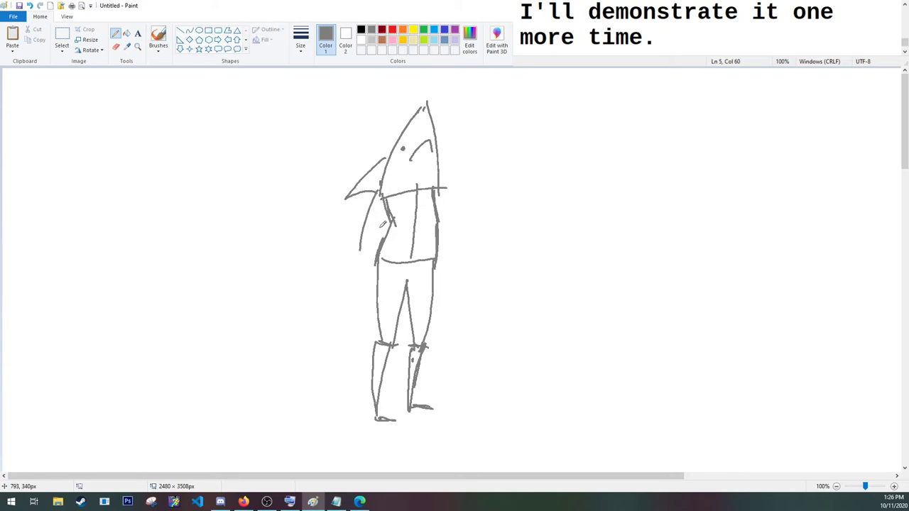
pyautogui.moveTo(387, 216)
pyautogui.mouseDown()
pyautogui.moveTo(359, 281)
pyautogui.moveTo(366, 243)
pyautogui.mouseUp()
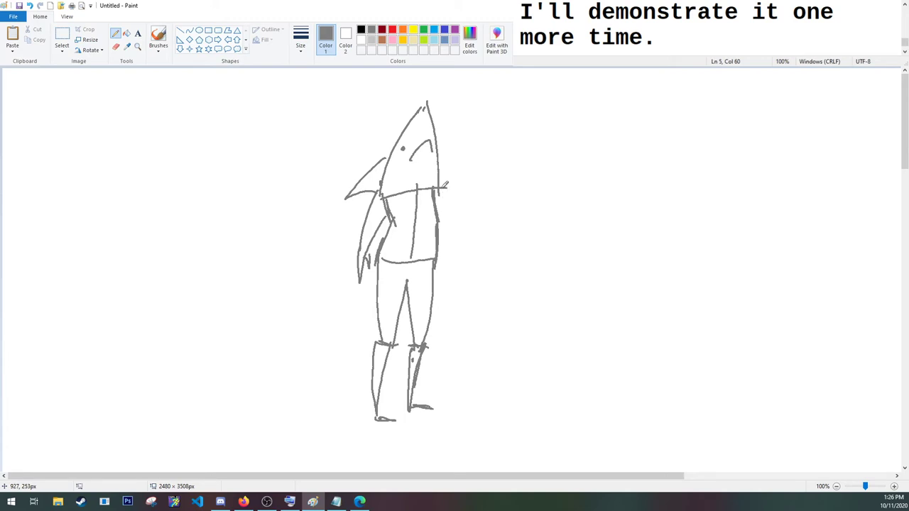
pyautogui.moveTo(442, 188)
pyautogui.mouseDown()
pyautogui.moveTo(444, 283)
pyautogui.moveTo(447, 258)
pyautogui.mouseUp()
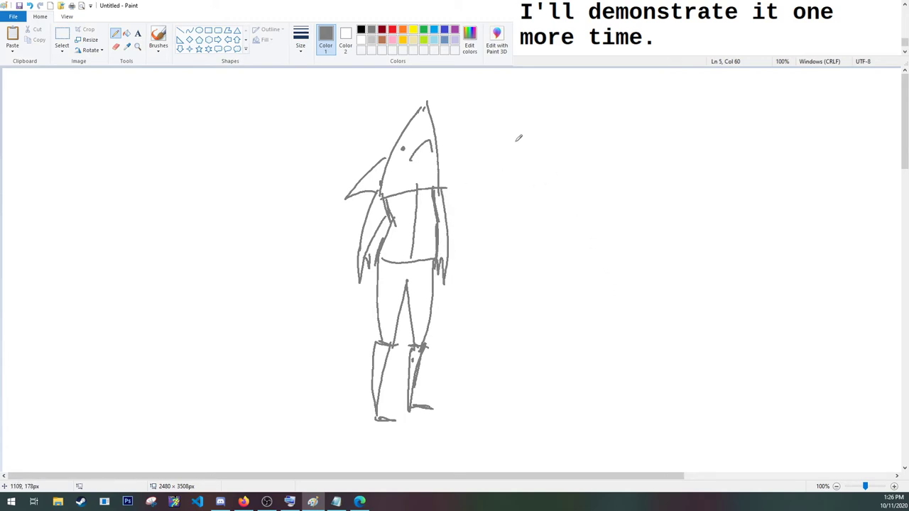
# With a black Pencil at the second-thickest size, trace the shark head with its eye, mouth, gills, fin and neckline
pyautogui.click(361, 30)
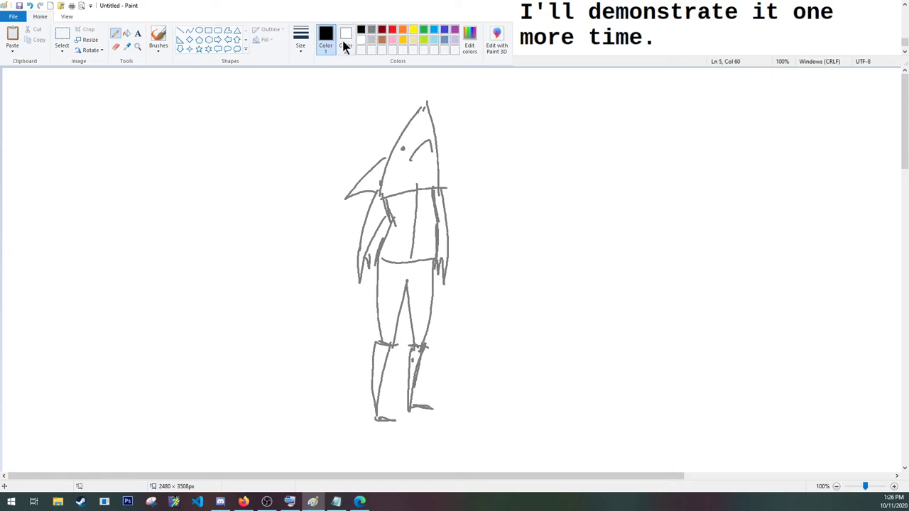
pyautogui.click(304, 39)
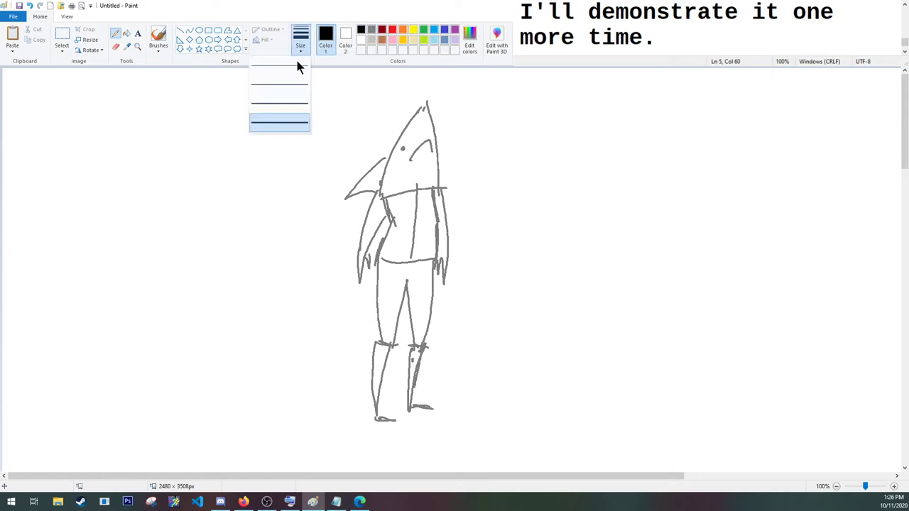
pyautogui.click(293, 105)
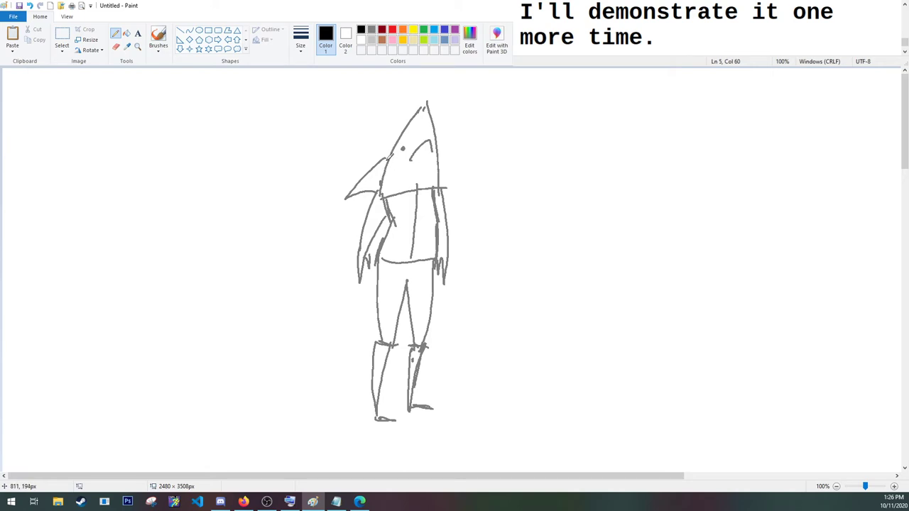
pyautogui.moveTo(387, 159)
pyautogui.mouseDown()
pyautogui.moveTo(426, 98)
pyautogui.moveTo(435, 142)
pyautogui.mouseUp()
pyautogui.moveTo(413, 163); pyautogui.dragTo(429, 144)
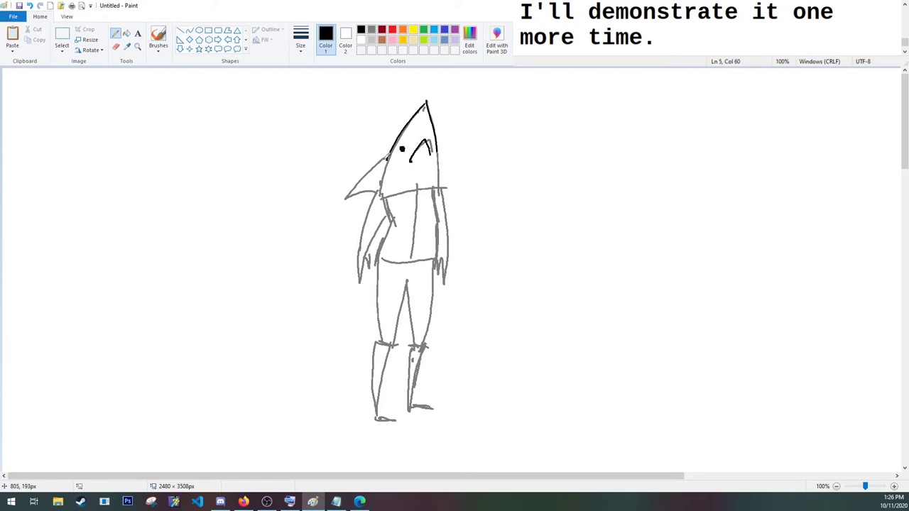
pyautogui.moveTo(388, 159)
pyautogui.mouseDown()
pyautogui.moveTo(343, 199)
pyautogui.moveTo(397, 185)
pyautogui.mouseUp()
pyautogui.moveTo(379, 189)
pyautogui.mouseDown()
pyautogui.moveTo(413, 206)
pyautogui.moveTo(441, 191)
pyautogui.mouseUp()
pyautogui.moveTo(439, 148); pyautogui.dragTo(439, 188)
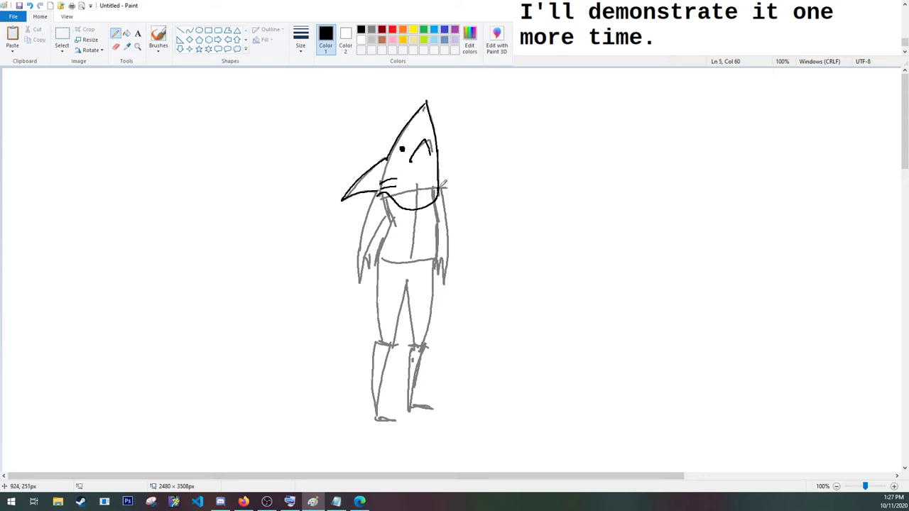
# Outline a short-sleeved shirt in black over the gray torso, with both sleeves, the sides and the hem
pyautogui.moveTo(440, 185)
pyautogui.mouseDown()
pyautogui.moveTo(462, 225)
pyautogui.moveTo(437, 231)
pyautogui.mouseUp()
pyautogui.moveTo(380, 191)
pyautogui.mouseDown()
pyautogui.moveTo(350, 231)
pyautogui.moveTo(382, 238)
pyautogui.moveTo(390, 218)
pyautogui.moveTo(377, 253)
pyautogui.moveTo(438, 265)
pyautogui.mouseUp()
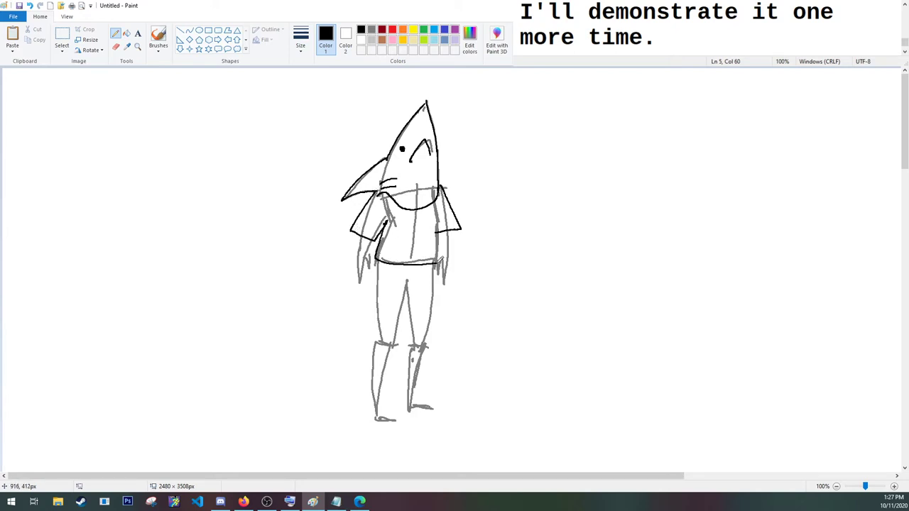
pyautogui.moveTo(440, 199); pyautogui.dragTo(439, 258)
# Outline the figure's trousers, lower legs and boots in black over the gray leg sketch
pyautogui.moveTo(407, 285)
pyautogui.mouseDown()
pyautogui.moveTo(413, 282)
pyautogui.moveTo(393, 284)
pyautogui.mouseUp()
pyautogui.moveTo(371, 336)
pyautogui.mouseDown()
pyautogui.moveTo(384, 342)
pyautogui.moveTo(376, 260)
pyautogui.mouseUp()
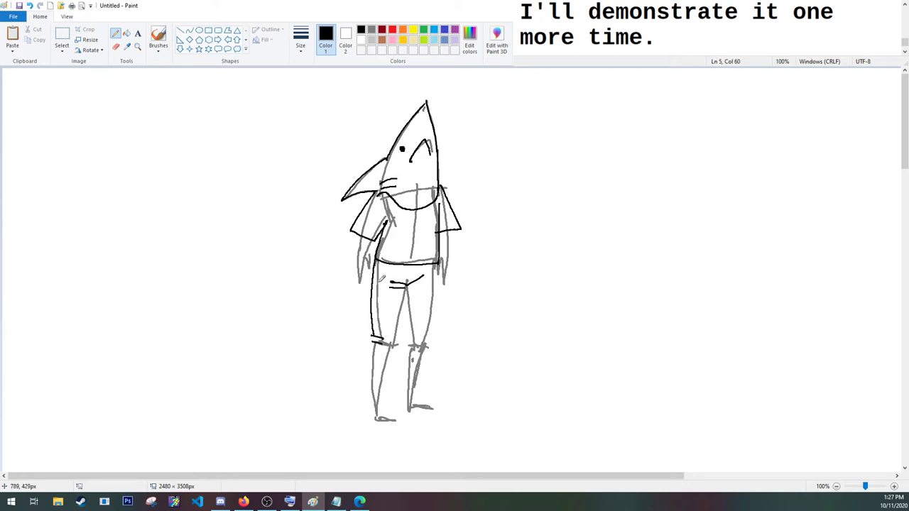
pyautogui.moveTo(369, 342)
pyautogui.mouseDown()
pyautogui.moveTo(365, 404)
pyautogui.moveTo(392, 395)
pyautogui.moveTo(391, 410)
pyautogui.moveTo(415, 415)
pyautogui.moveTo(411, 427)
pyautogui.moveTo(418, 420)
pyautogui.moveTo(363, 404)
pyautogui.mouseUp()
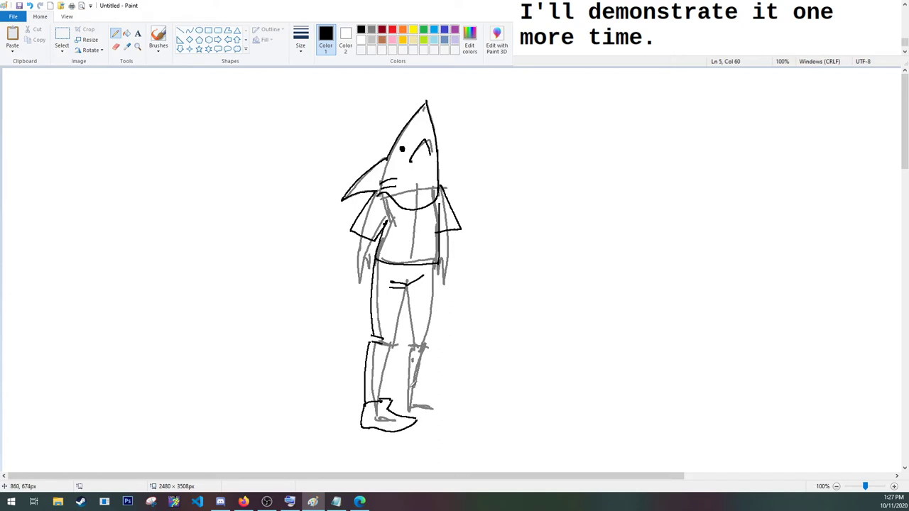
pyautogui.moveTo(409, 388)
pyautogui.mouseDown()
pyautogui.moveTo(456, 397)
pyautogui.moveTo(426, 411)
pyautogui.moveTo(401, 396)
pyautogui.moveTo(402, 406)
pyautogui.moveTo(360, 411)
pyautogui.moveTo(355, 426)
pyautogui.moveTo(386, 427)
pyautogui.mouseUp()
pyautogui.moveTo(448, 398); pyautogui.dragTo(426, 408)
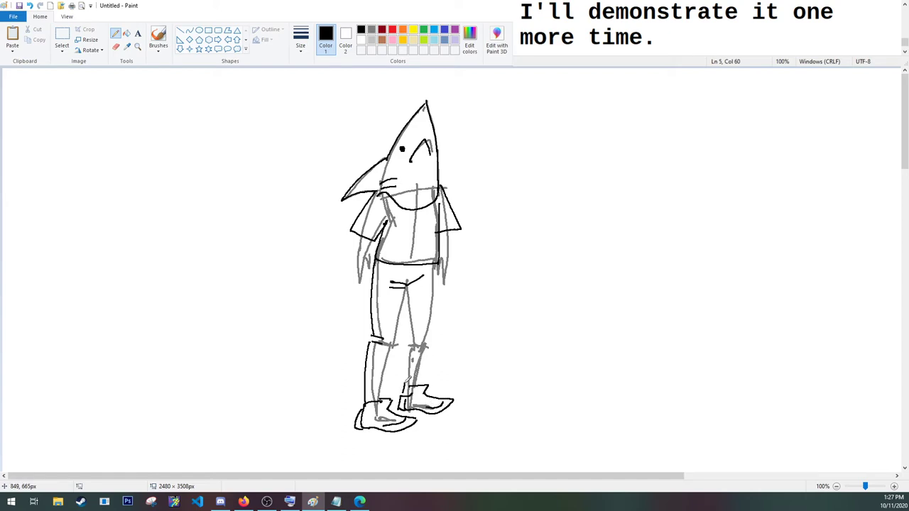
pyautogui.moveTo(406, 388); pyautogui.dragTo(409, 336)
pyautogui.moveTo(405, 302)
pyautogui.mouseDown()
pyautogui.moveTo(389, 398)
pyautogui.moveTo(376, 392)
pyautogui.moveTo(385, 386)
pyautogui.mouseUp()
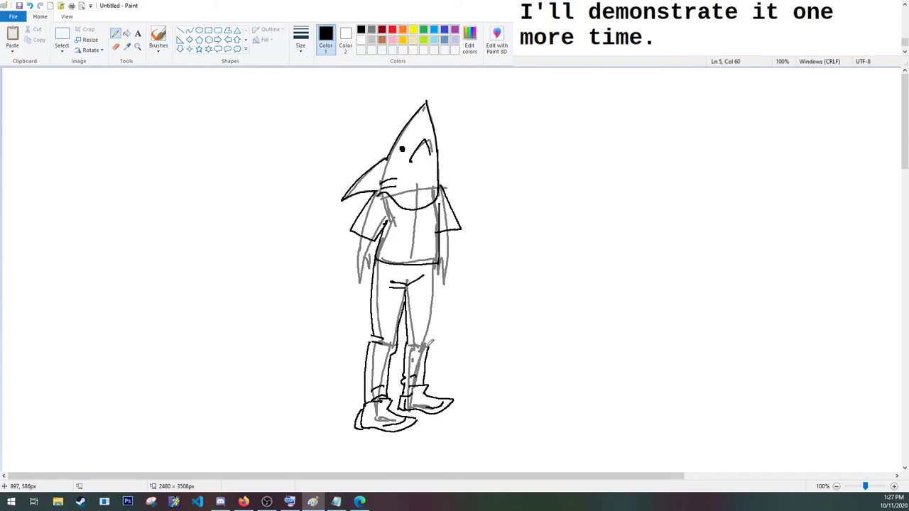
pyautogui.moveTo(432, 341); pyautogui.dragTo(430, 330)
pyautogui.moveTo(436, 265); pyautogui.dragTo(434, 333)
# Outline both forearms and pointed hands in black below the shirt sleeves
pyautogui.moveTo(382, 235)
pyautogui.mouseDown()
pyautogui.moveTo(358, 280)
pyautogui.moveTo(362, 229)
pyautogui.mouseUp()
pyautogui.moveTo(402, 206); pyautogui.dragTo(393, 211)
pyautogui.moveTo(356, 262); pyautogui.dragTo(353, 274)
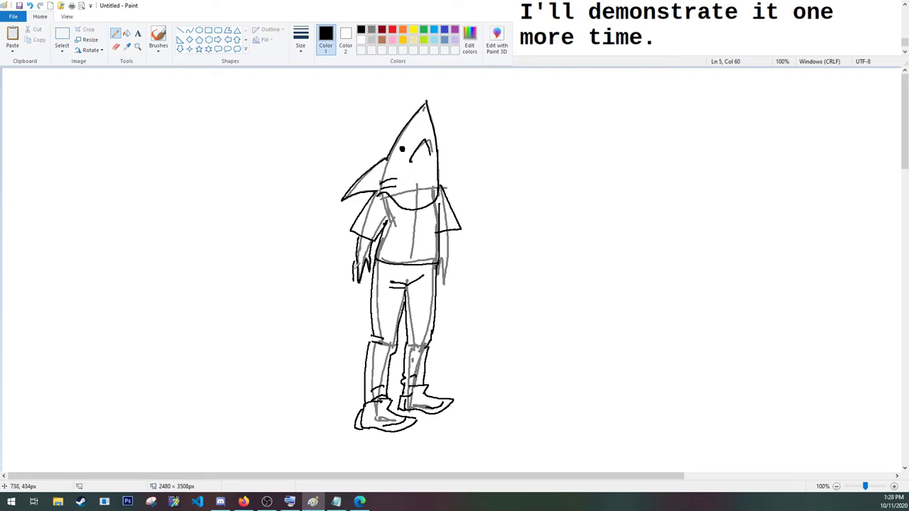
pyautogui.moveTo(448, 231)
pyautogui.mouseDown()
pyautogui.moveTo(446, 283)
pyautogui.moveTo(437, 272)
pyautogui.mouseUp()
# Draw a gray rectangle about 316 × 713 px without an outline beside the shark figure, using gray as Color 2 for the solid fill
pyautogui.click(208, 30)
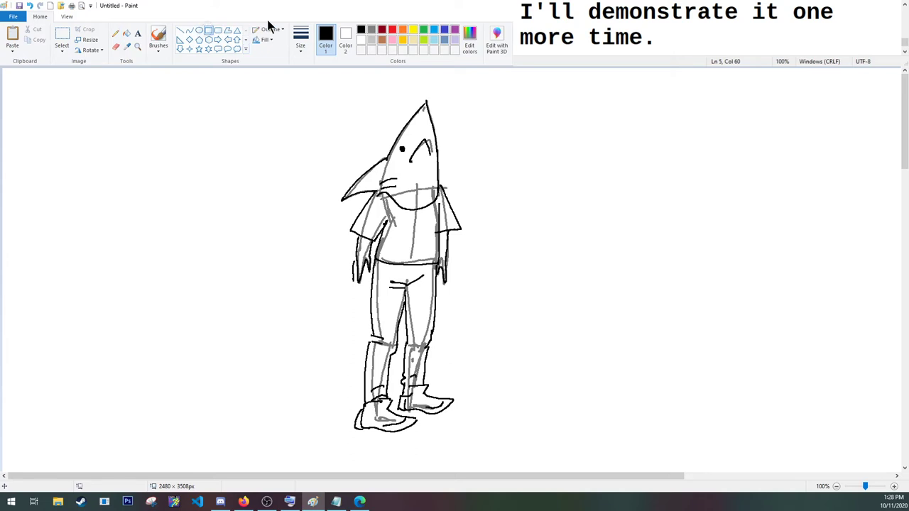
pyautogui.click(345, 39)
pyautogui.click(371, 30)
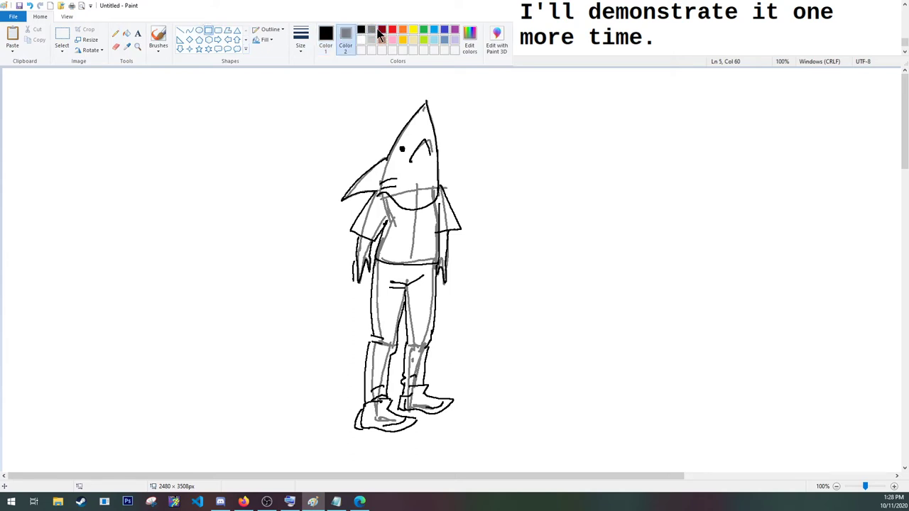
pyautogui.click(276, 31)
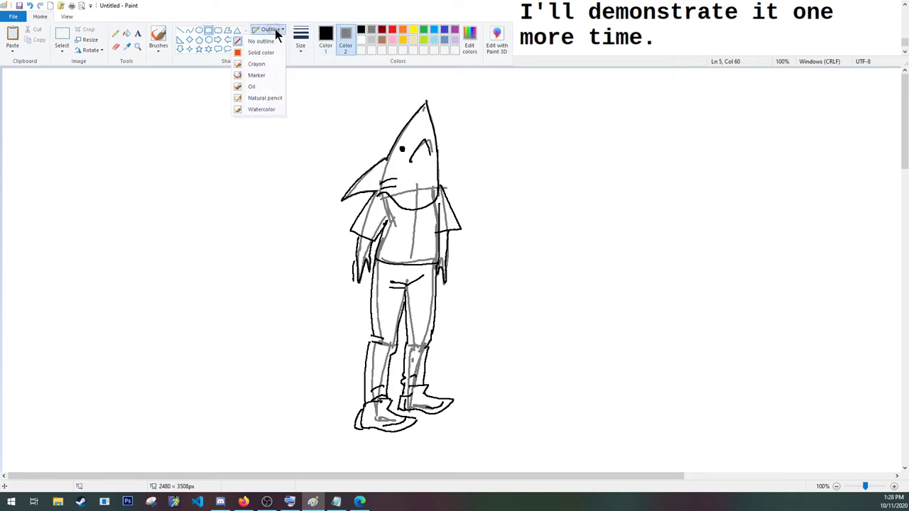
pyautogui.click(275, 33)
pyautogui.click(271, 39)
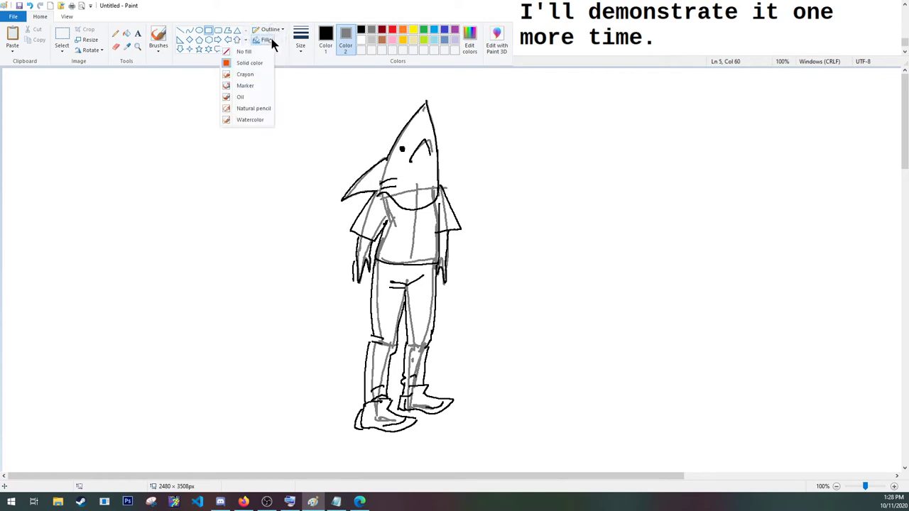
pyautogui.click(271, 40)
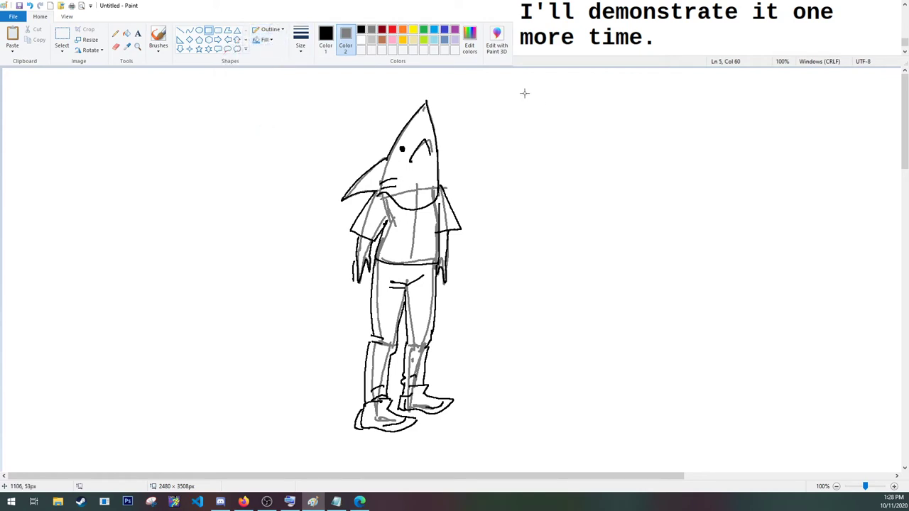
pyautogui.moveTo(522, 91); pyautogui.dragTo(669, 428)
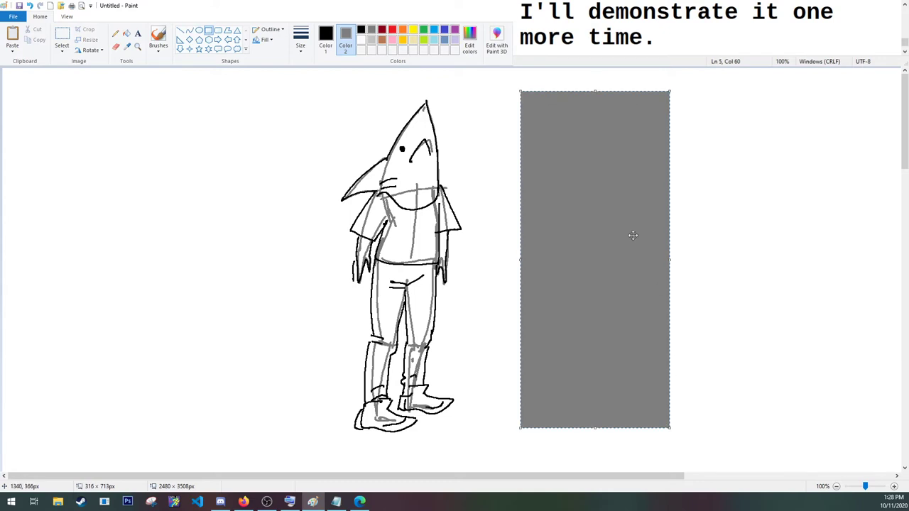
# With Color 2 set to white, select the whole shark figure and move it onto the gray rectangle
pyautogui.click(63, 42)
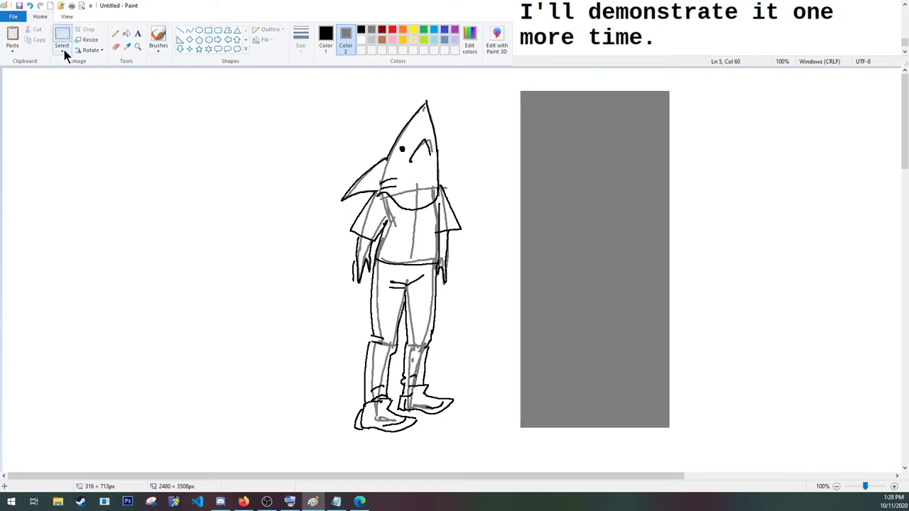
pyautogui.click(63, 54)
pyautogui.click(64, 34)
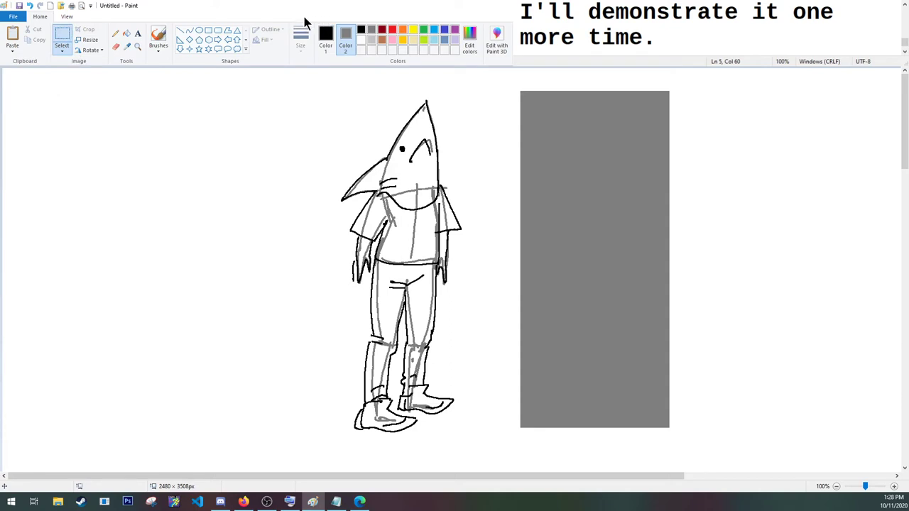
pyautogui.click(360, 40)
pyautogui.click(326, 39)
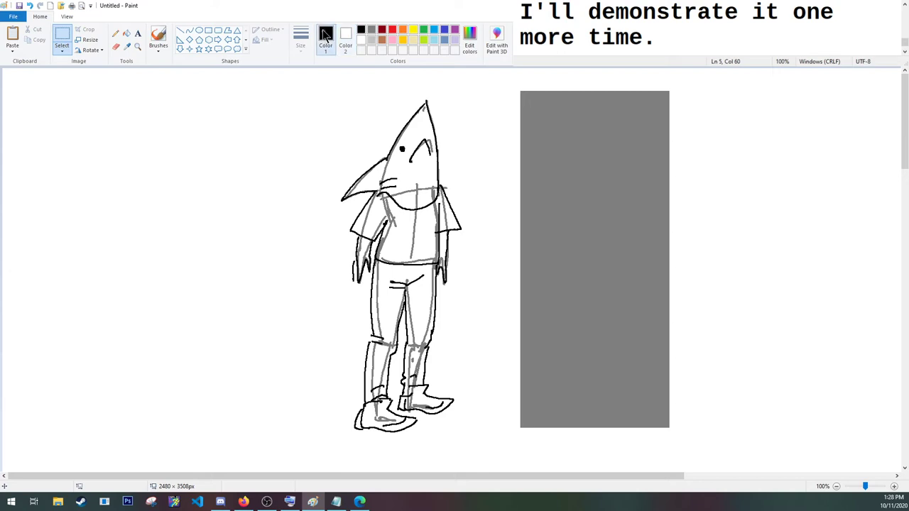
pyautogui.click(64, 37)
pyautogui.moveTo(282, 89)
pyautogui.mouseDown()
pyautogui.moveTo(419, 227)
pyautogui.moveTo(482, 447)
pyautogui.mouseUp()
pyautogui.moveTo(405, 246); pyautogui.dragTo(594, 240)
pyautogui.click(753, 244)
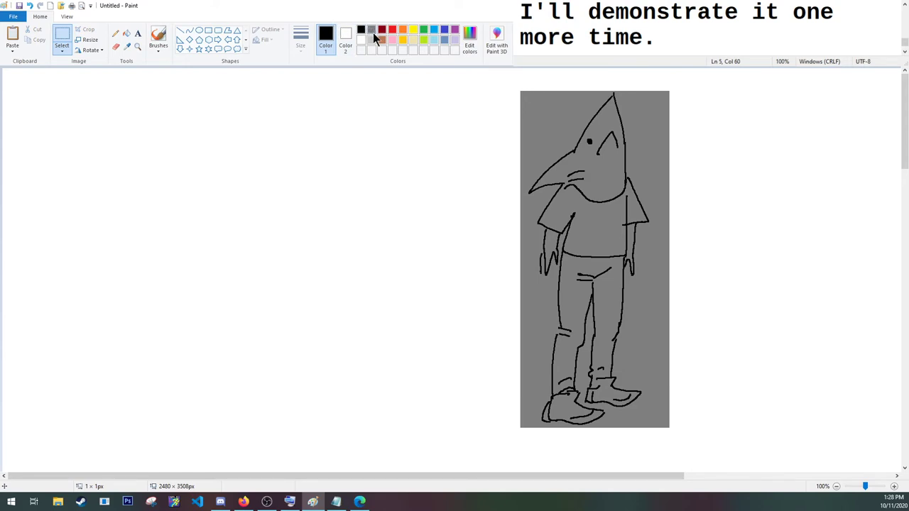
# Set Color 2 to gray and move the selected figure off the gray rectangle onto the white canvas
pyautogui.click(346, 36)
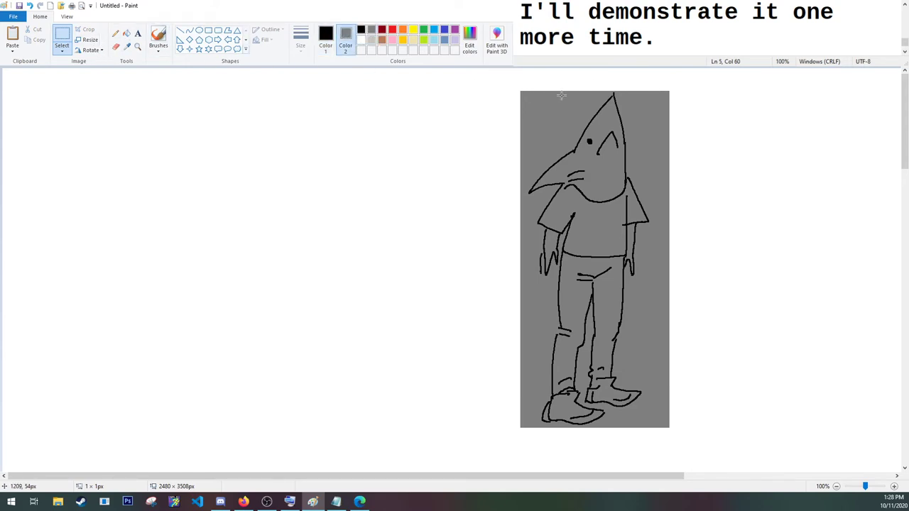
pyautogui.moveTo(524, 95); pyautogui.dragTo(668, 426)
pyautogui.moveTo(510, 287); pyautogui.dragTo(386, 286)
pyautogui.click(732, 256)
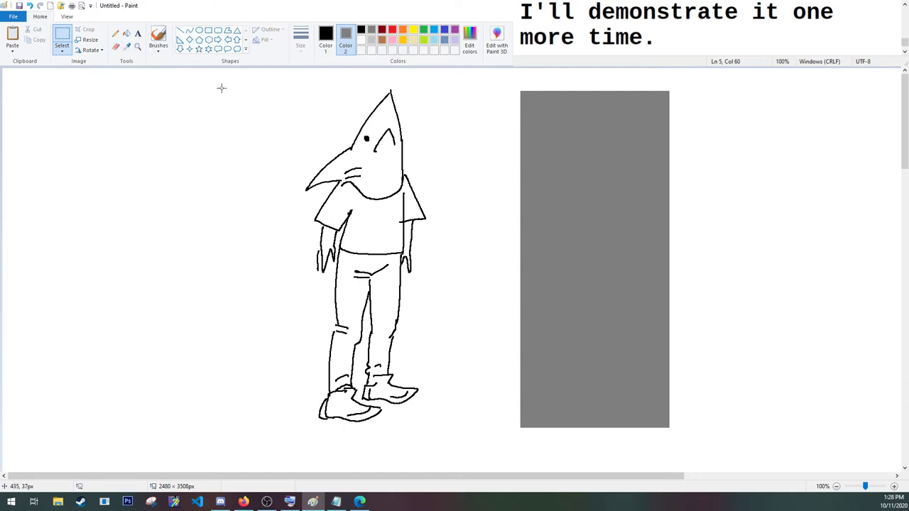
# Set Color 2 to white and delete the shark figure together with the gray rectangle
pyautogui.click(361, 40)
pyautogui.moveTo(238, 74); pyautogui.dragTo(740, 460)
pyautogui.press('Delete')
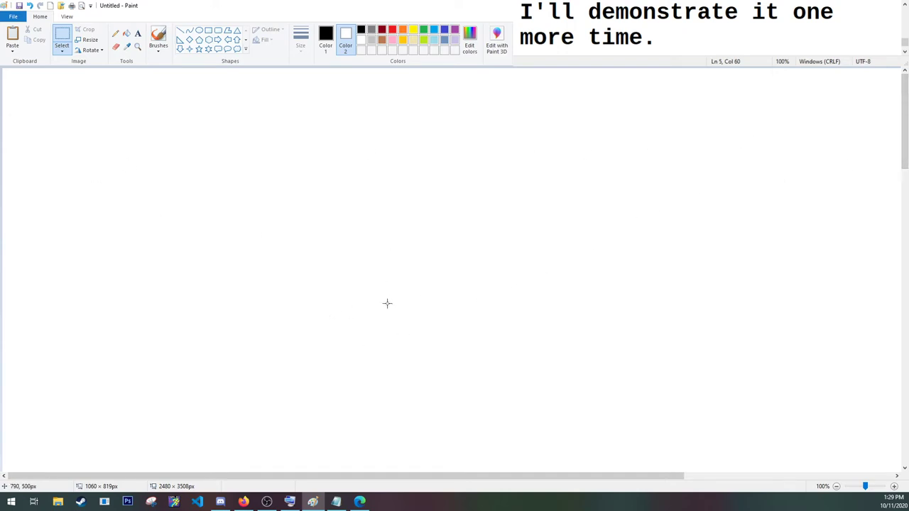
# Switch to Notepad and append "So that's how Color 1, Color 2, and Transparent Selection work." to the text
pyautogui.click(692, 31)
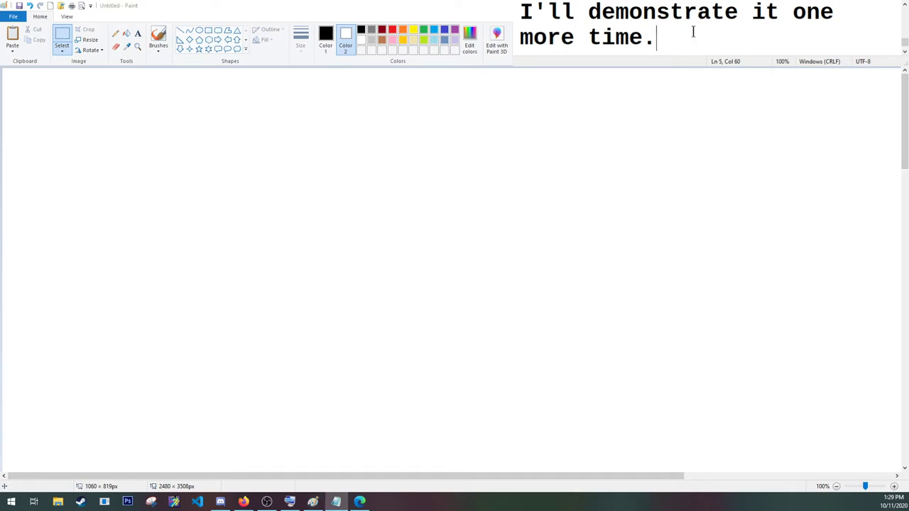
pyautogui.write('So yt')
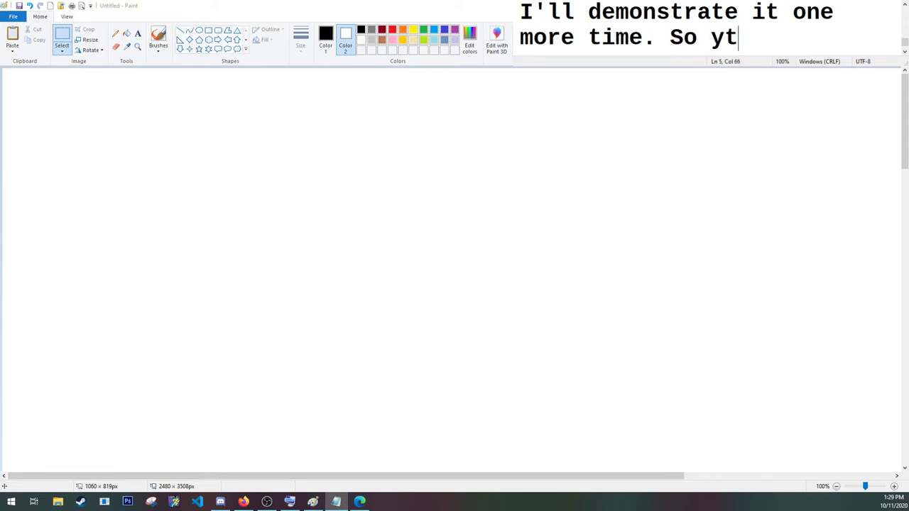
pyautogui.press('BackSpace')
pyautogui.press('BackSpace')
pyautogui.write("that's how ")
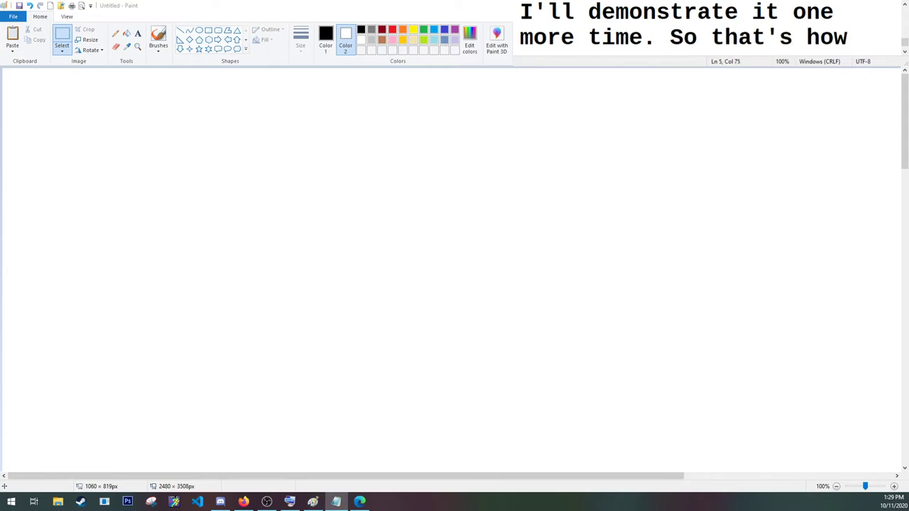
pyautogui.write('Color 1')
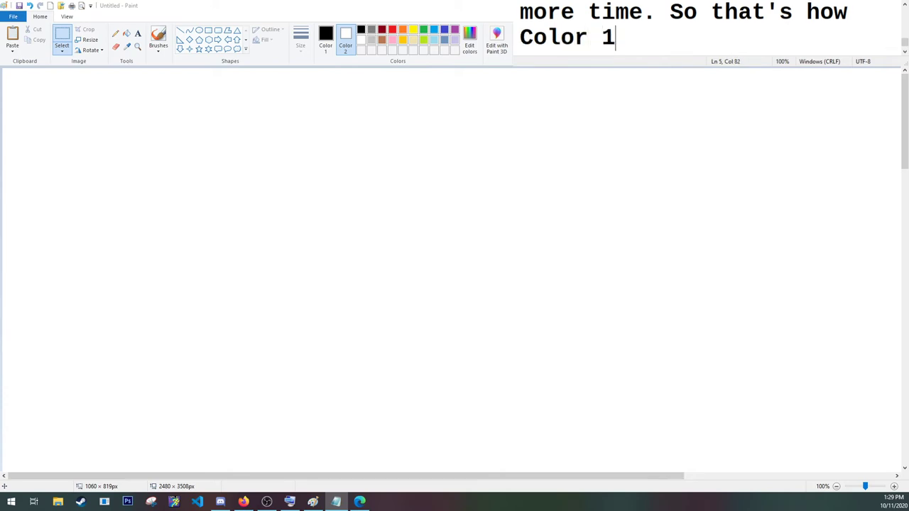
pyautogui.write(', Color')
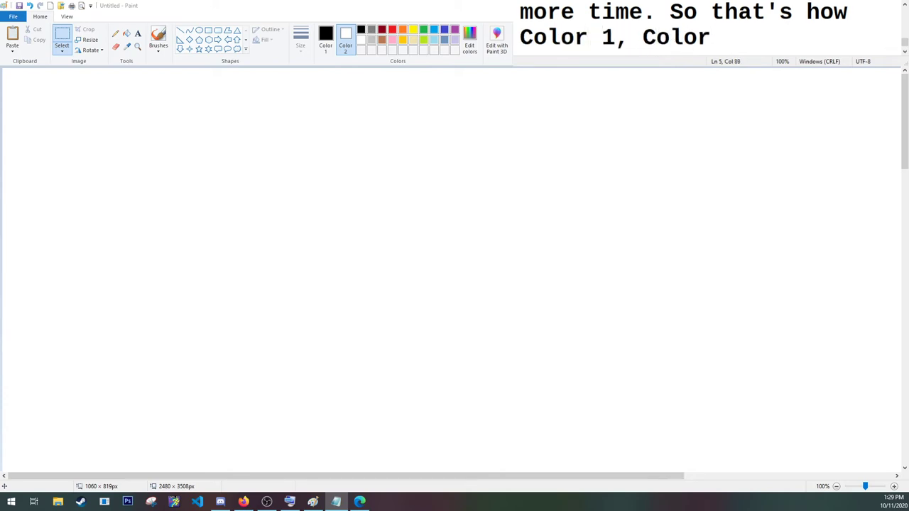
pyautogui.write(' 2, and Tr')
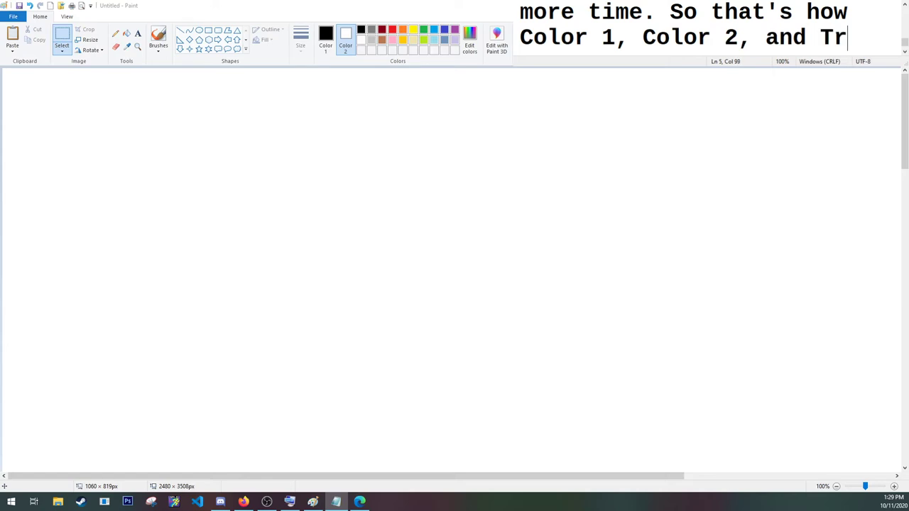
pyautogui.write('ansparent s')
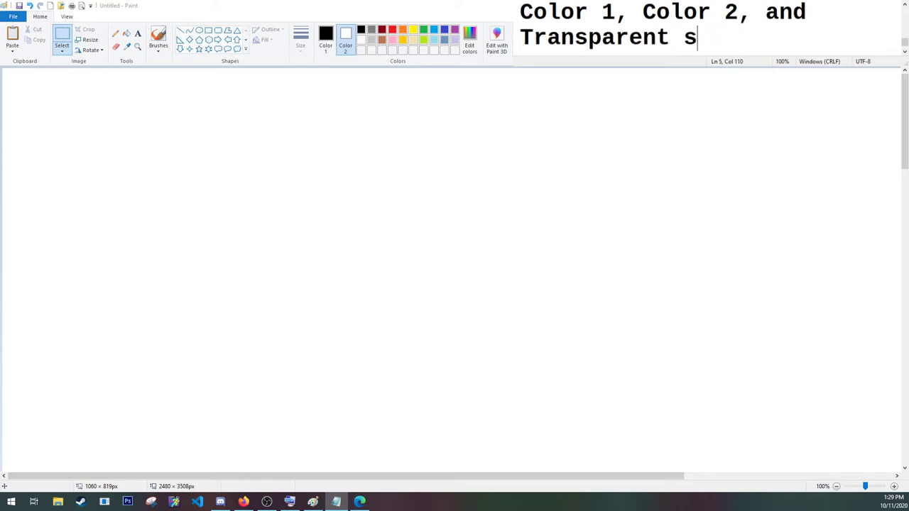
pyautogui.write('ele=')
pyautogui.press('BackSpace')
pyautogui.press('BackSpace')
pyautogui.press('BackSpace')
pyautogui.press('BackSpace')
pyautogui.press('BackSpace')
pyautogui.write('Selection')
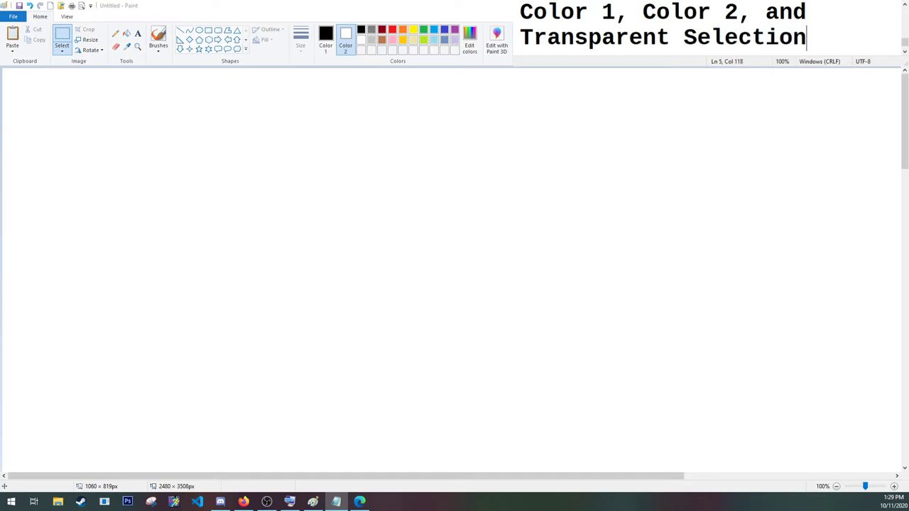
pyautogui.write(' work.')
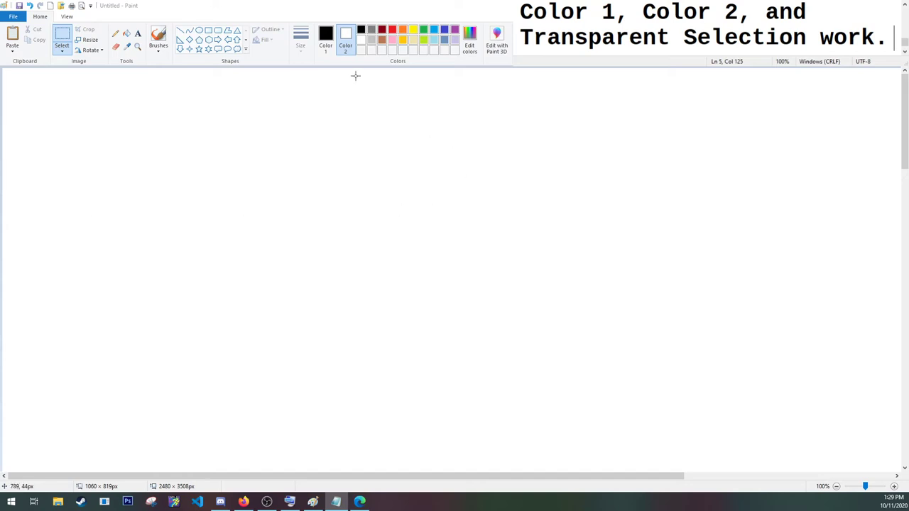
# Back in Paint, choose the Ellipse shape with the thickest line and gray Color 2, and undo a trial ellipse about 491 × 265 px
pyautogui.click(188, 33)
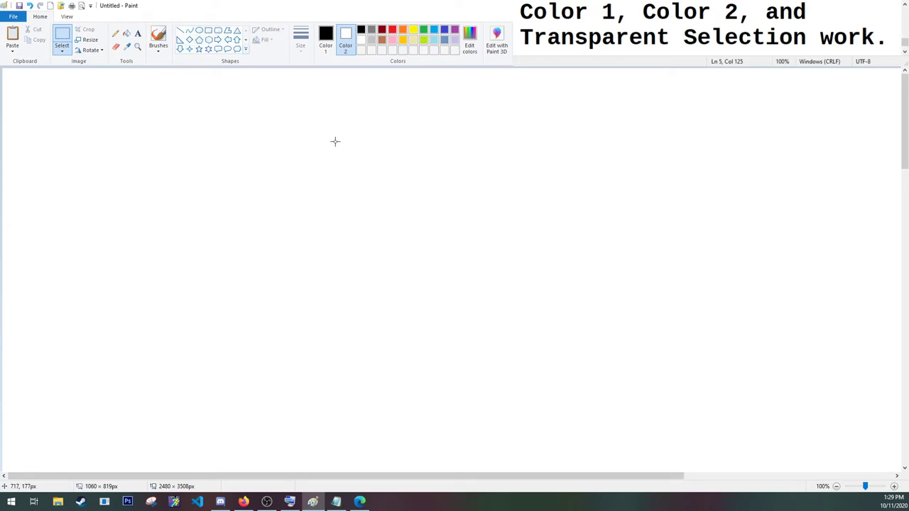
pyautogui.click(199, 31)
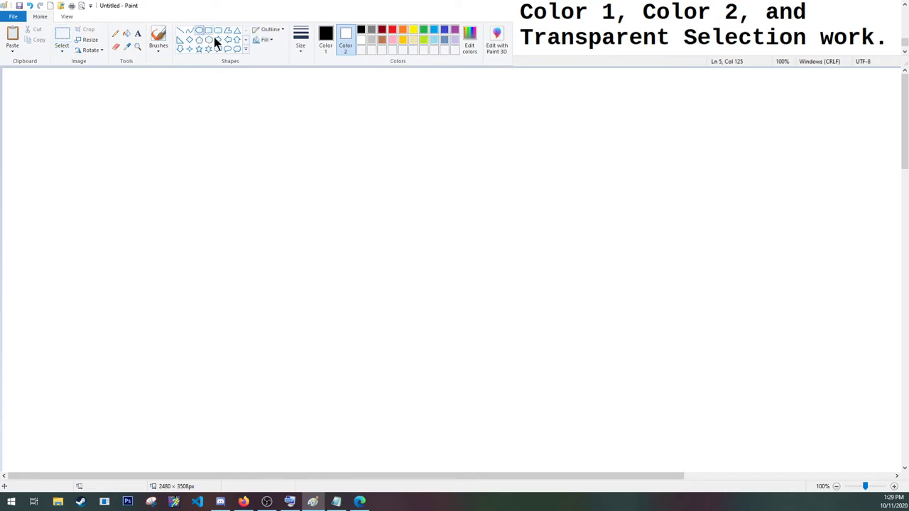
pyautogui.click(371, 29)
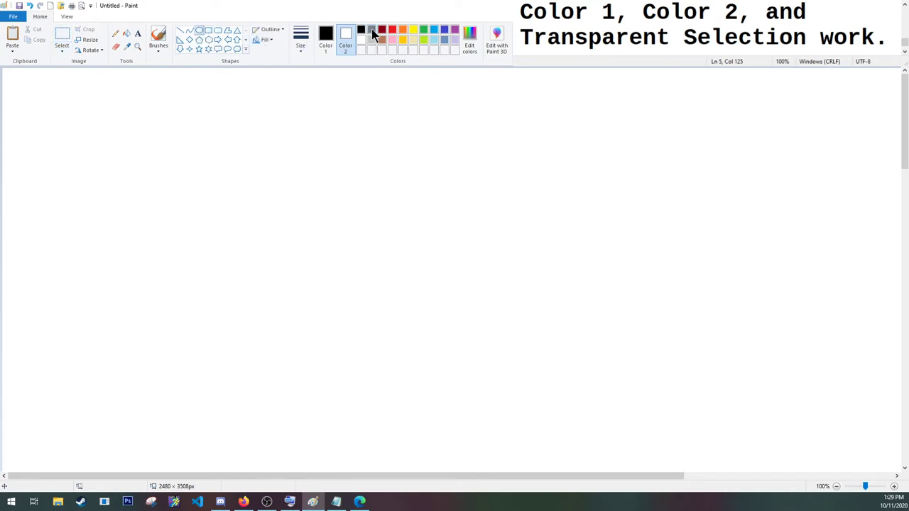
pyautogui.click(300, 41)
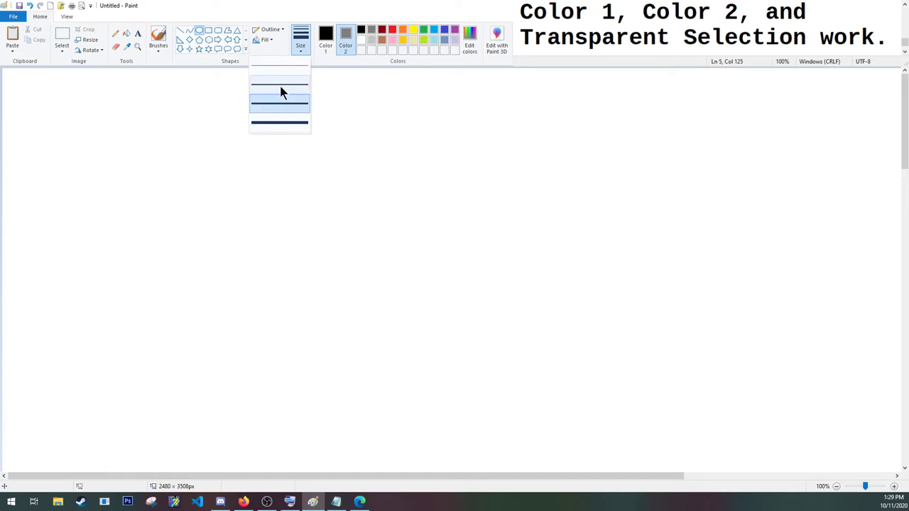
pyautogui.click(280, 123)
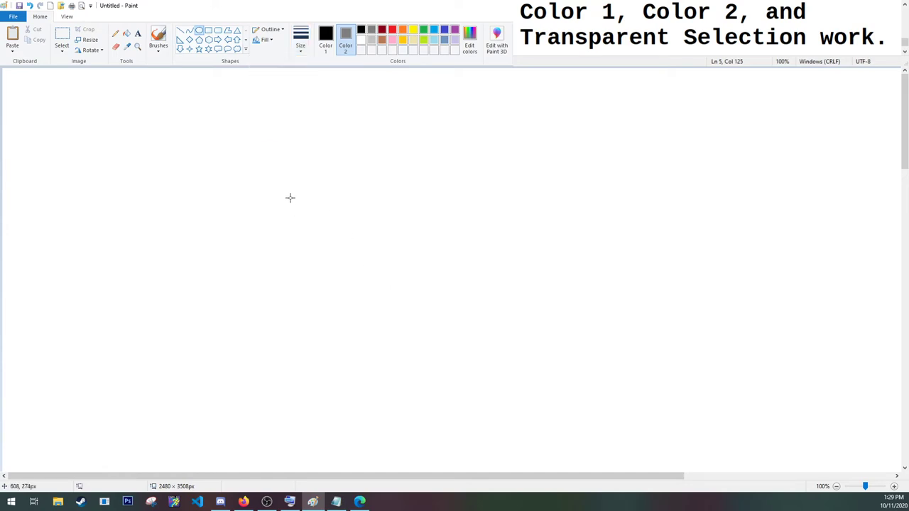
pyautogui.moveTo(302, 206); pyautogui.dragTo(535, 331)
pyautogui.click(29, 5)
# Draw an unfilled ellipse about 502 × 341 px with a solid gray outline, and set Color 2 to white
pyautogui.click(269, 40)
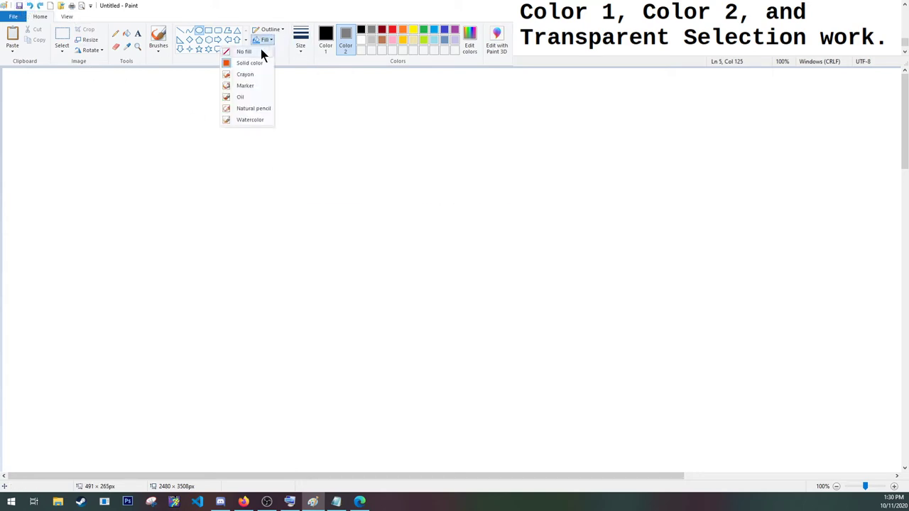
pyautogui.click(269, 31)
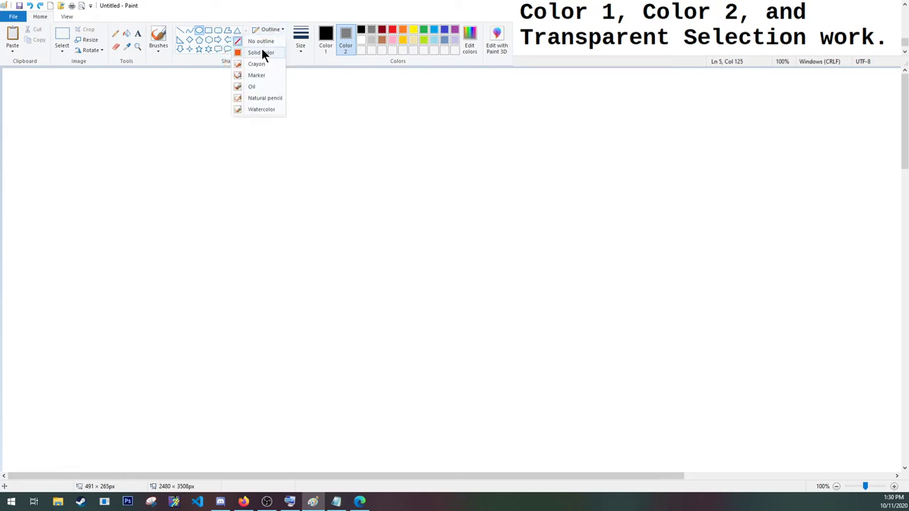
pyautogui.click(263, 55)
pyautogui.moveTo(350, 185); pyautogui.dragTo(586, 344)
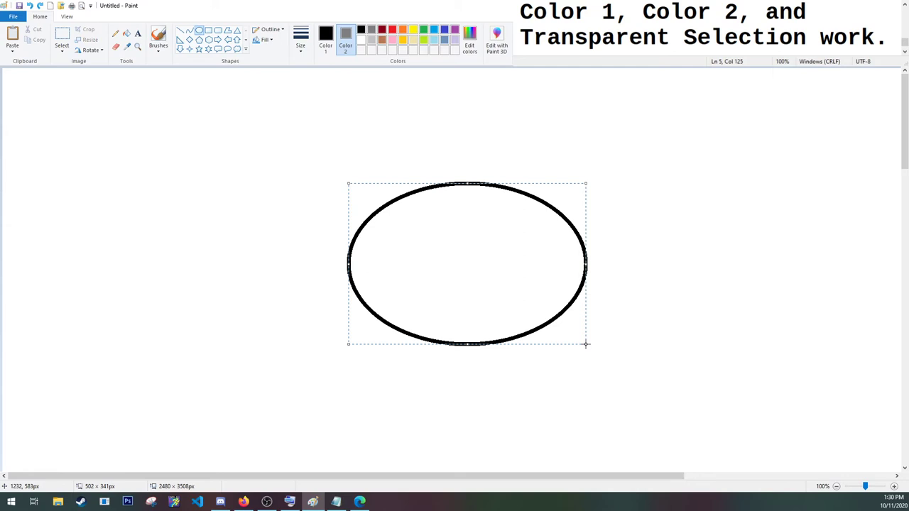
pyautogui.click(371, 31)
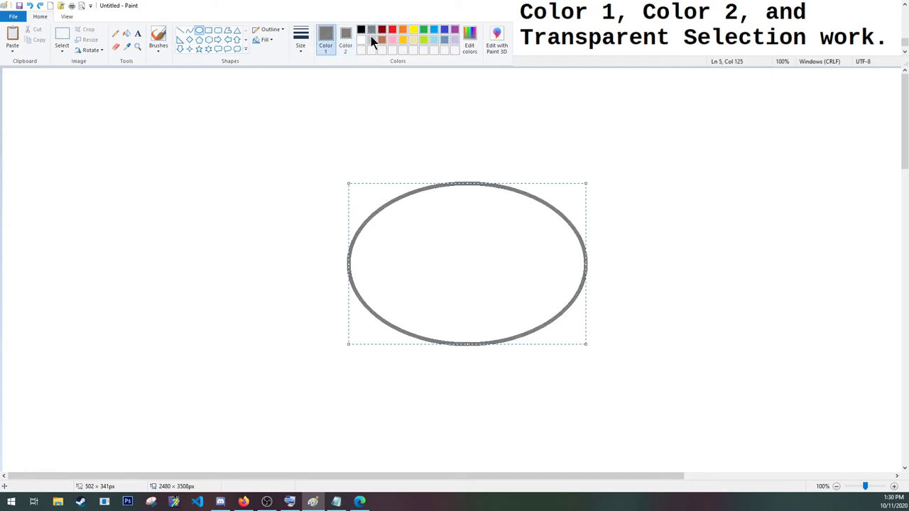
pyautogui.click(346, 39)
pyautogui.click(362, 40)
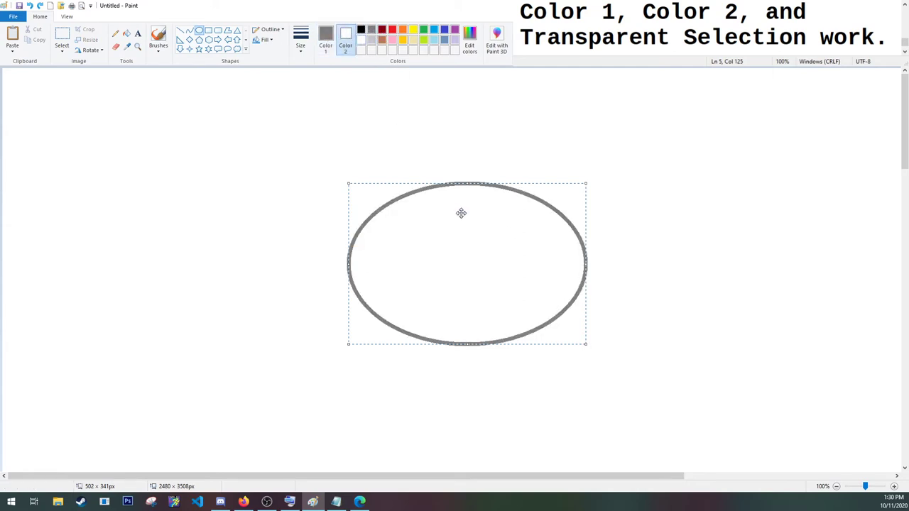
pyautogui.click(506, 140)
# Draw a black curve from the ellipse's upper edge to its lower edge and bend its upper part out to the upper left
pyautogui.click(188, 31)
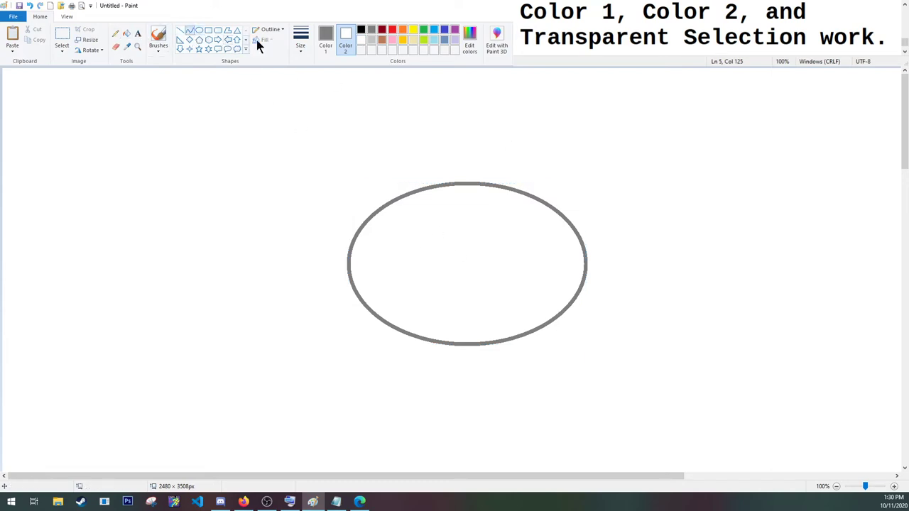
pyautogui.click(326, 37)
pyautogui.click(361, 29)
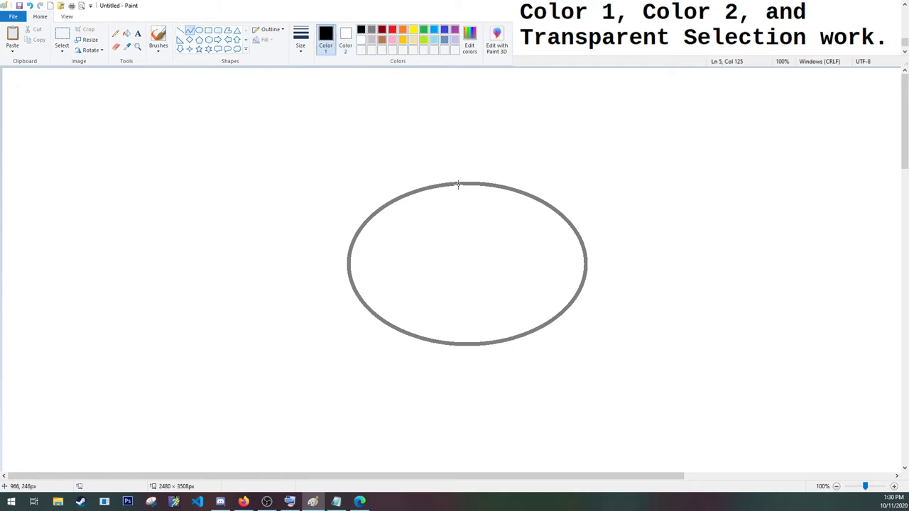
pyautogui.moveTo(458, 183); pyautogui.dragTo(458, 345)
pyautogui.moveTo(446, 214); pyautogui.dragTo(410, 149)
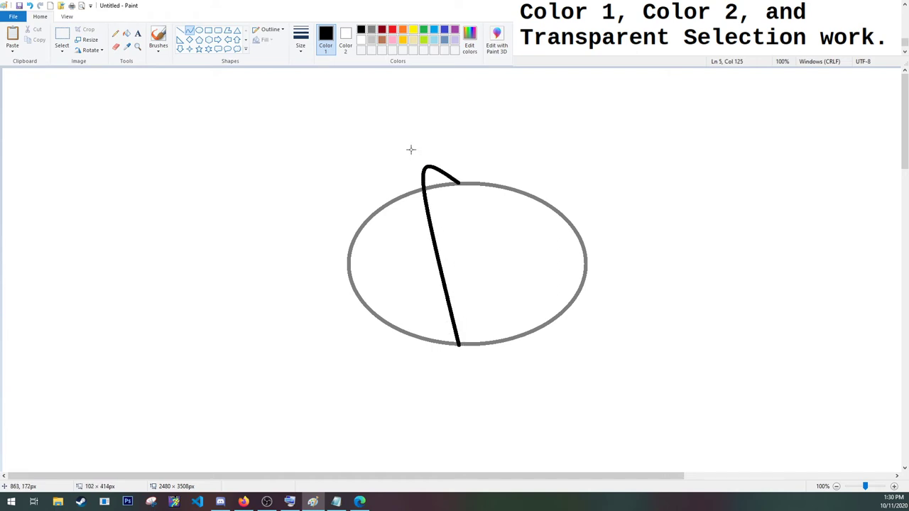